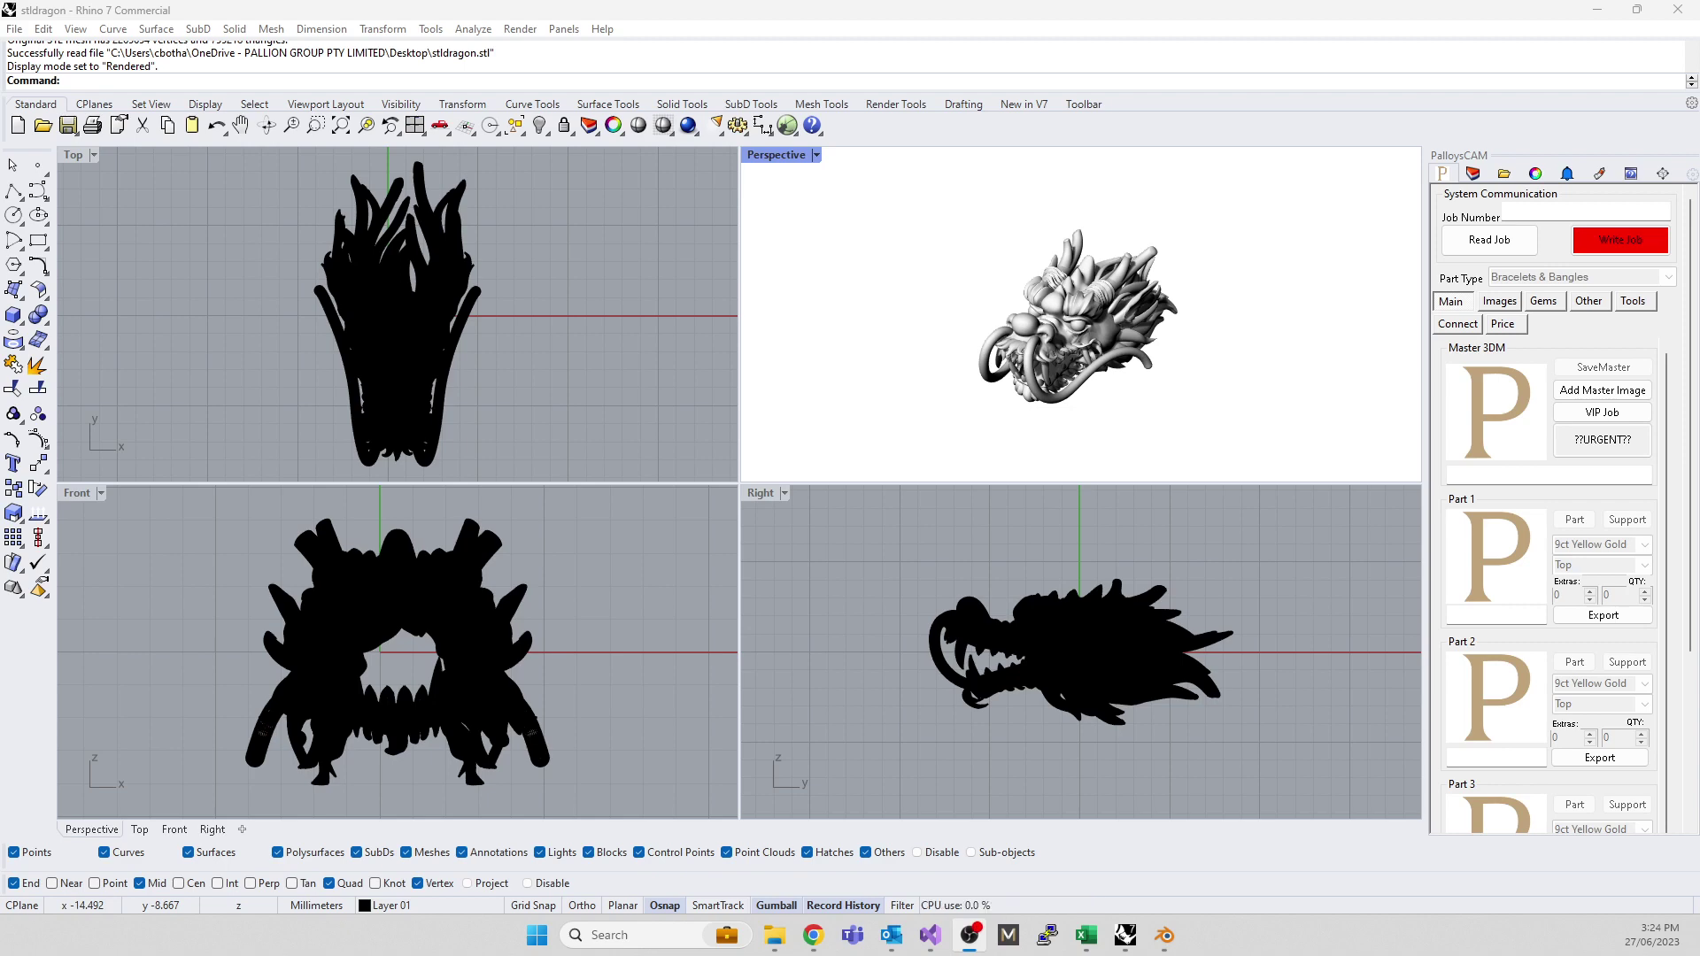
- Maximize and orbit the Perspective view to inspect the dragon head, then restore four viewports
double_click(784, 158)
right_drag(807, 504, 633, 539)
scroll(751, 451, up, 3)
scroll(584, 636, up, 2)
scroll(502, 469, down, 5)
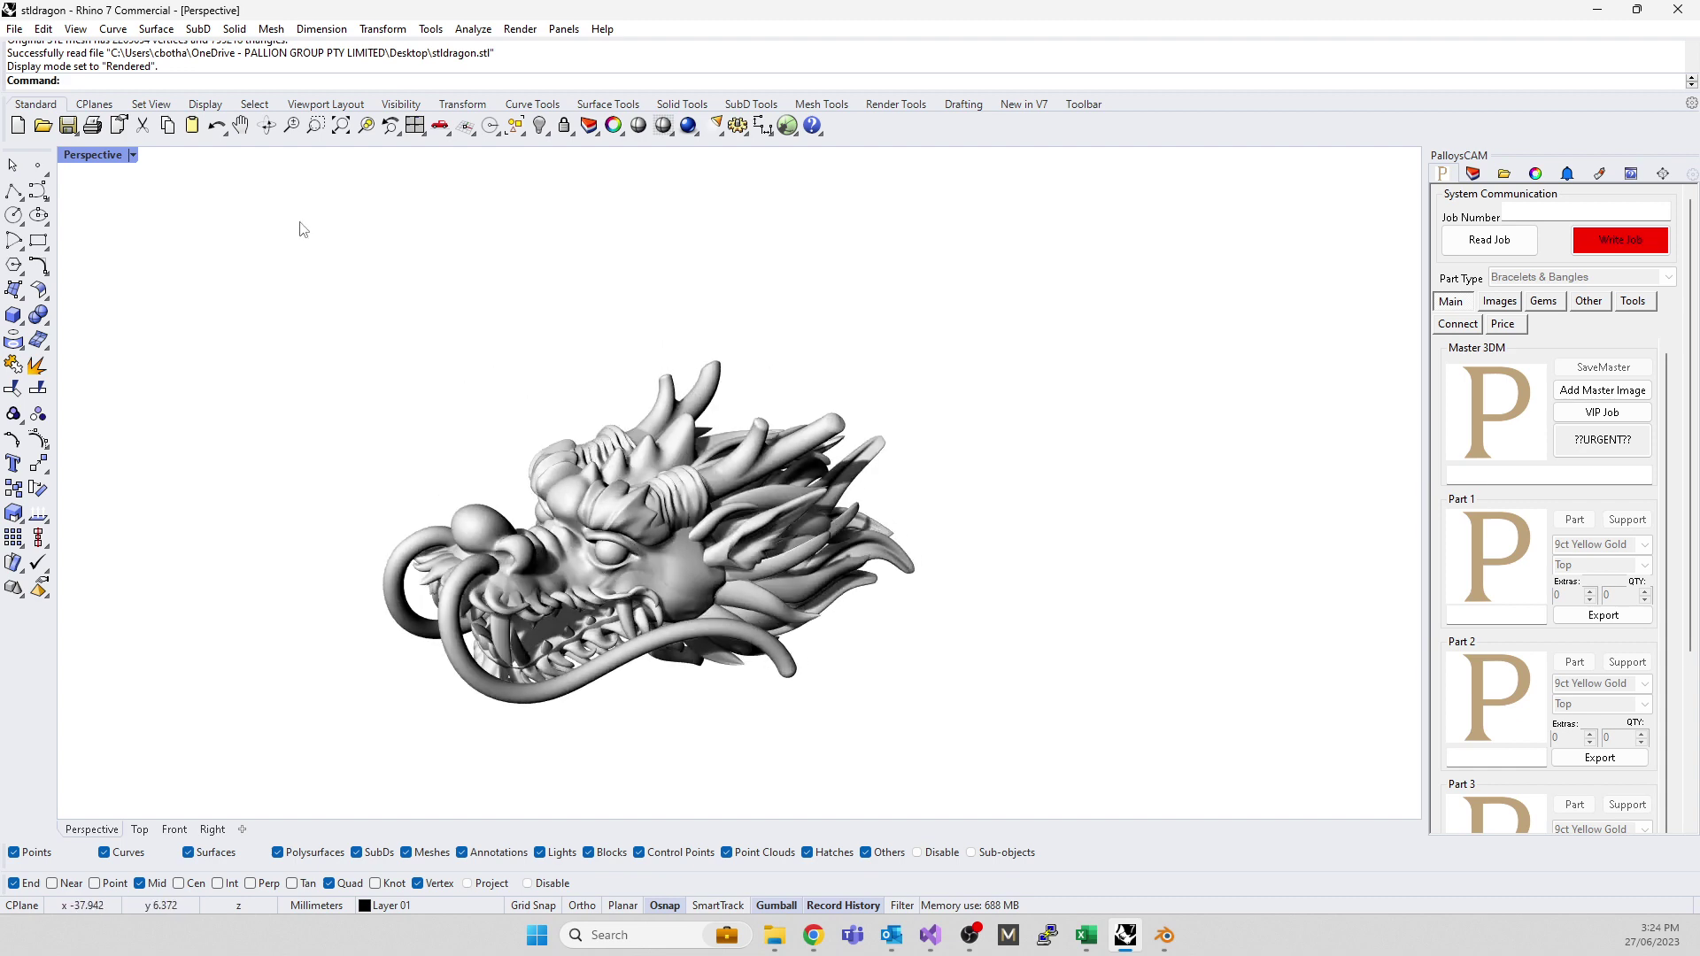
double_click(93, 156)
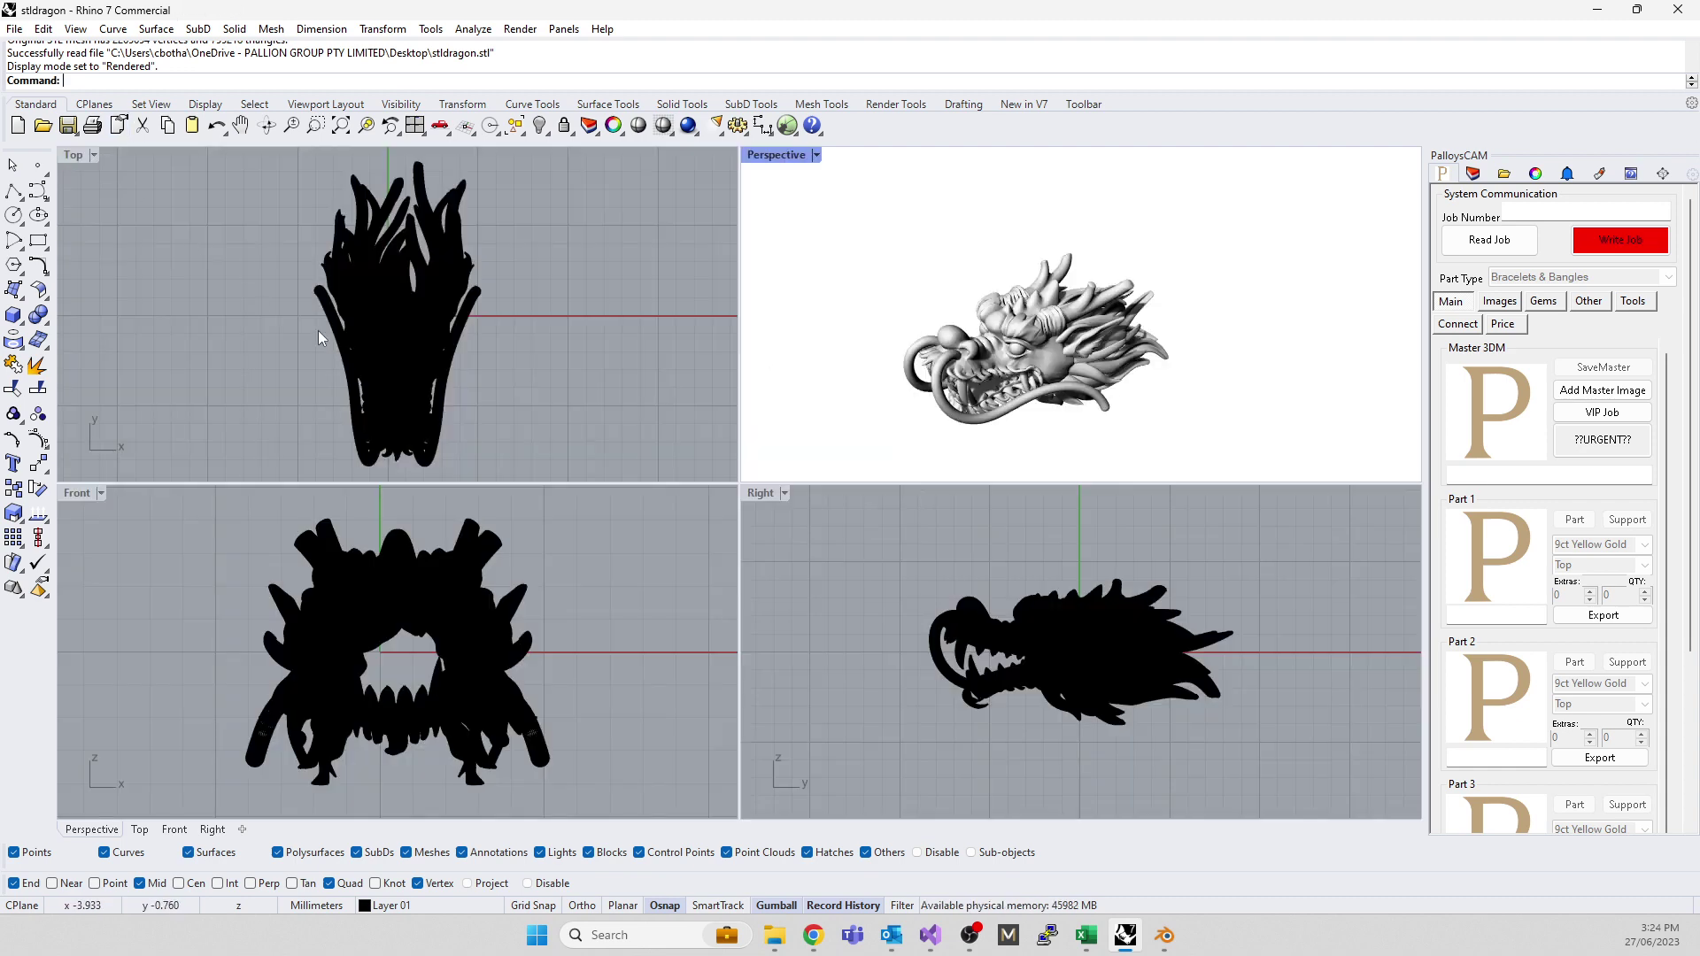
scroll(391, 348, down, 2)
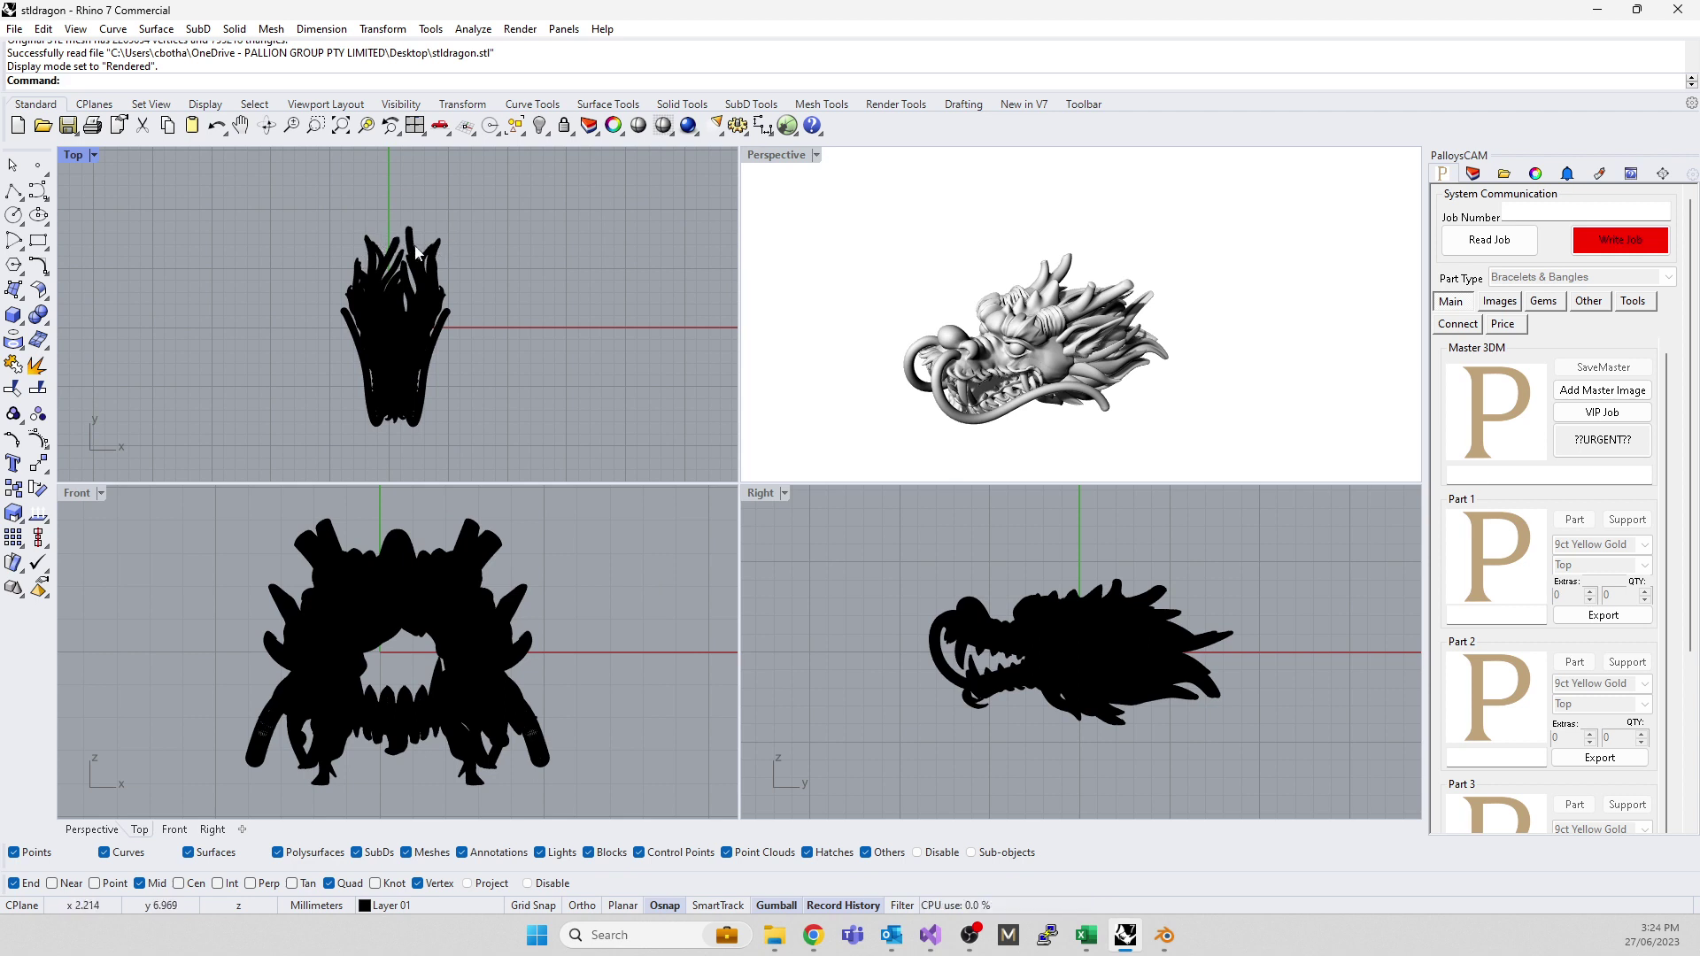
mouse_move(851, 381)
right_down()
mouse_move(833, 296)
mouse_move(845, 376)
right_up()
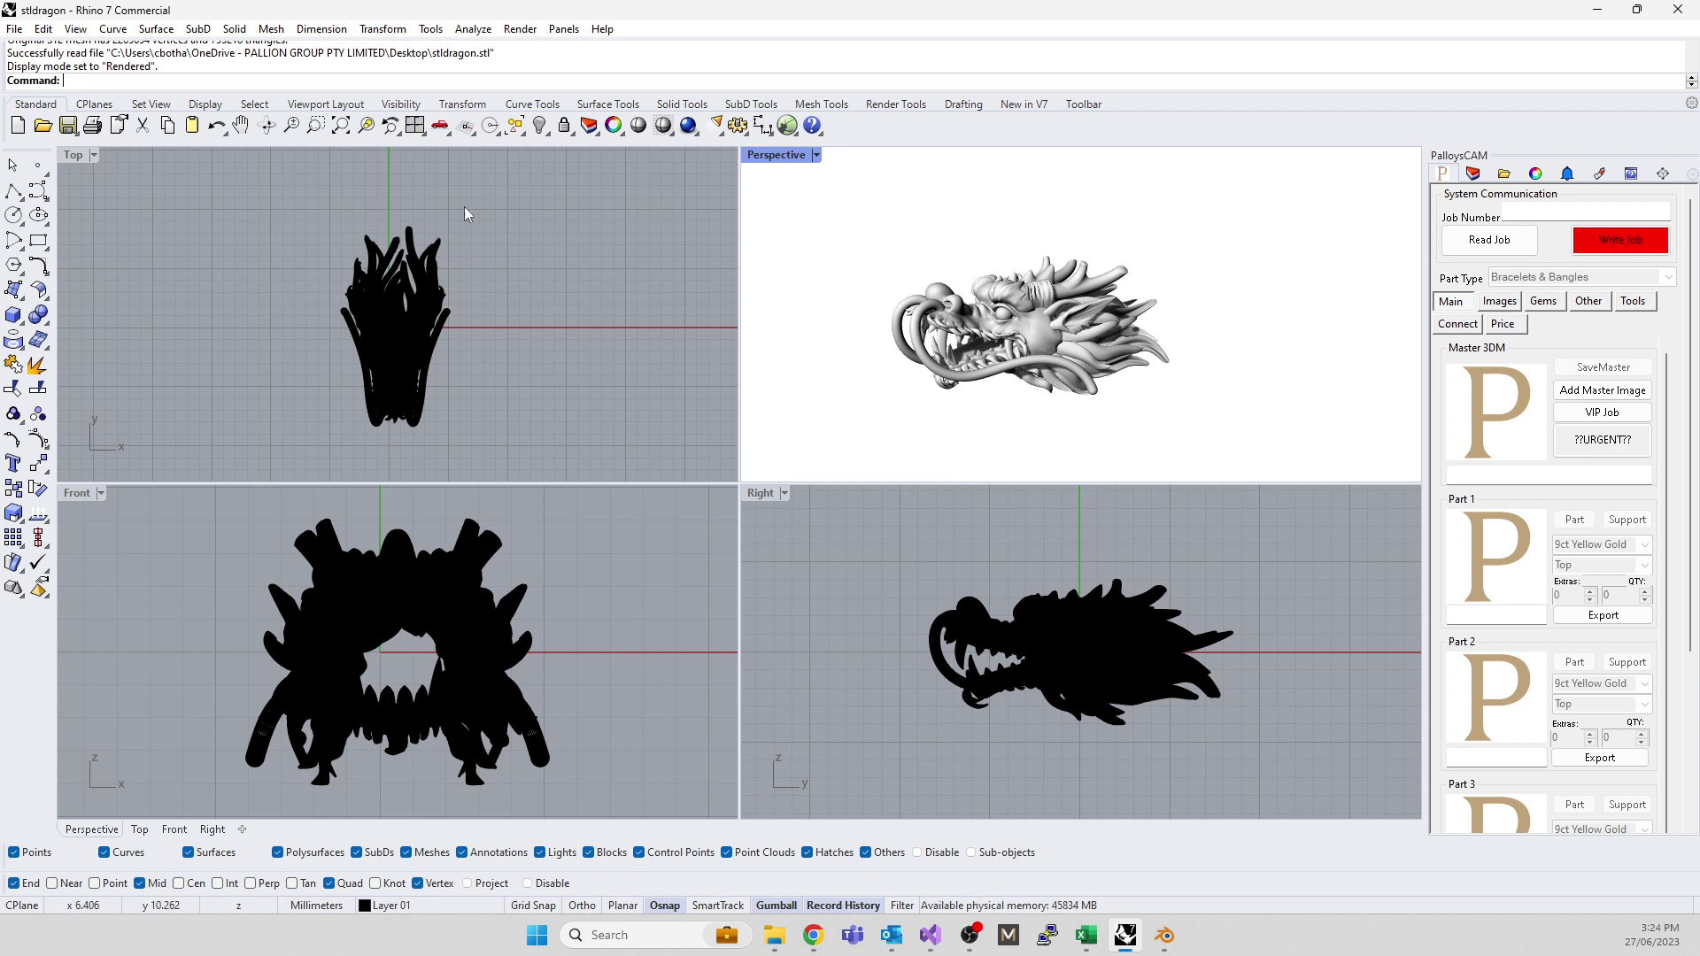
- Window-select all 22 dragon meshes in Top and rotate them 90° with the gumball
drag(283, 198, 507, 455)
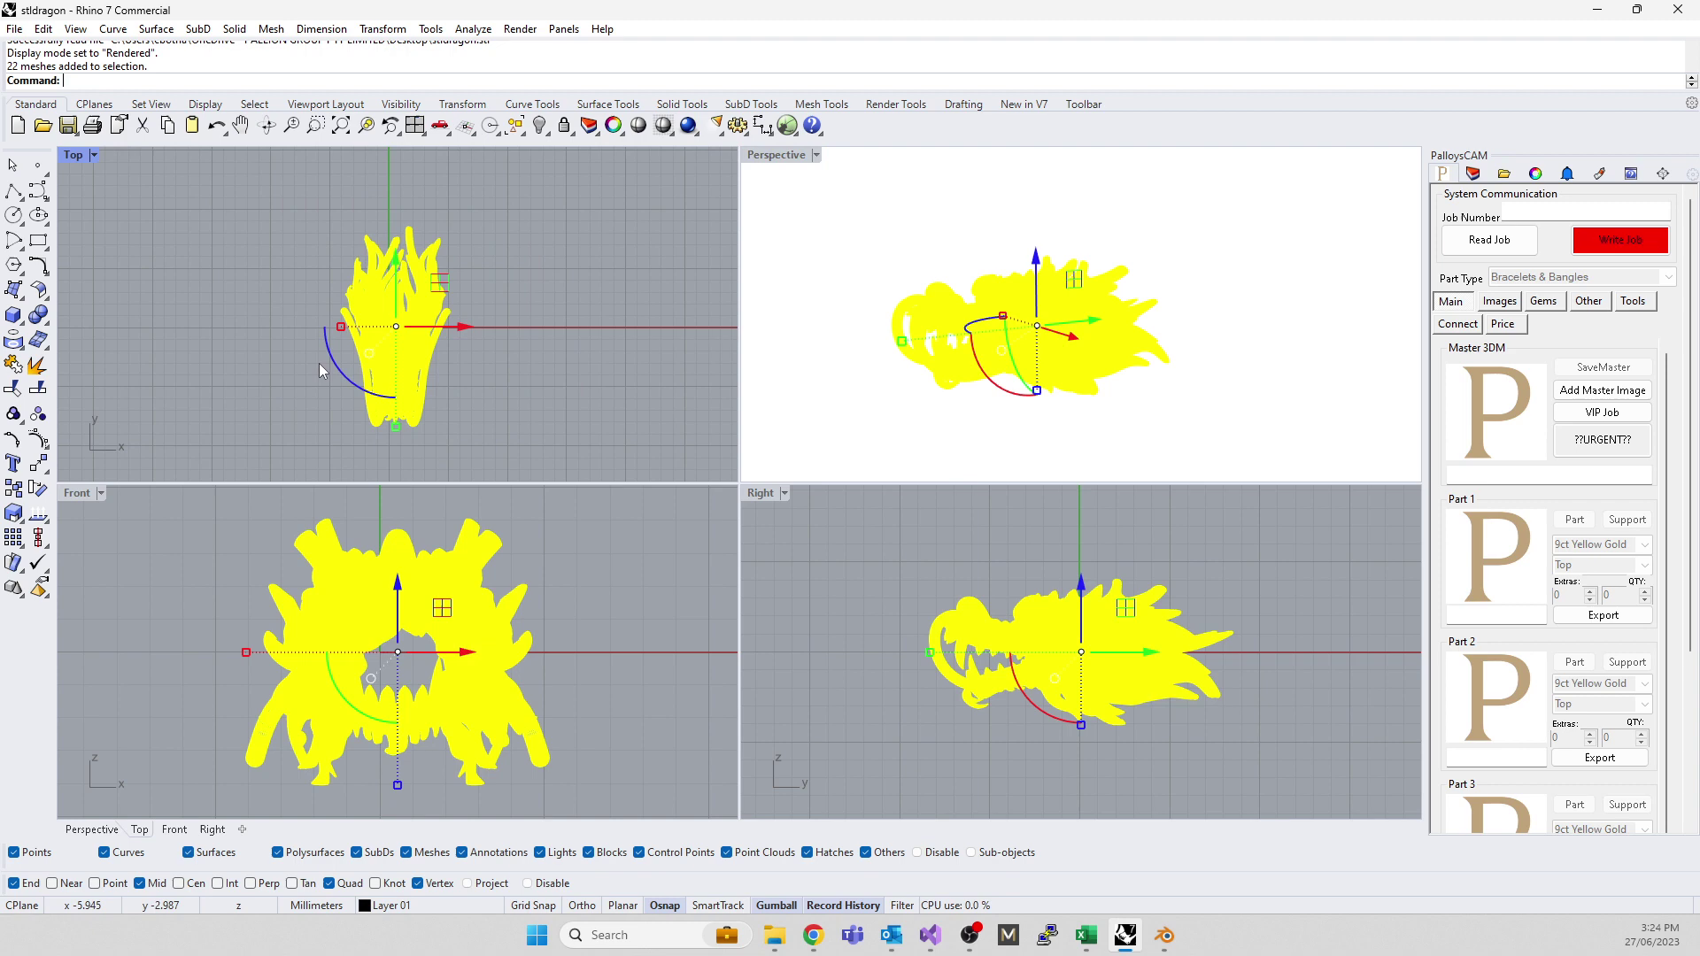
drag(320, 364, 289, 219)
click(206, 260)
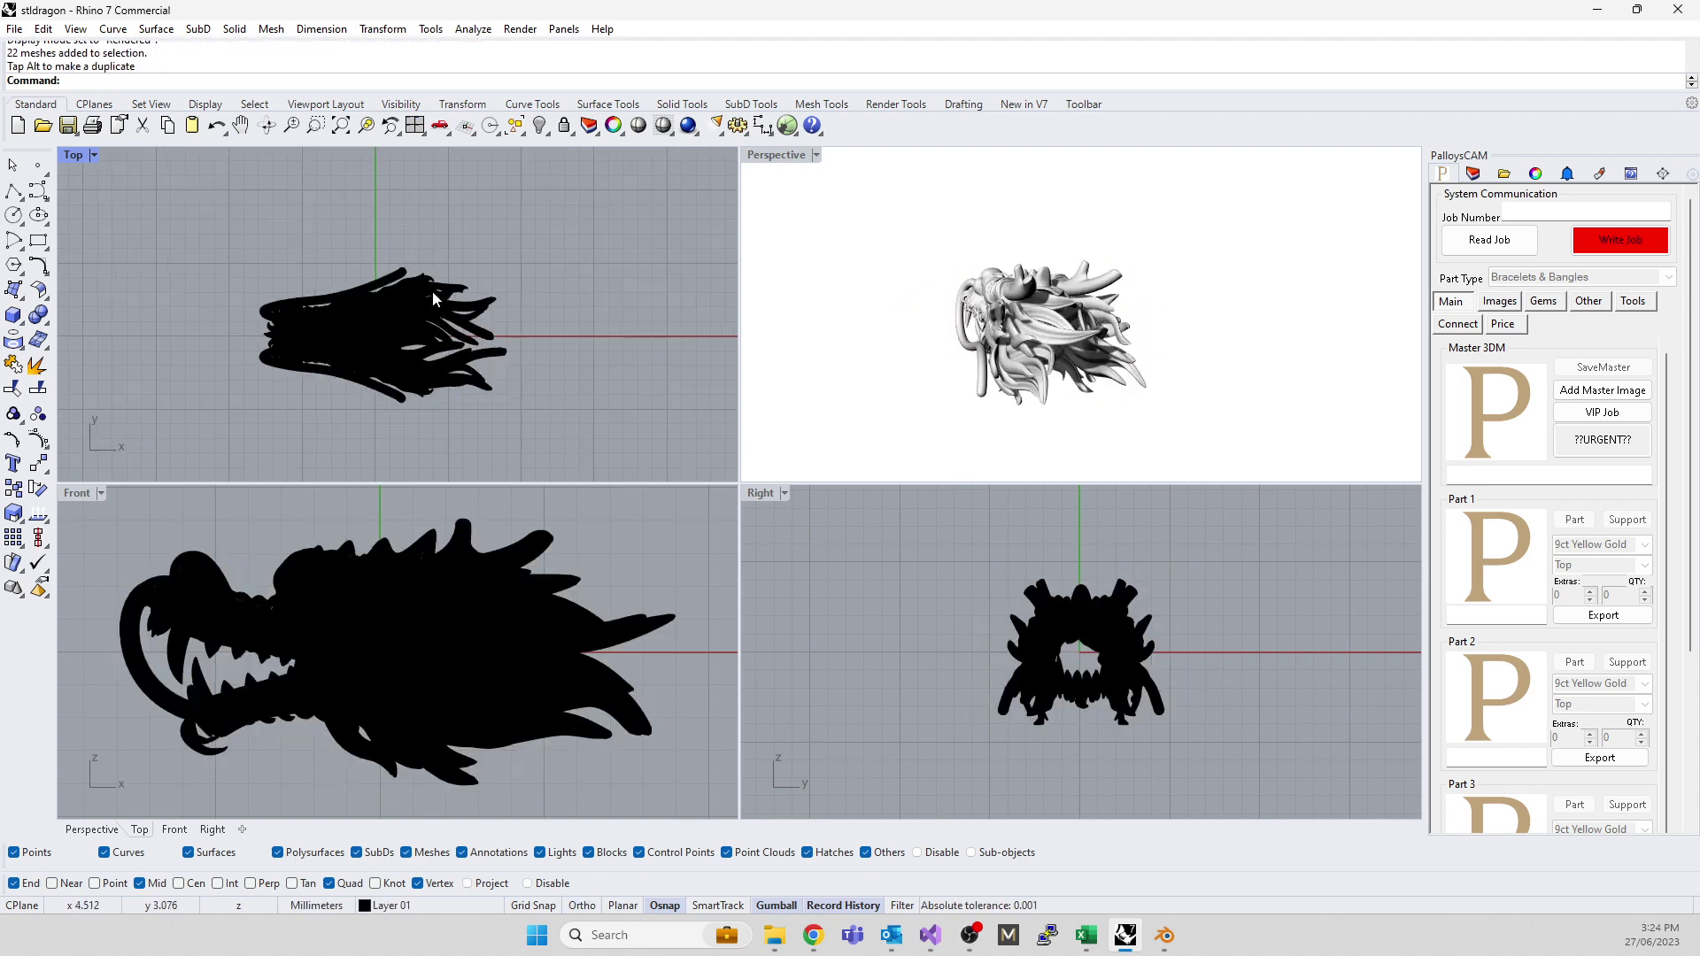
right_drag(1114, 336, 1017, 296)
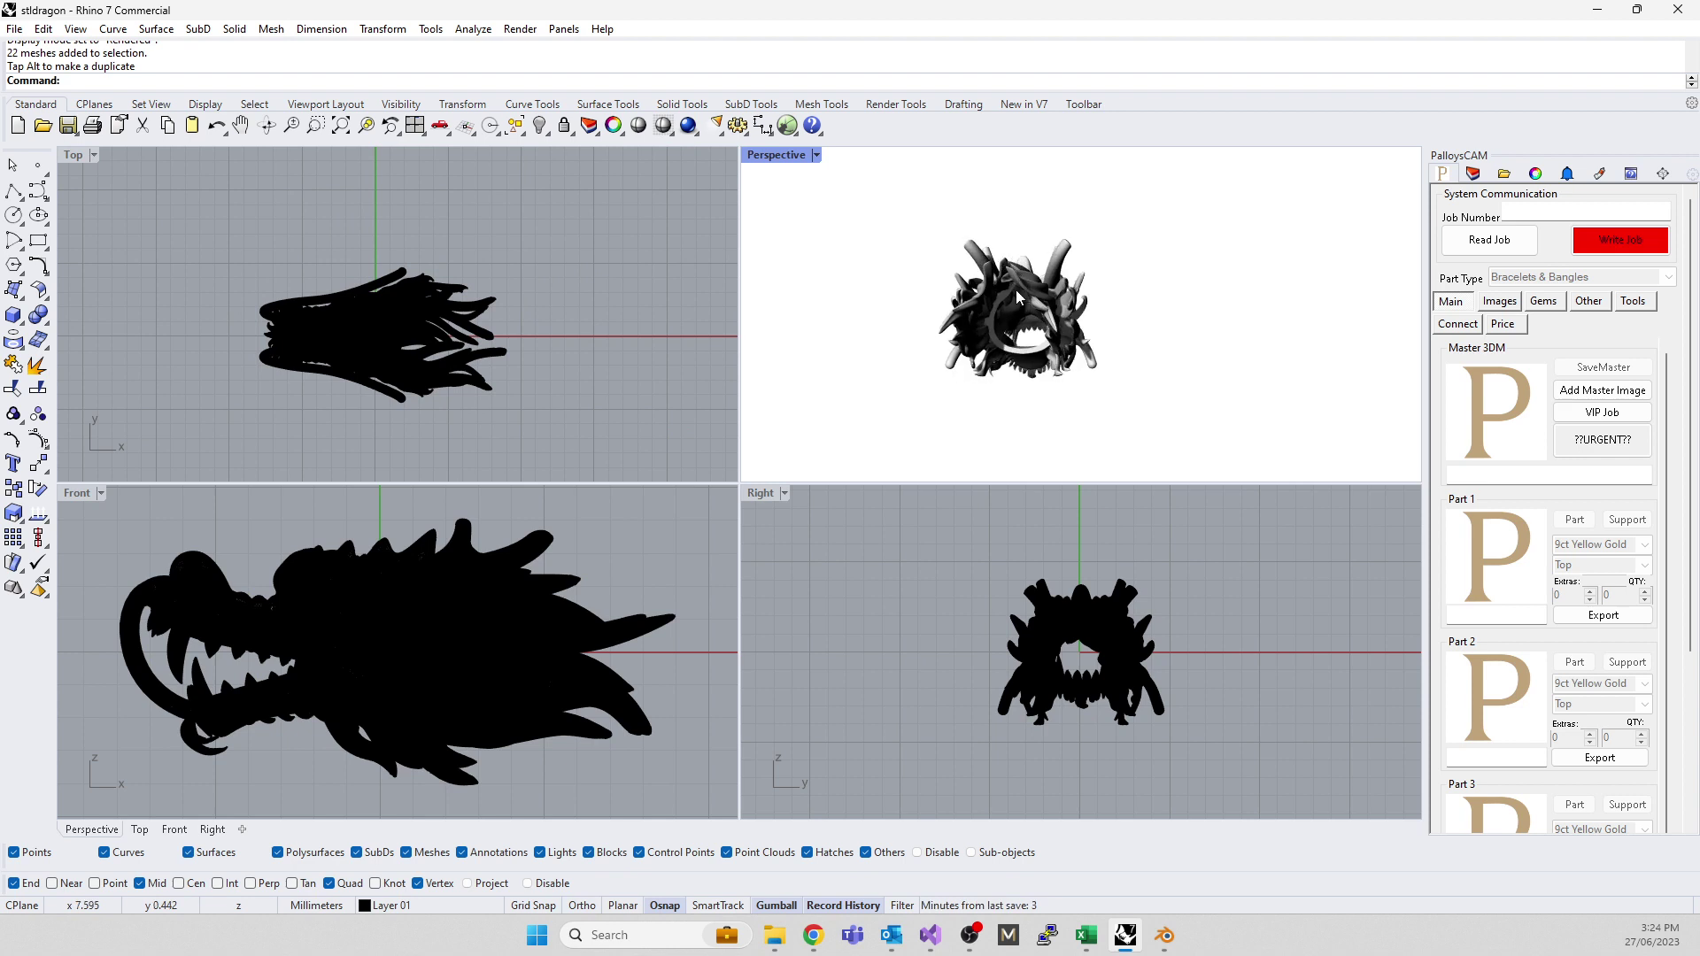
scroll(1041, 292, up, 5)
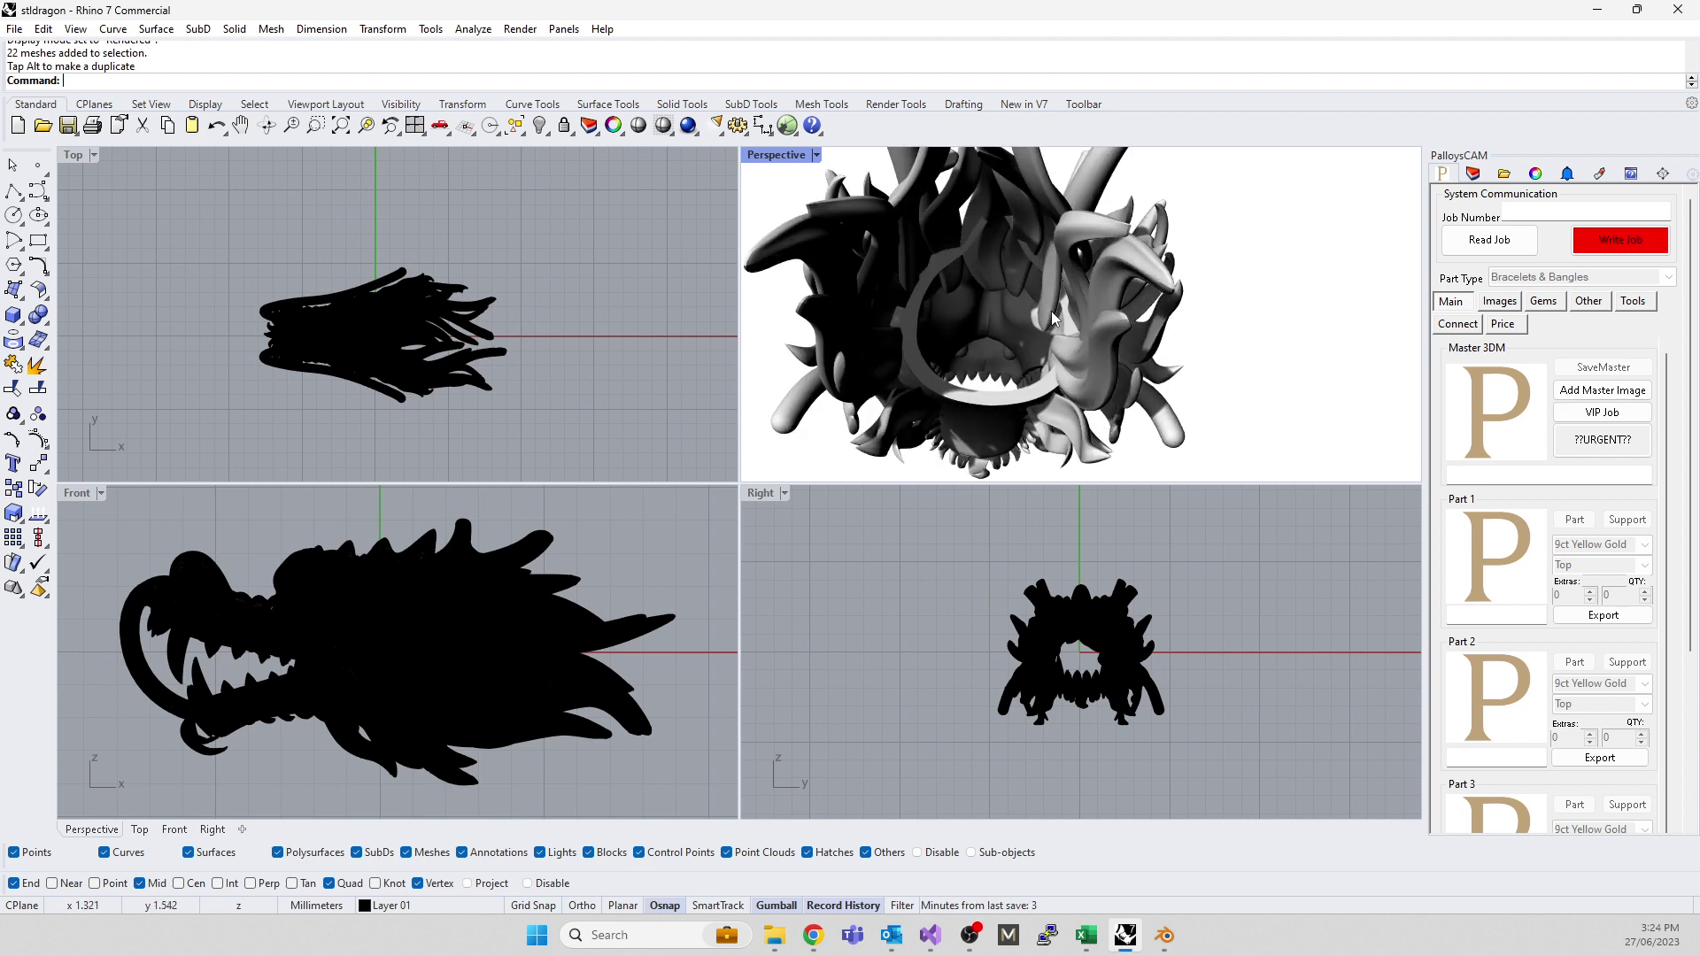
scroll(447, 338, up, 4)
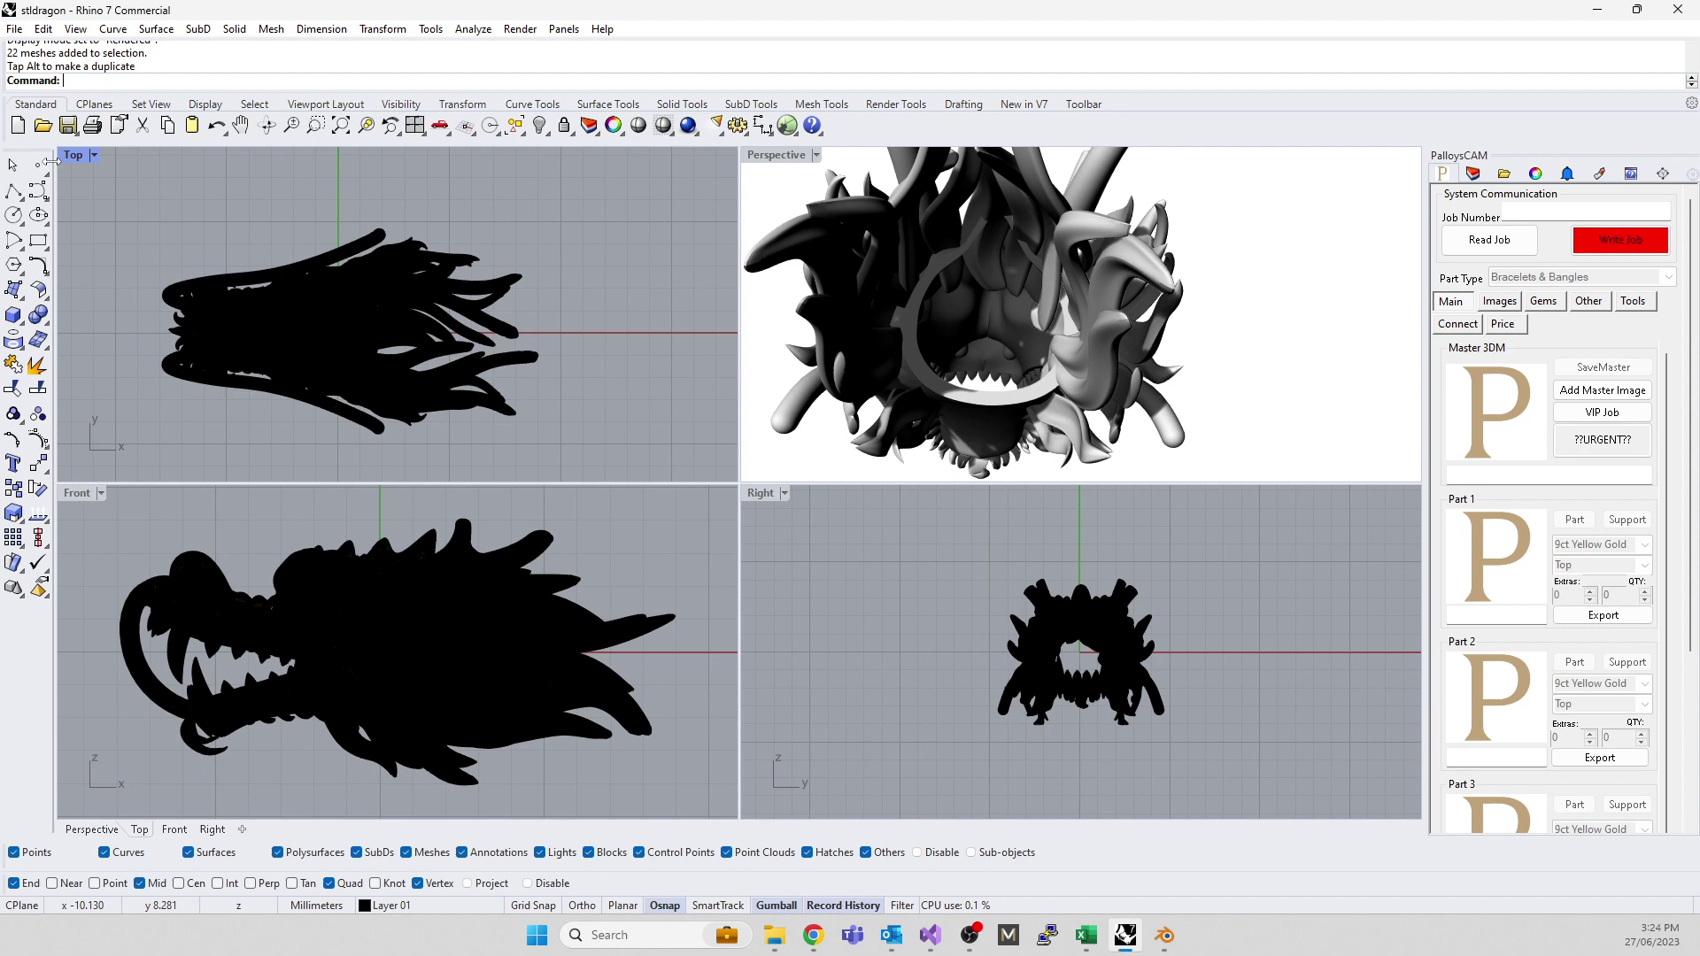
- Switch the Top viewport to Ghosted display
click(93, 155)
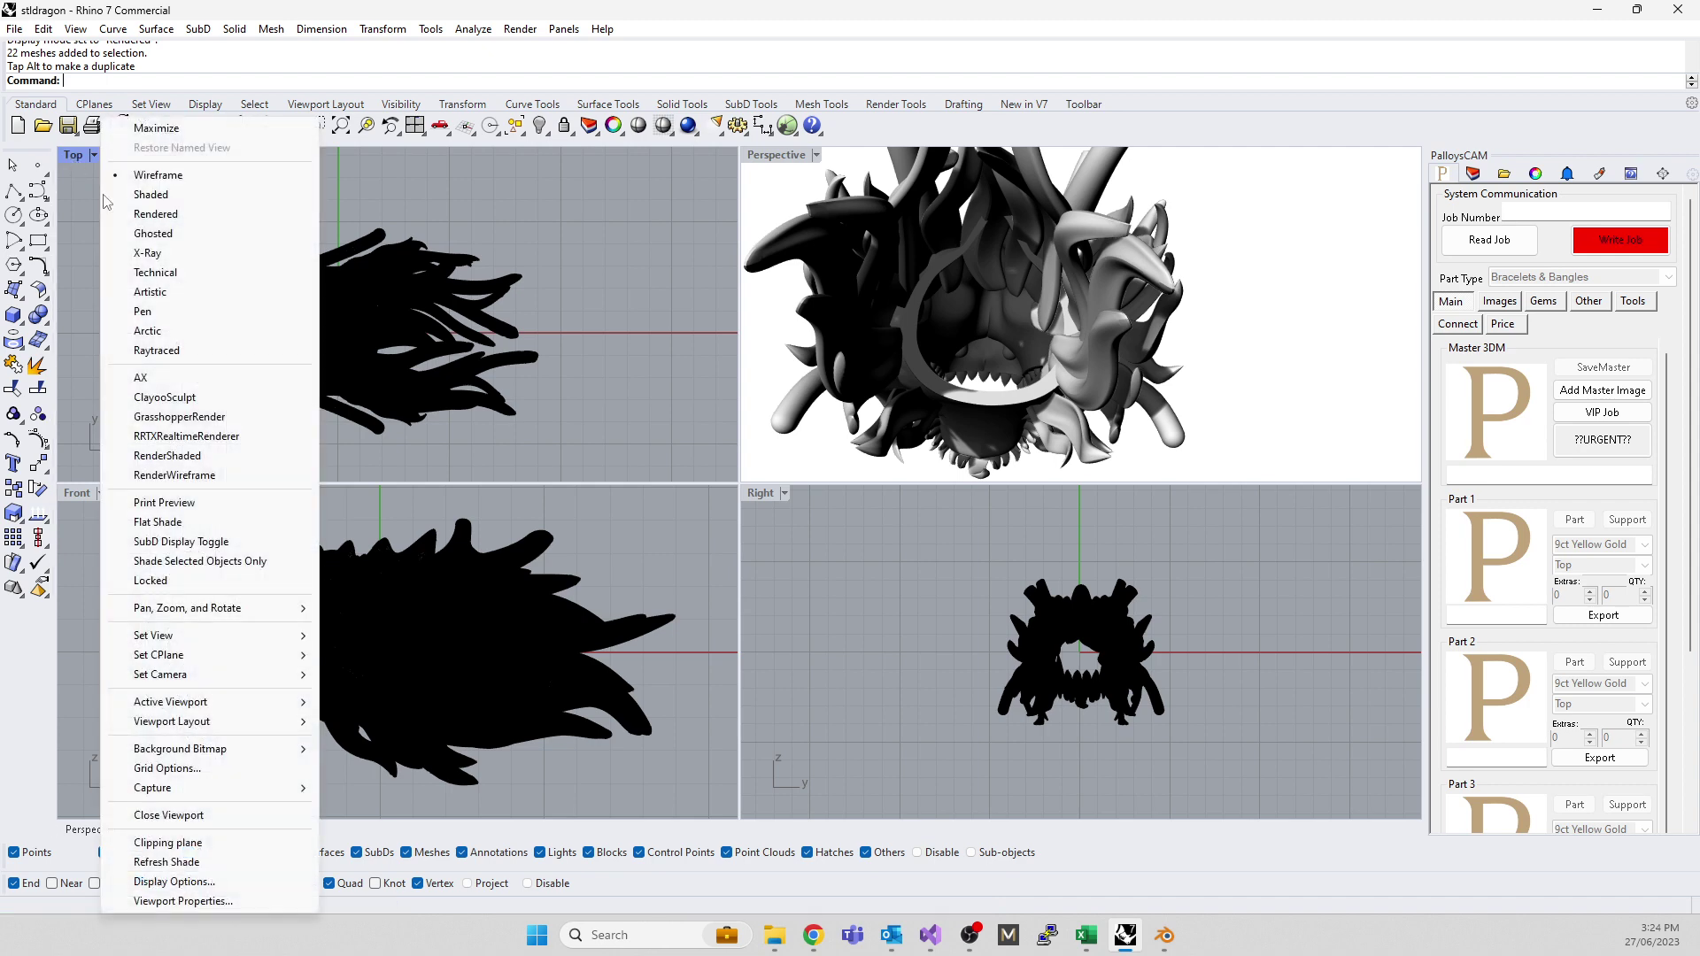
click(152, 234)
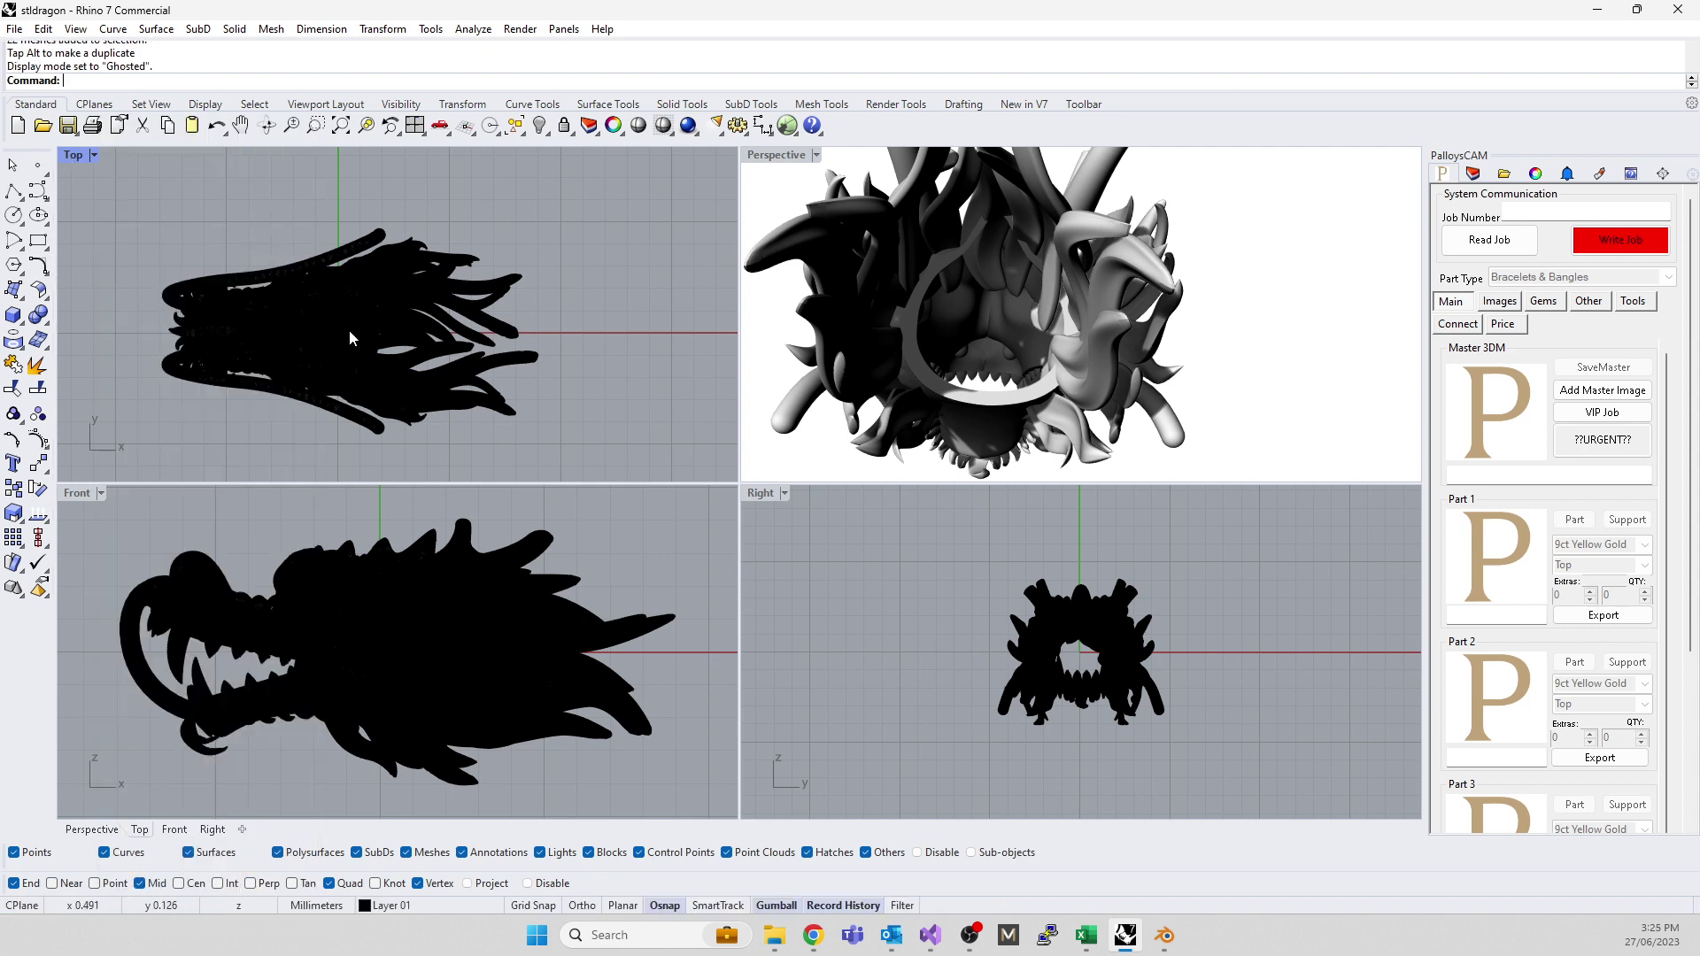
click(80, 156)
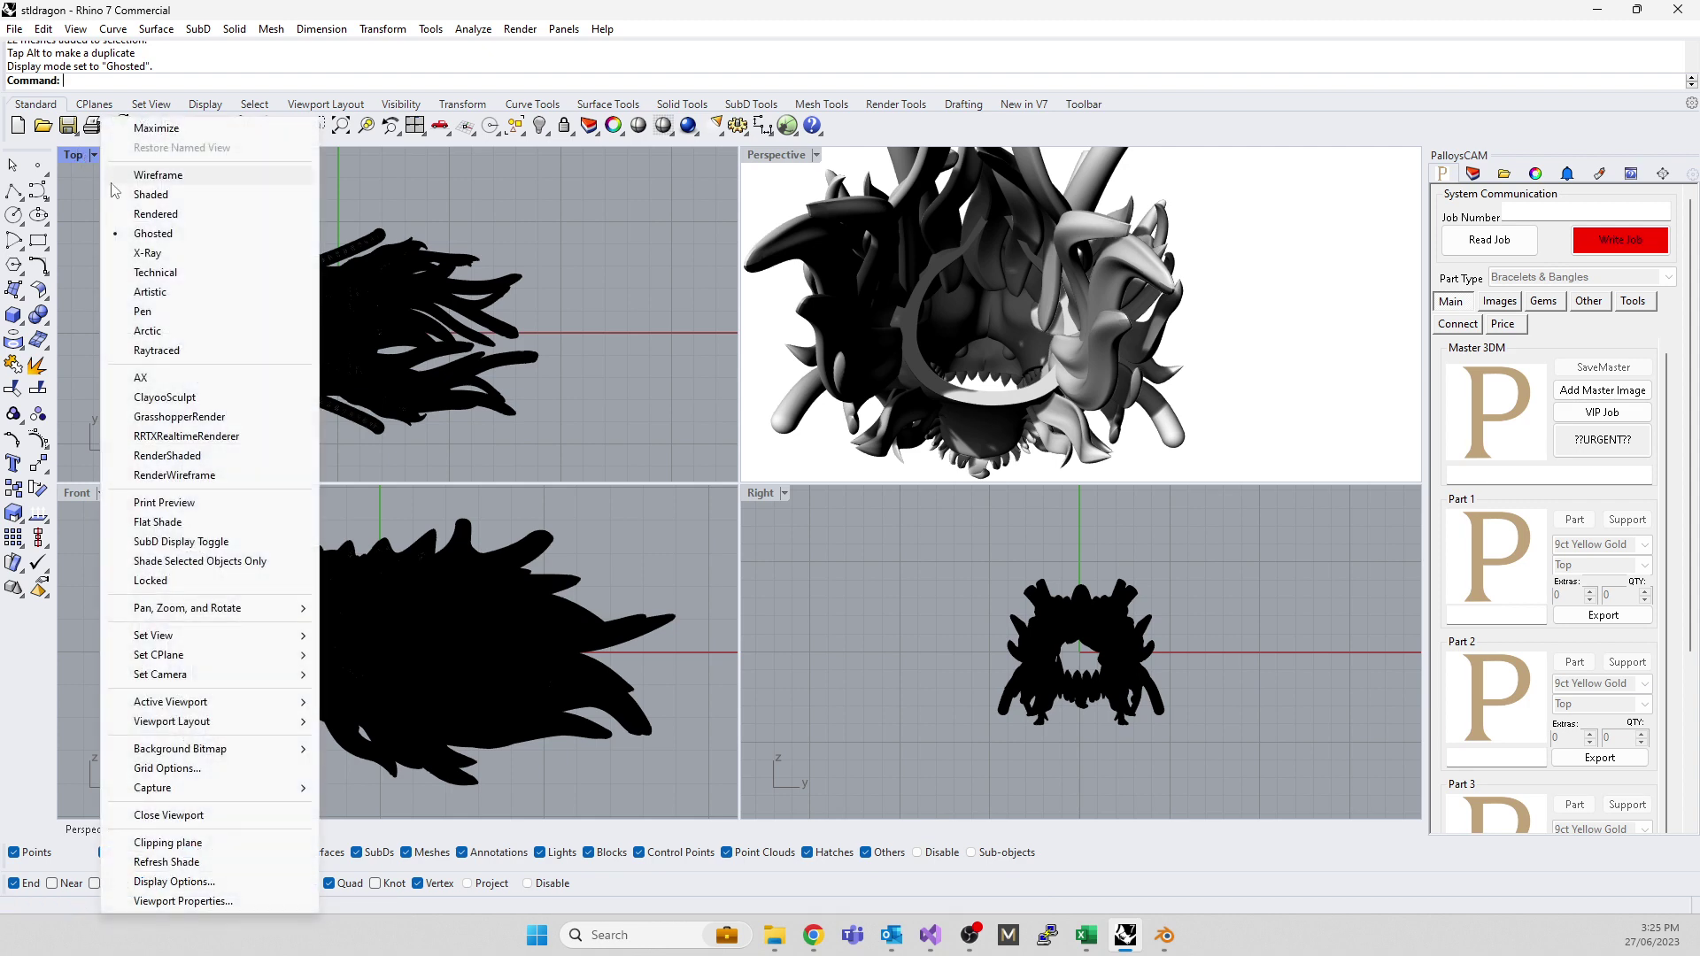
right_drag(982, 354, 1022, 348)
scroll(1022, 348, up, 5)
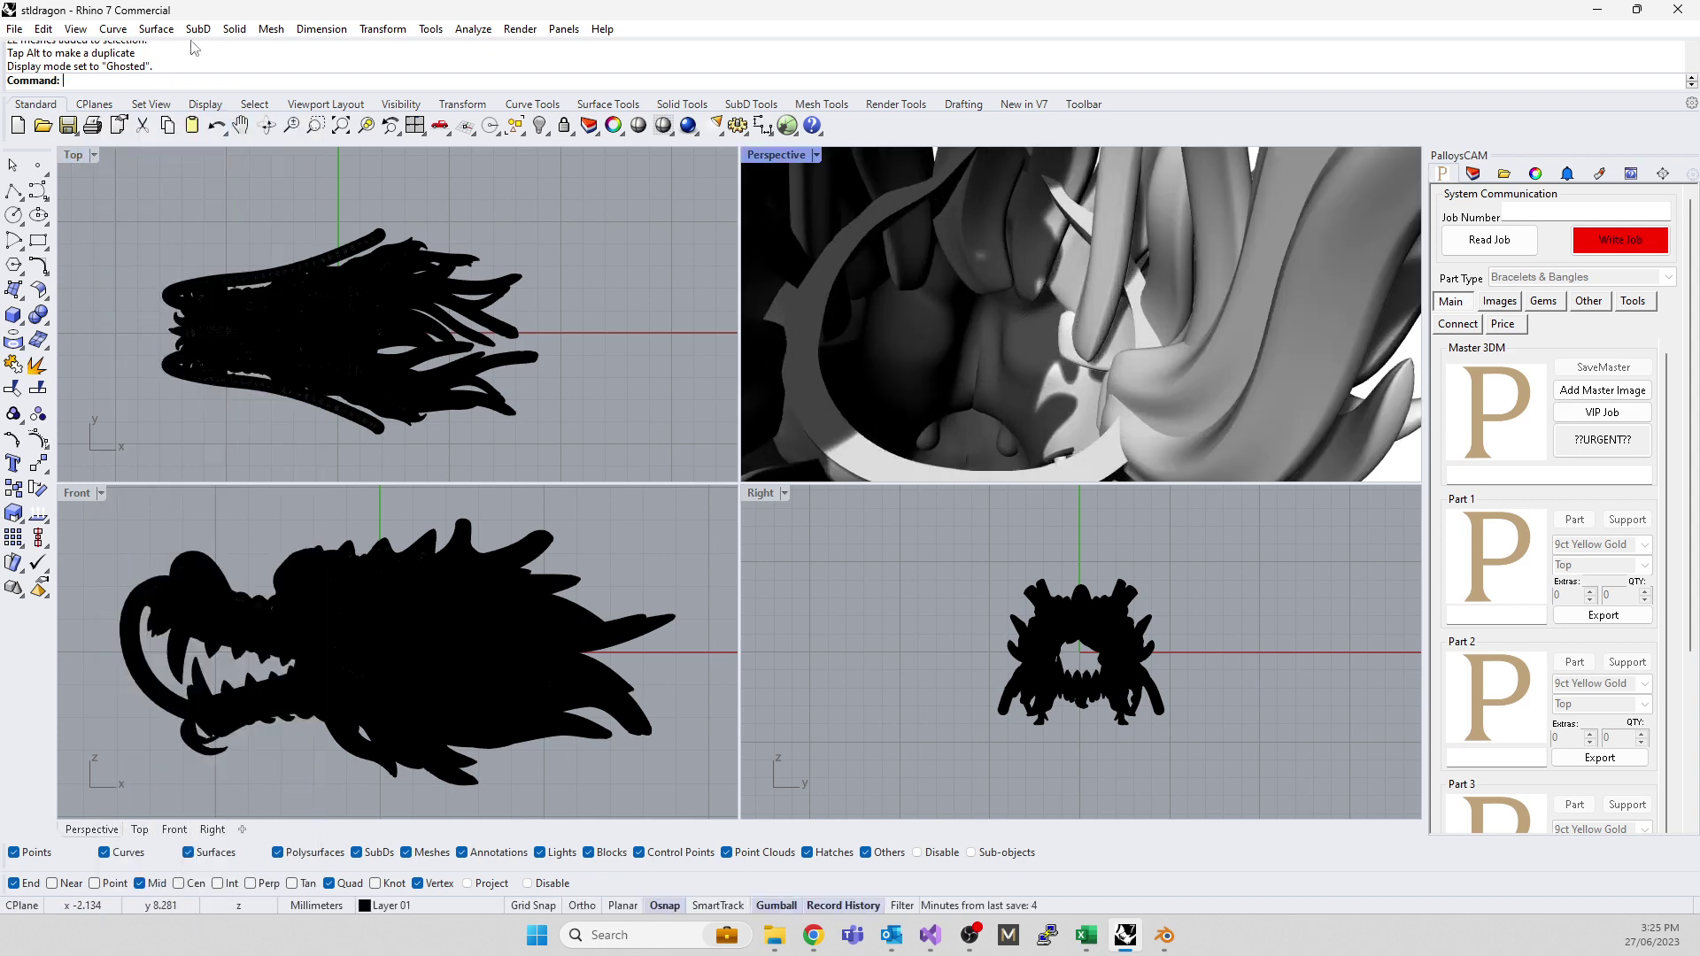
- Draw an aligned dimension between two vertices inside the dragon's mouth
click(321, 29)
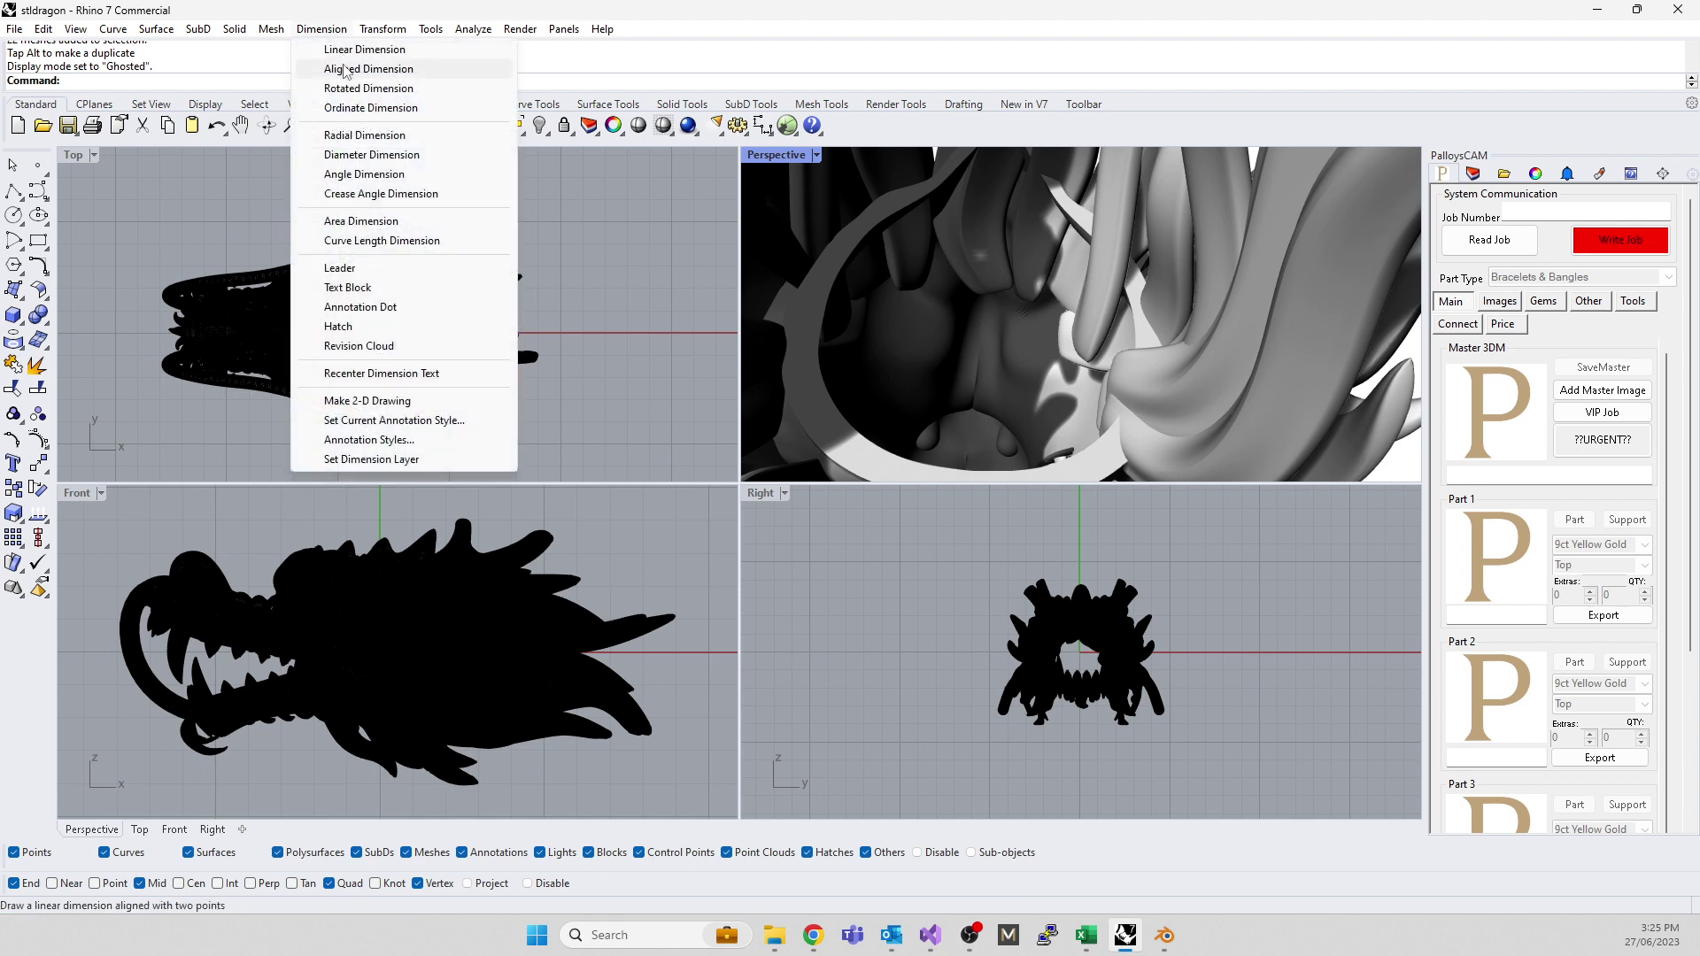
click(347, 69)
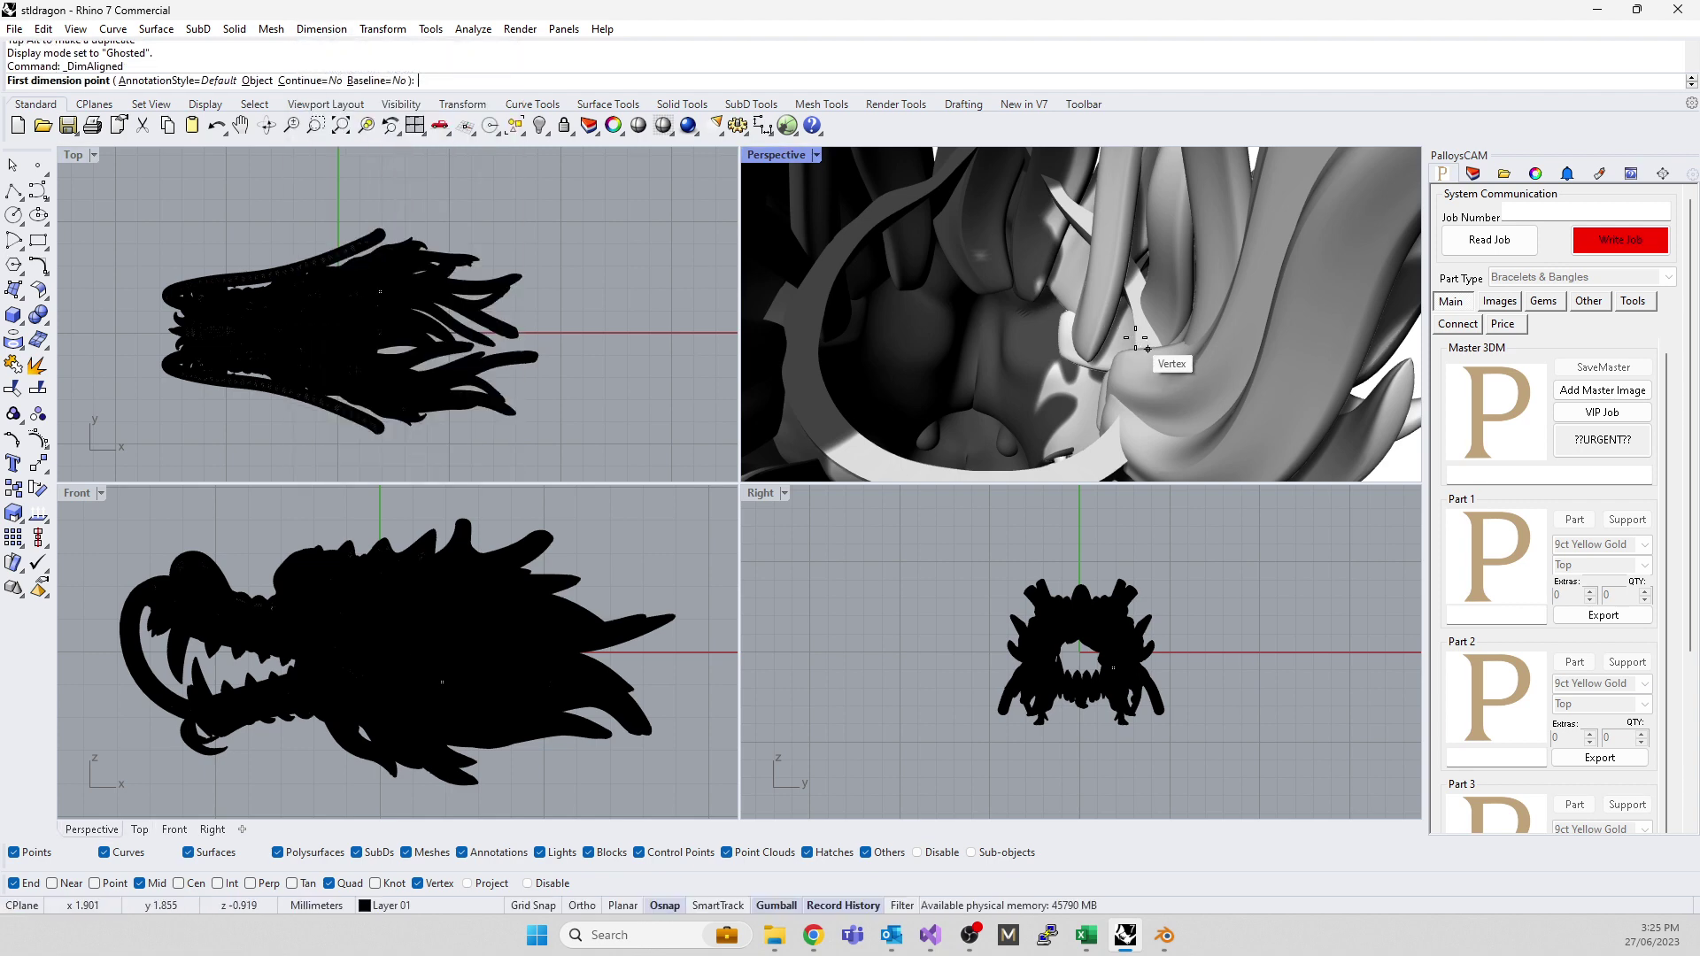
scroll(1139, 370, up, 3)
click(1193, 395)
scroll(1193, 396, down, 2)
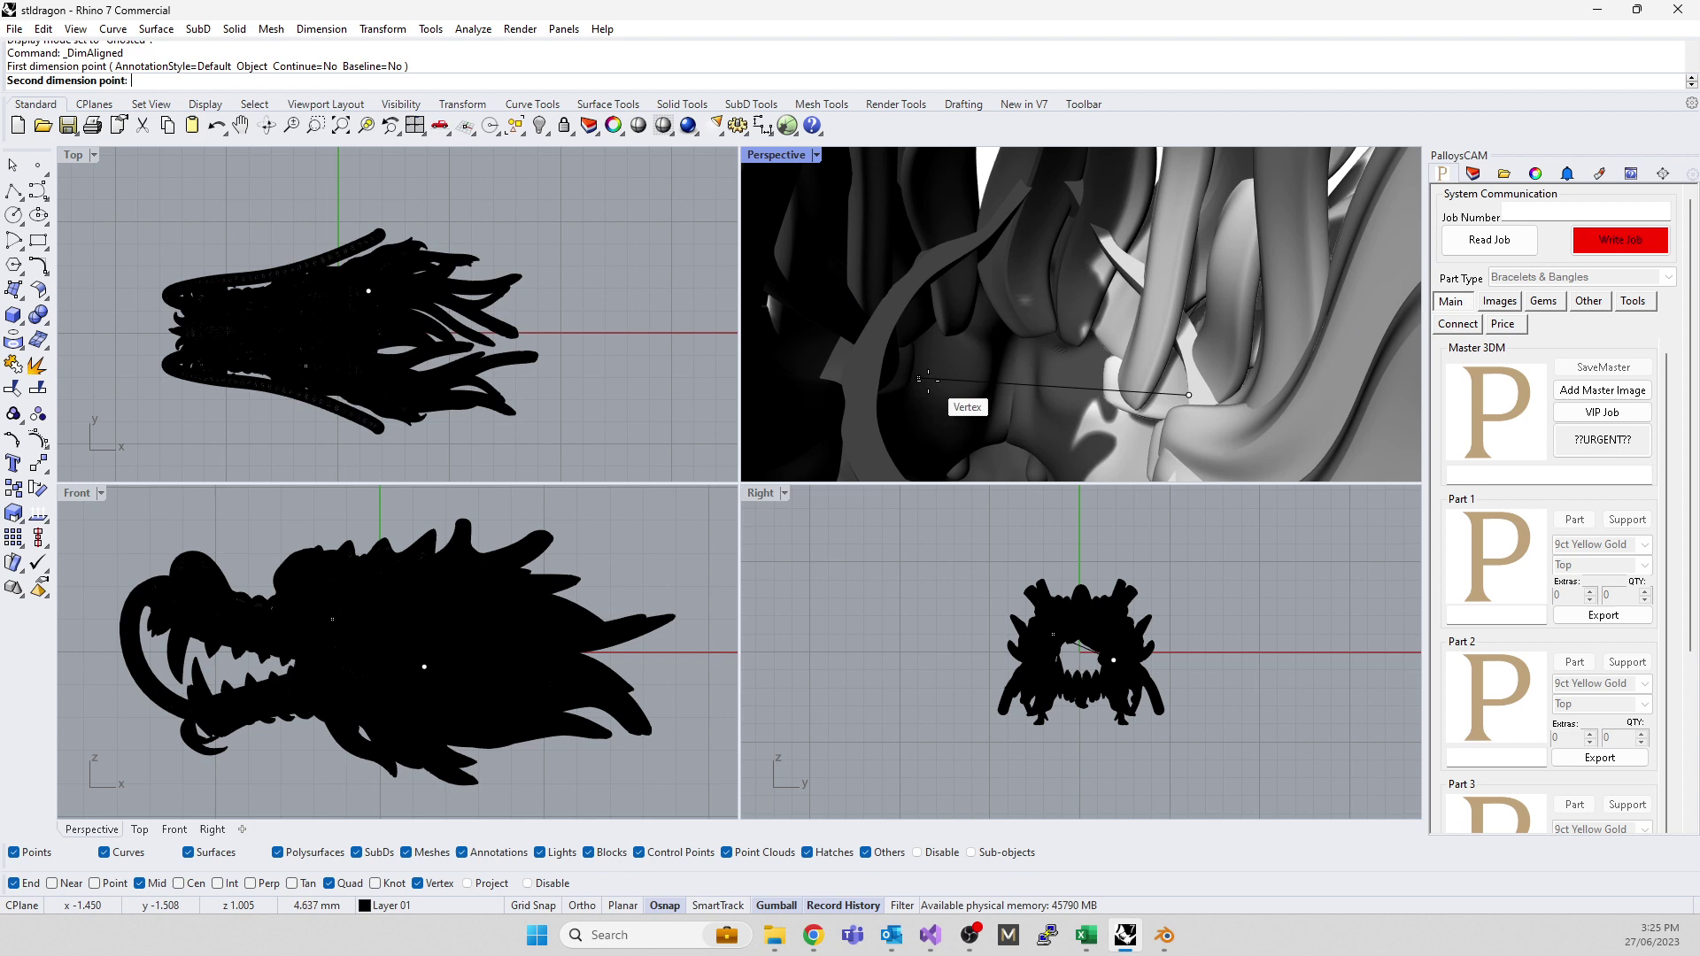
scroll(965, 403, up, 3)
click(850, 409)
scroll(527, 351, down, 5)
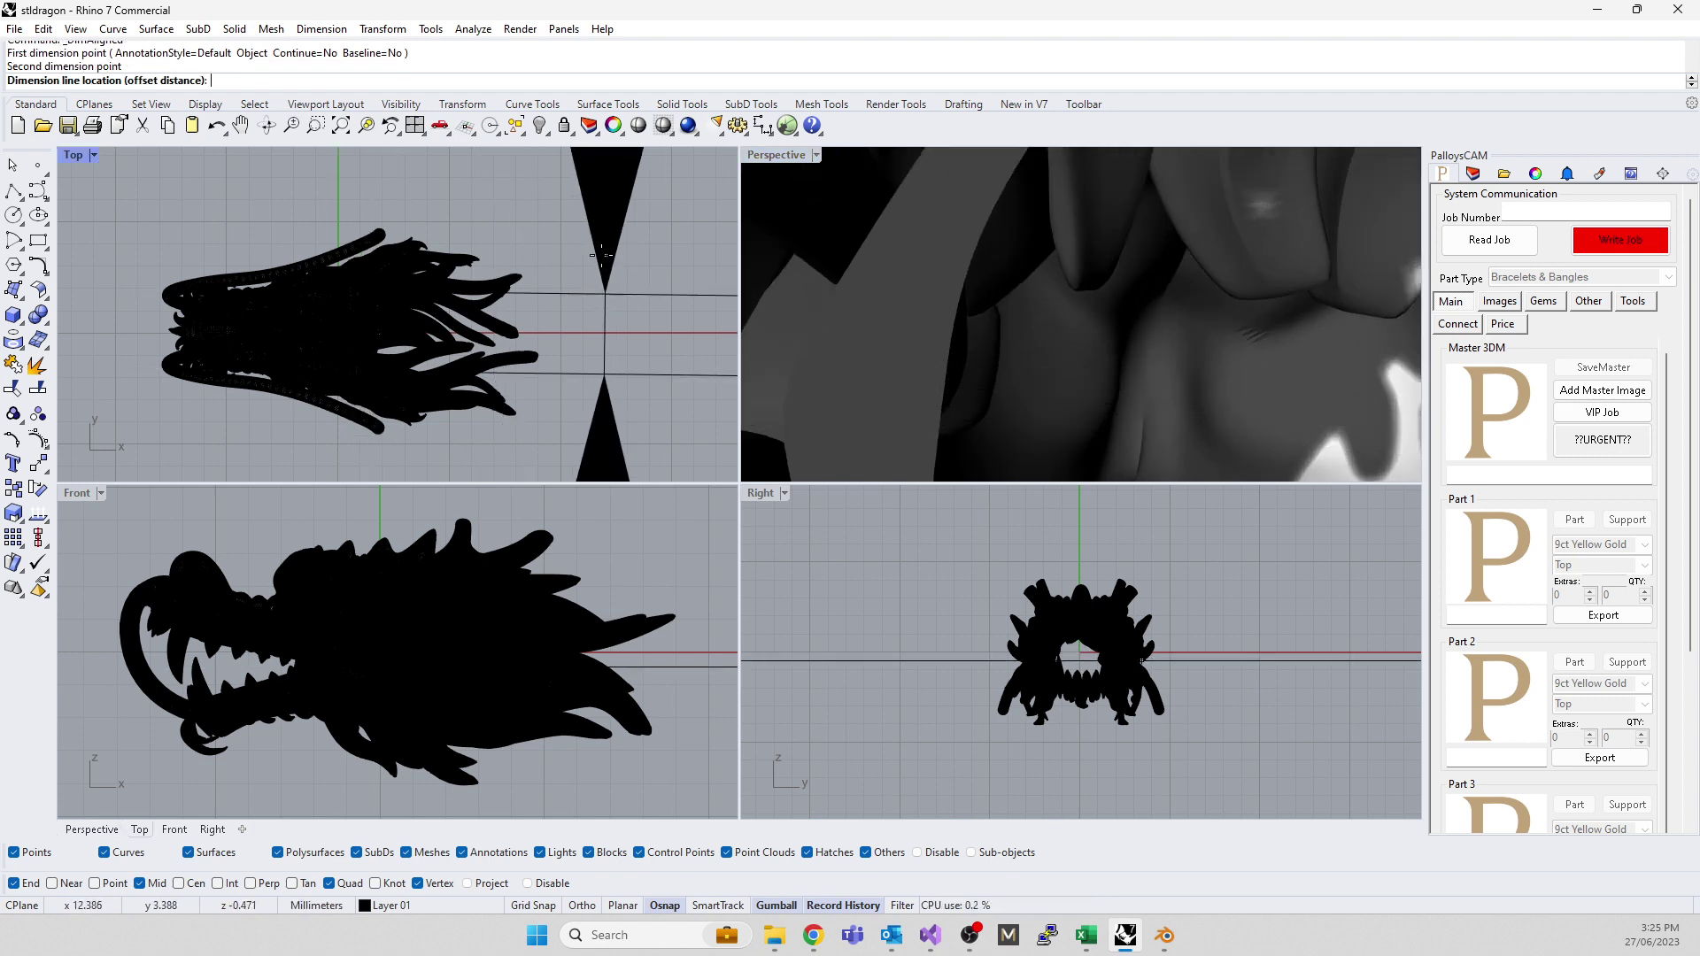
click(527, 351)
scroll(527, 351, down, 2)
scroll(526, 351, down, 2)
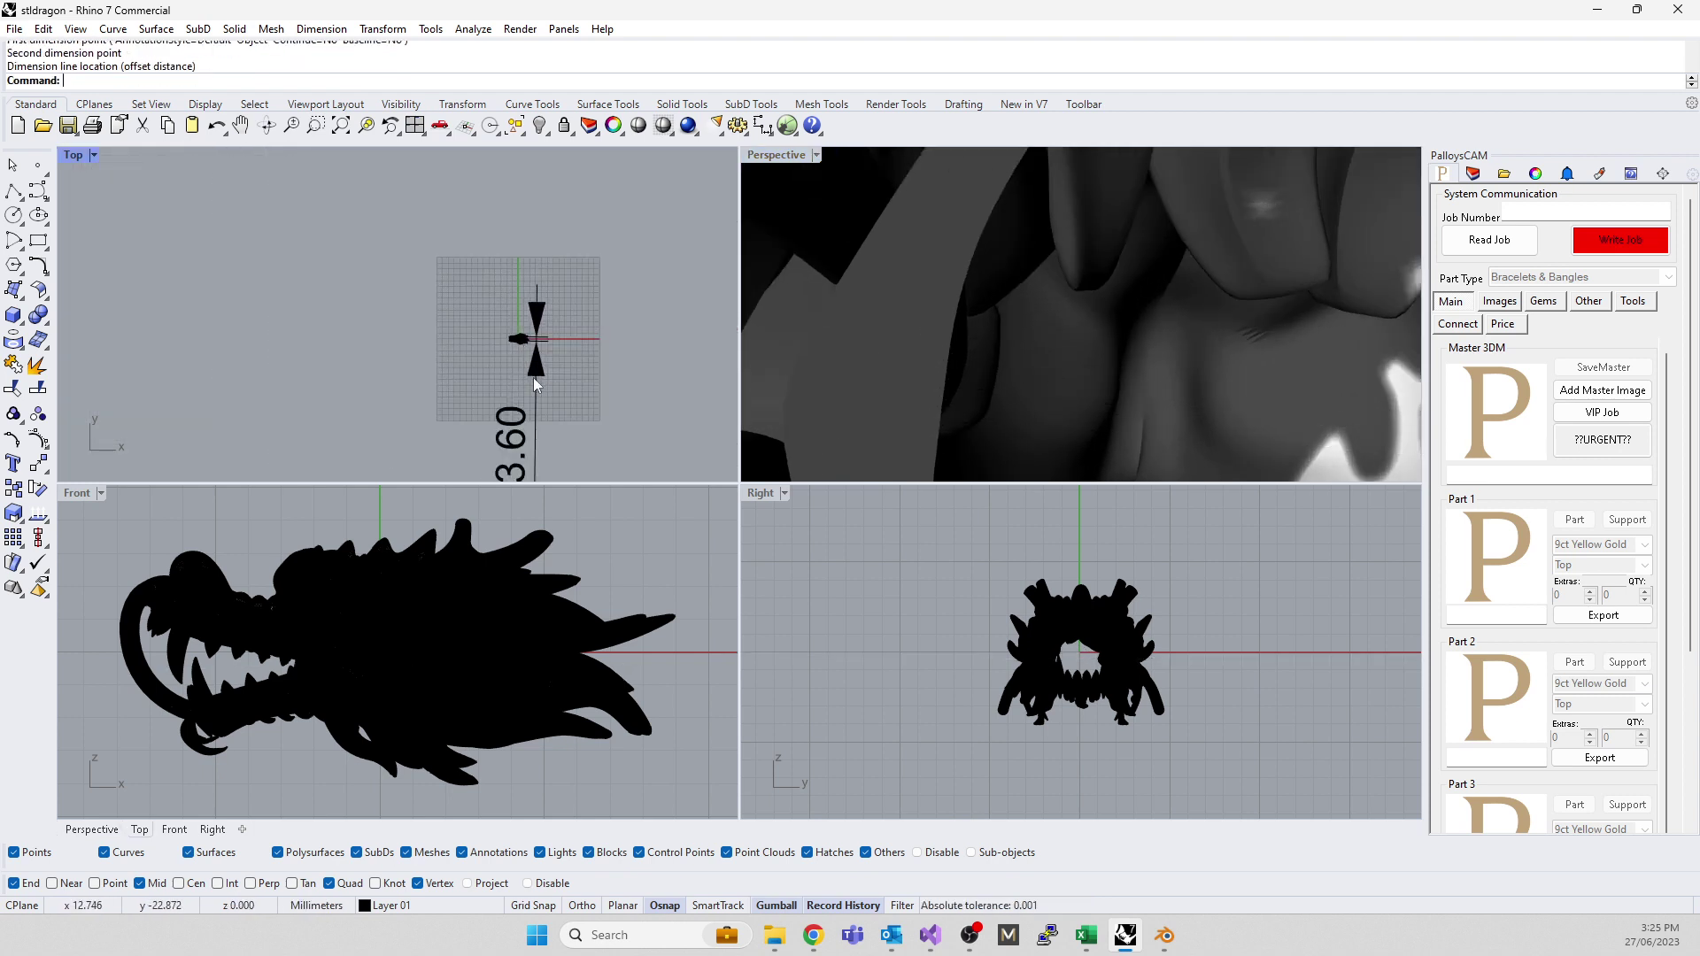
- Zoom in to check the new 3.60 aligned dimension
right_drag(531, 449, 503, 352)
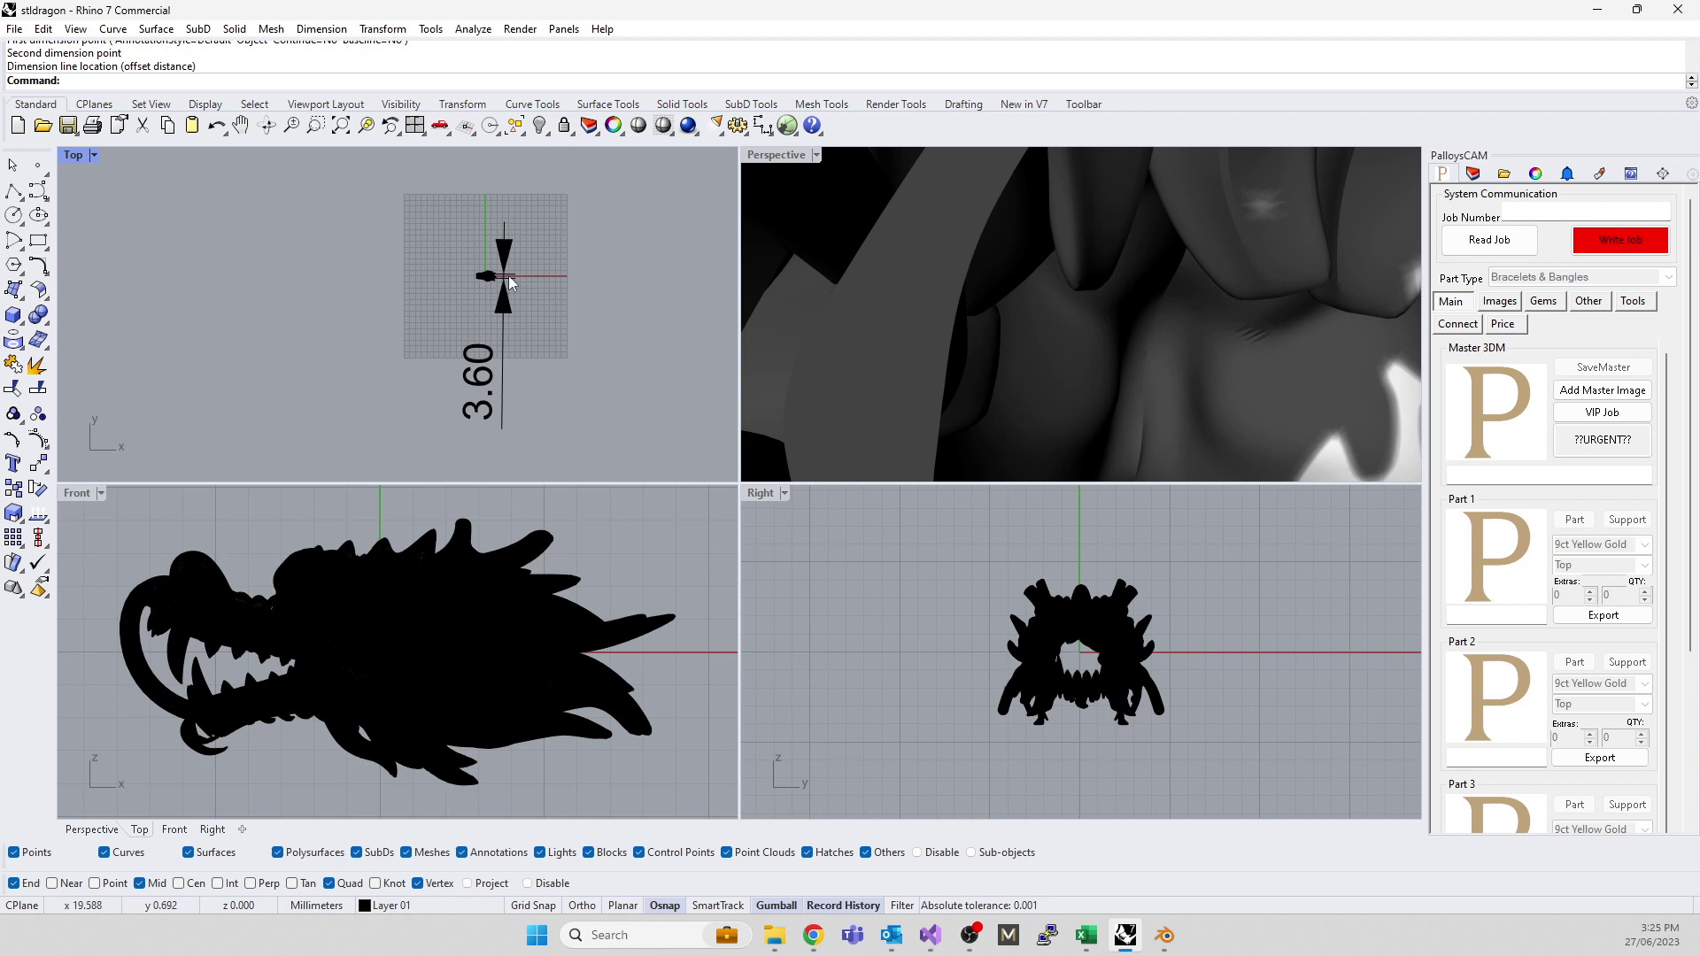
scroll(508, 274, up, 4)
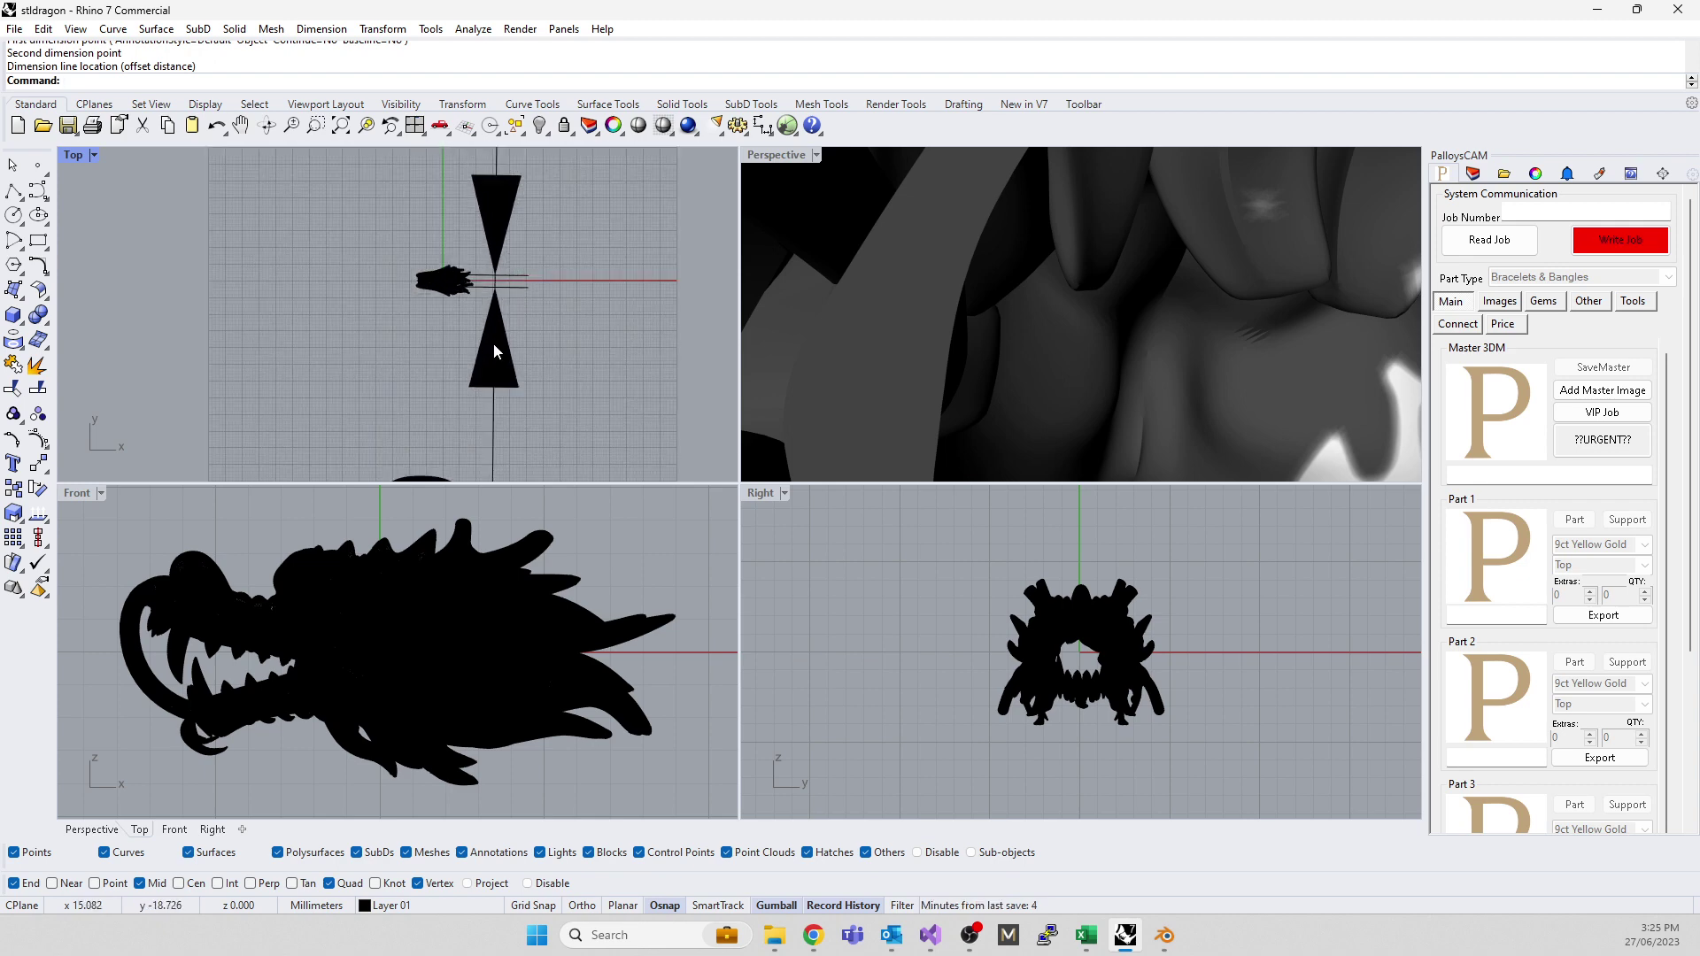
click(494, 351)
key(Escape)
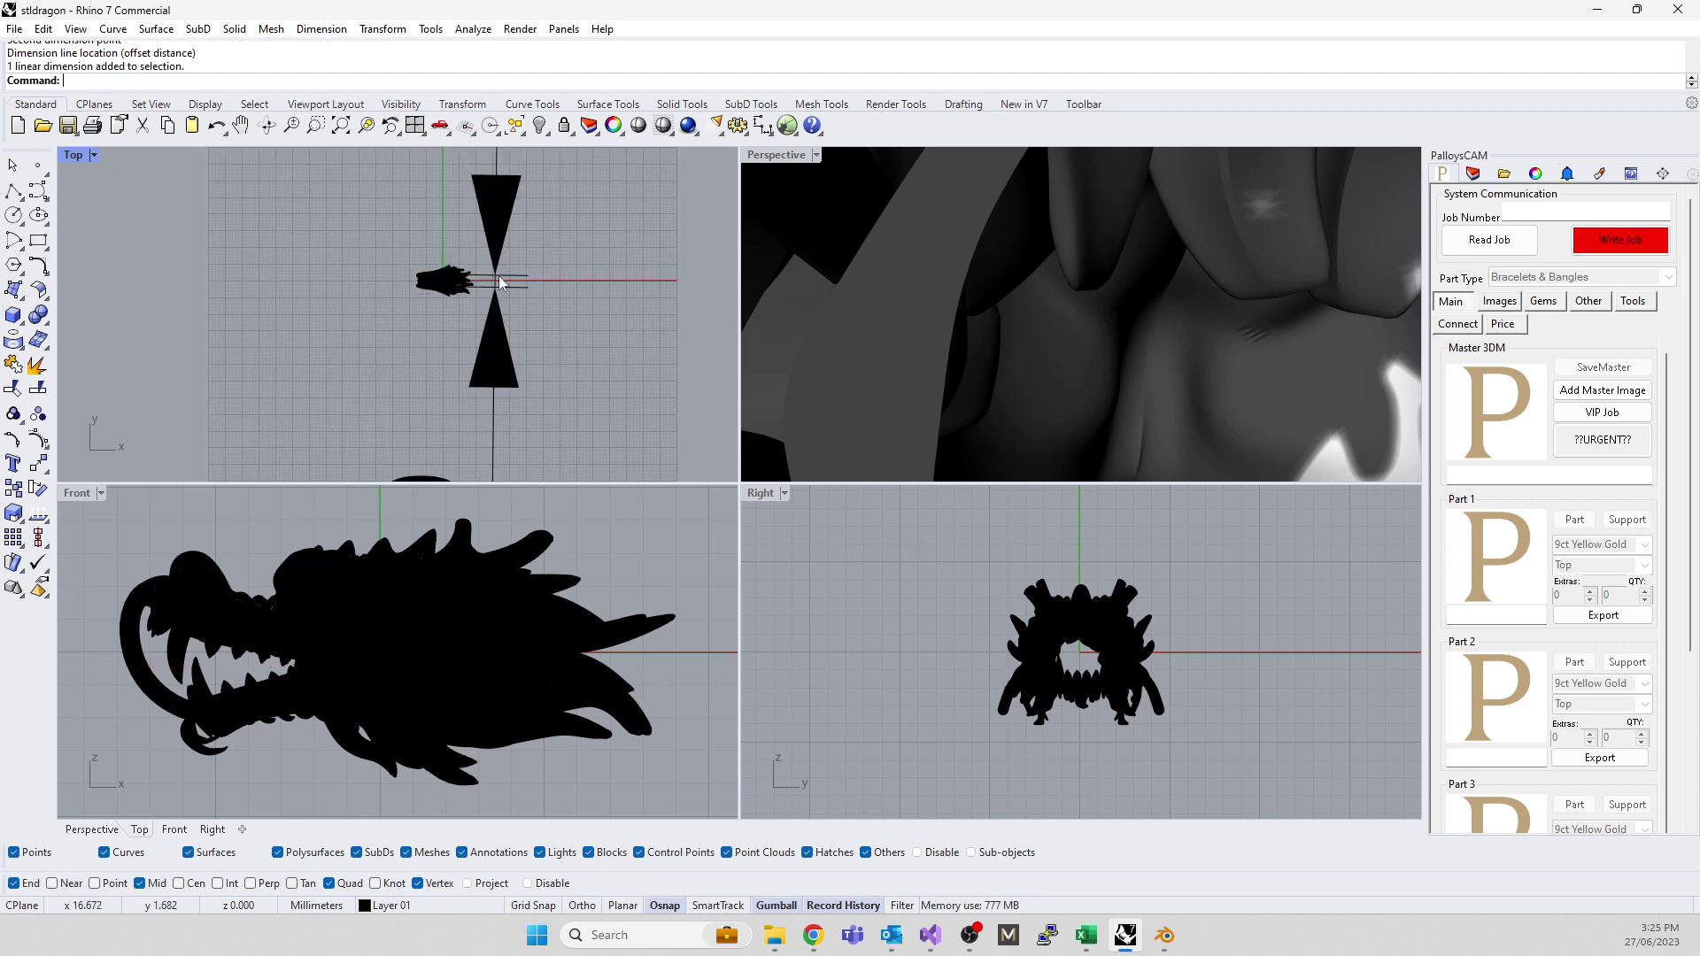
scroll(451, 258, down, 3)
scroll(452, 258, up, 2)
scroll(451, 259, up, 3)
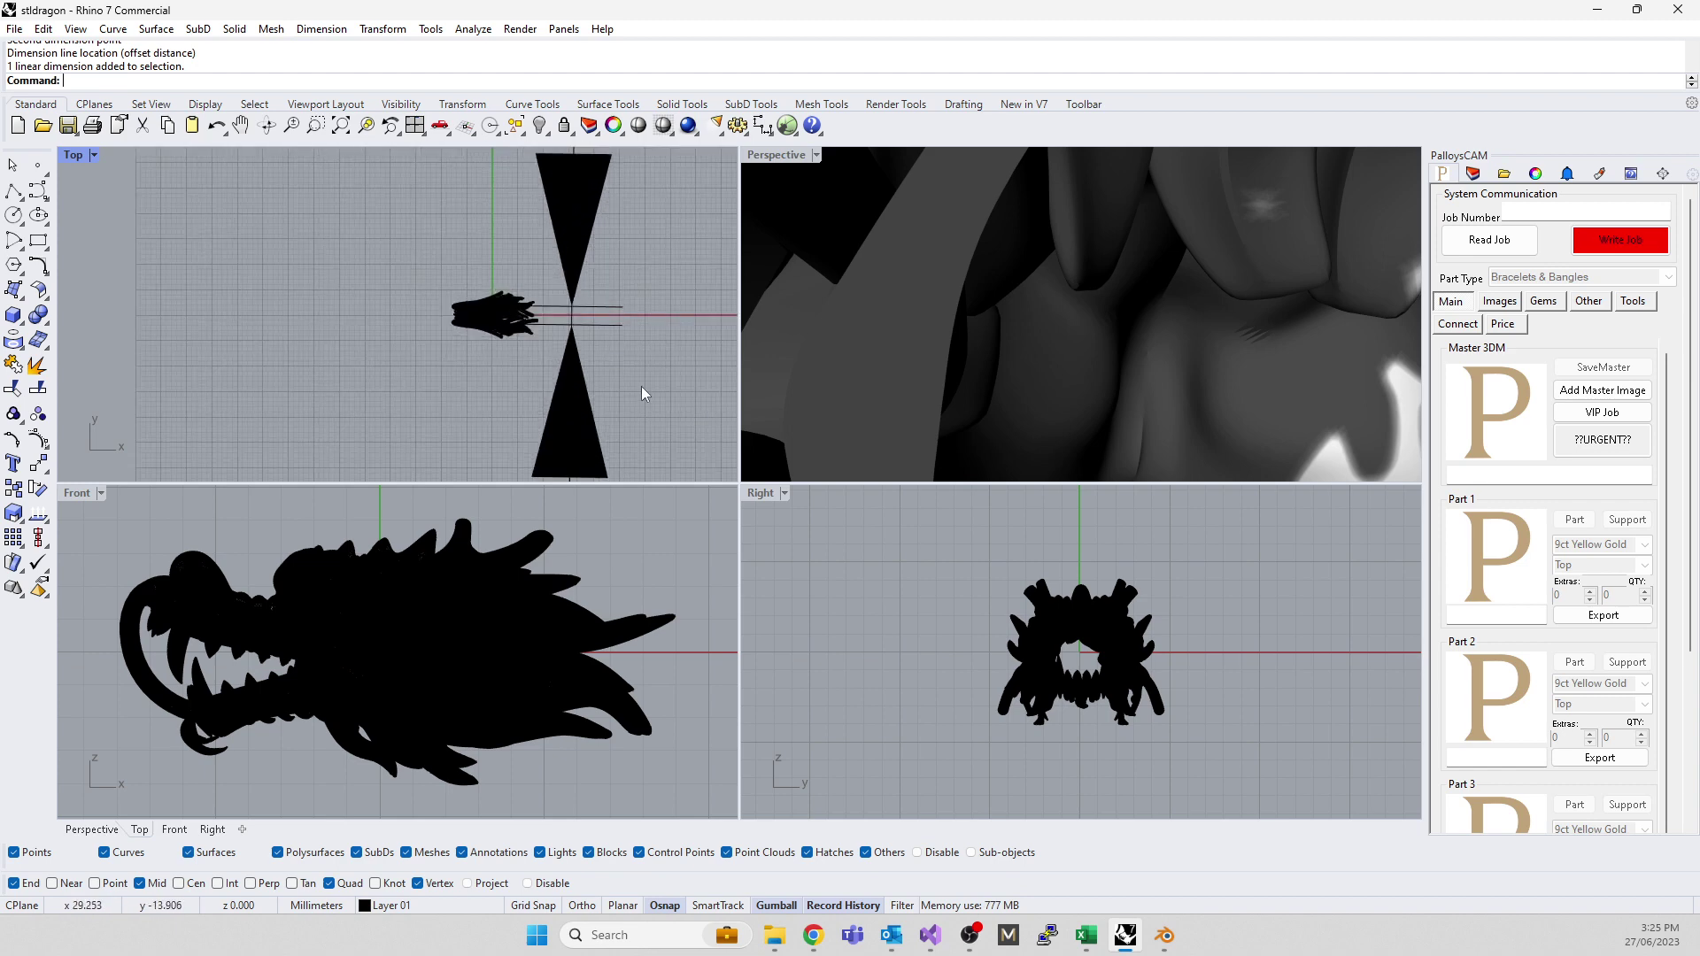
- Scale the dragon meshes and dimension about origin 0 using two reference points
drag(641, 386, 380, 271)
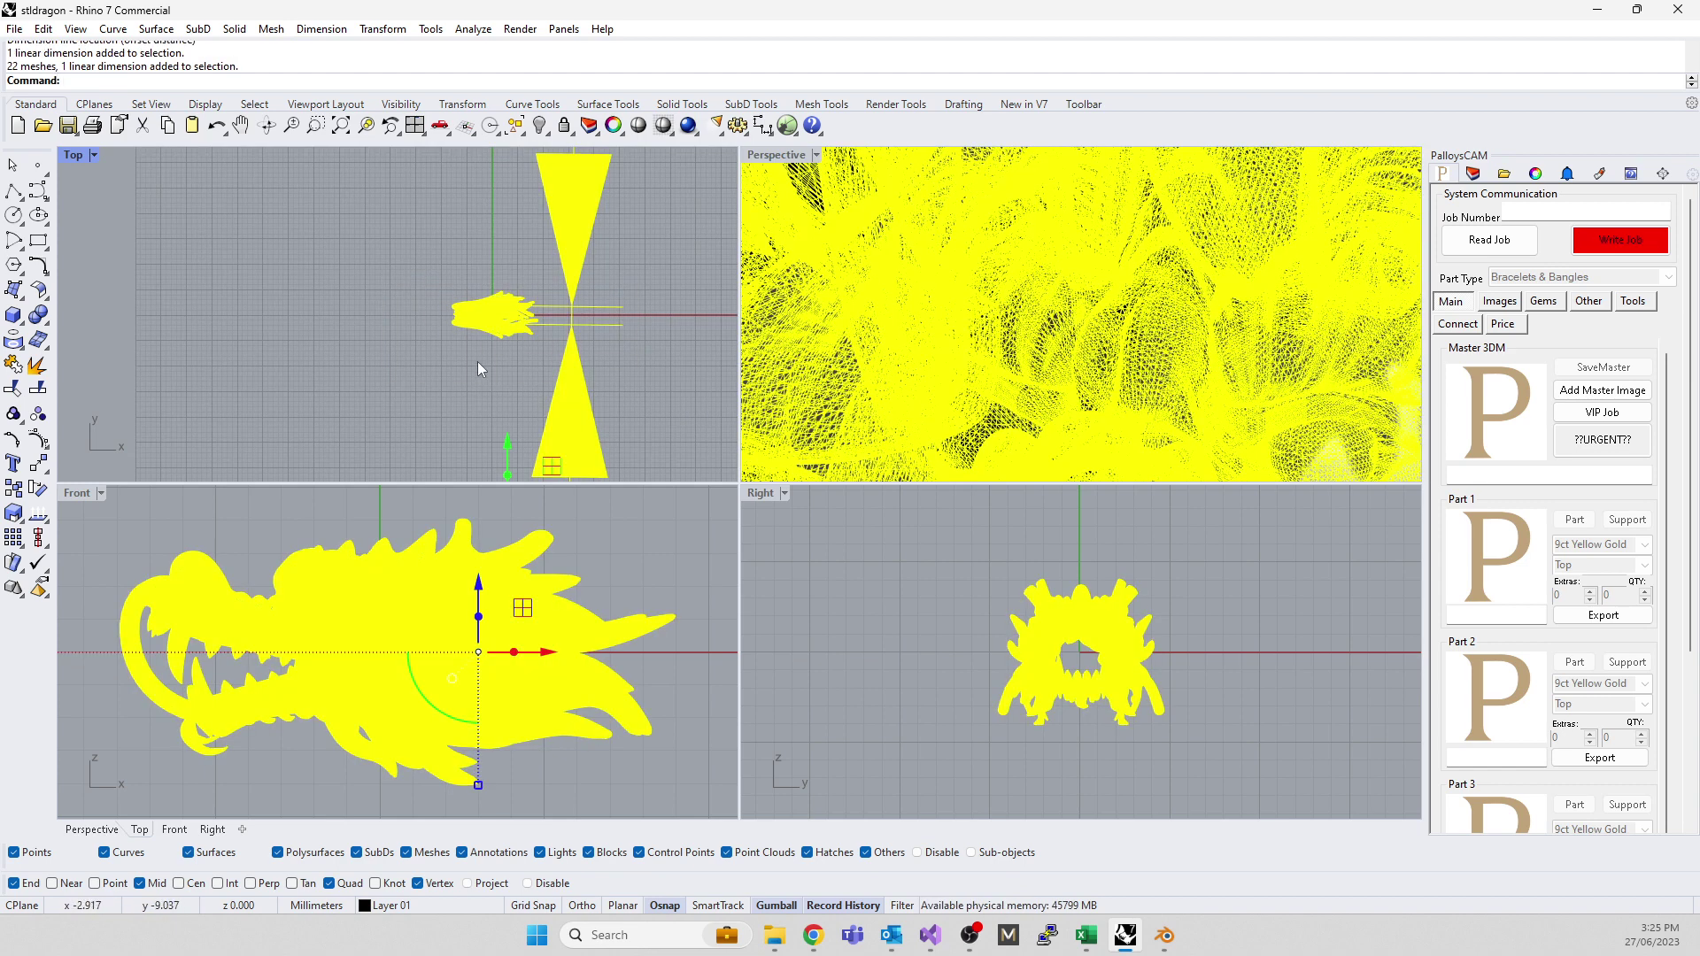
text(Scale)
key(Return)
text(0)
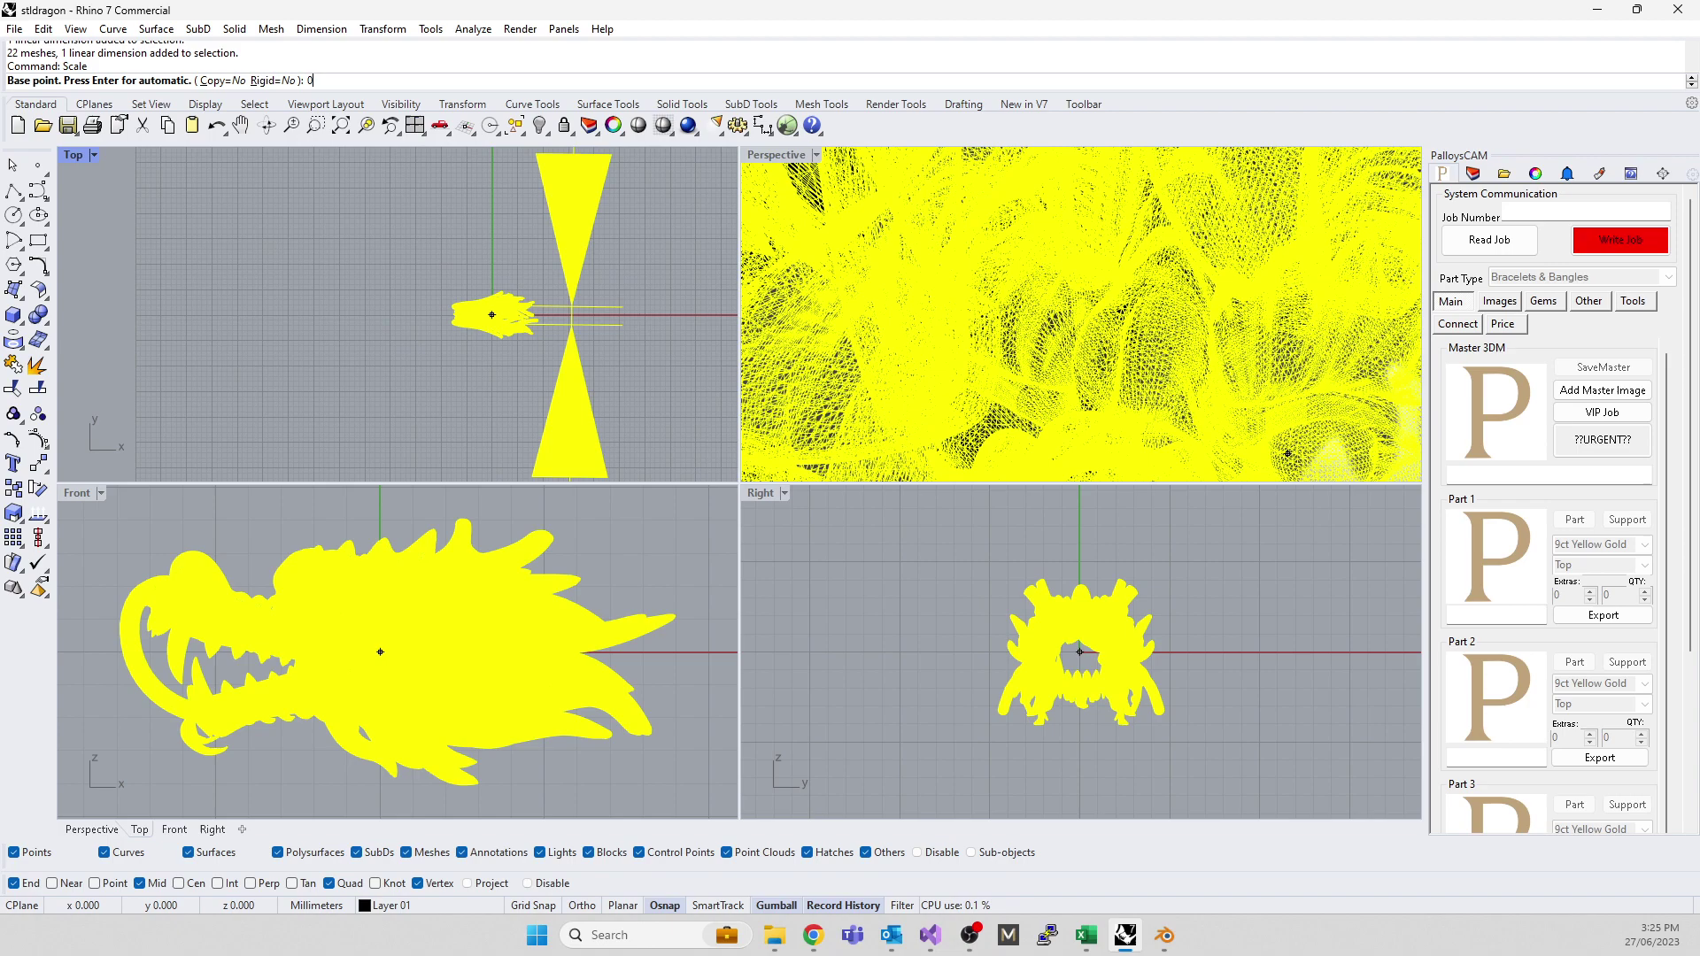
key(Return)
click(413, 360)
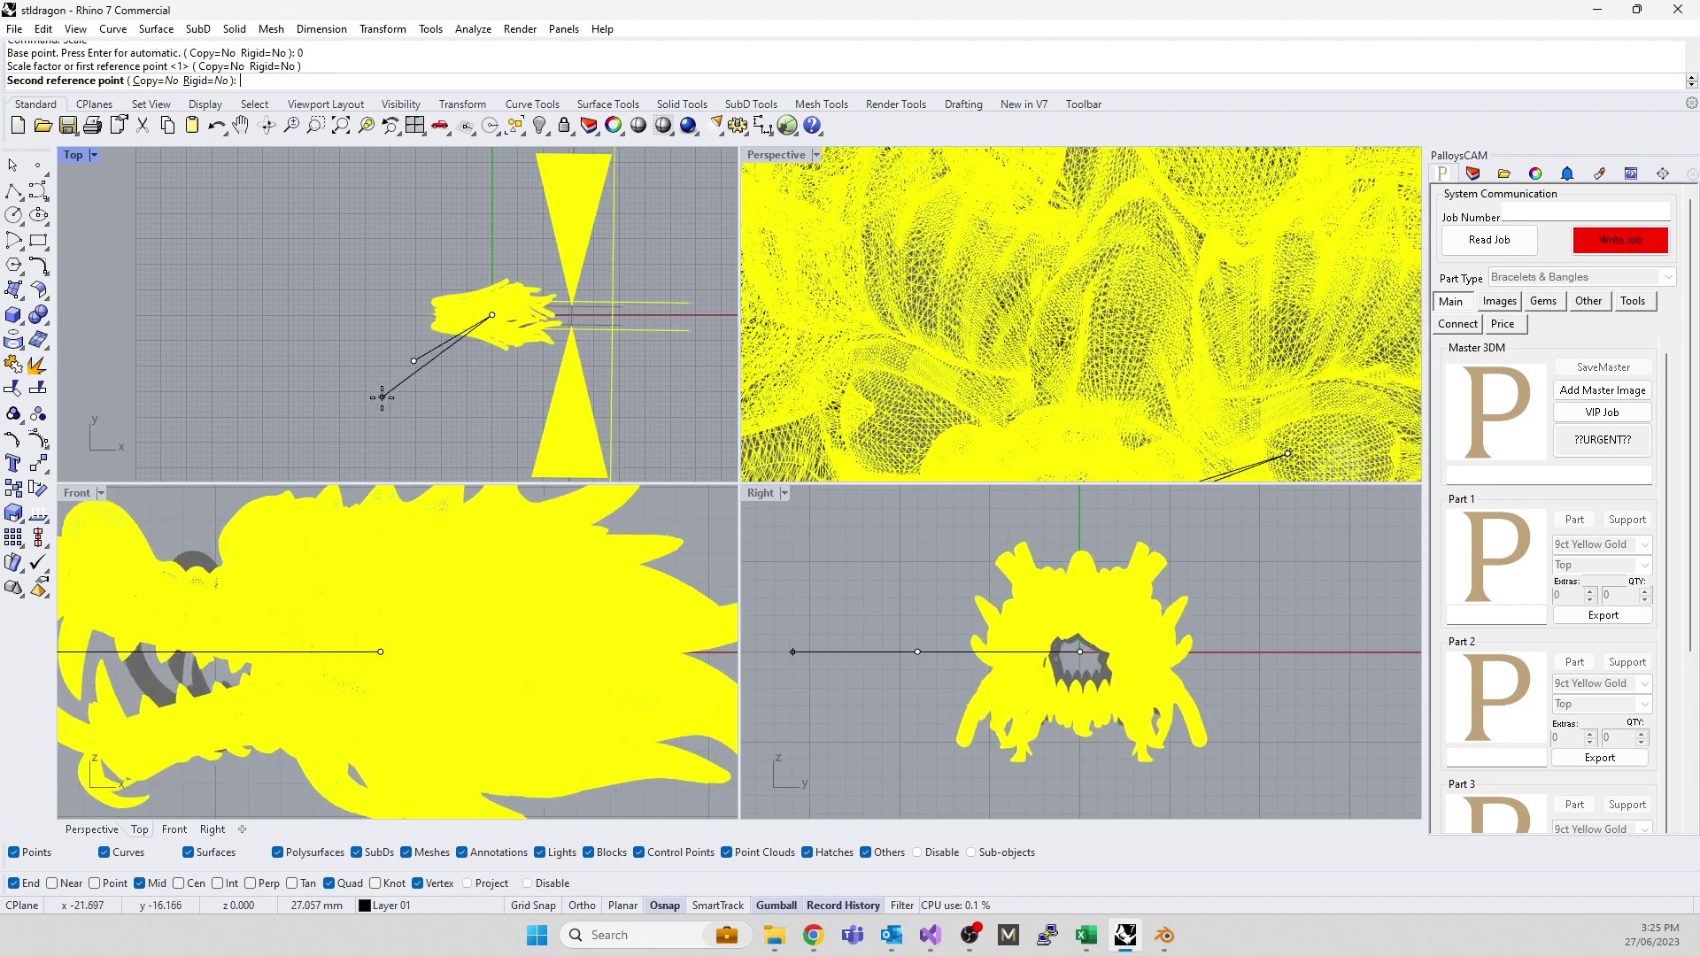
click(360, 418)
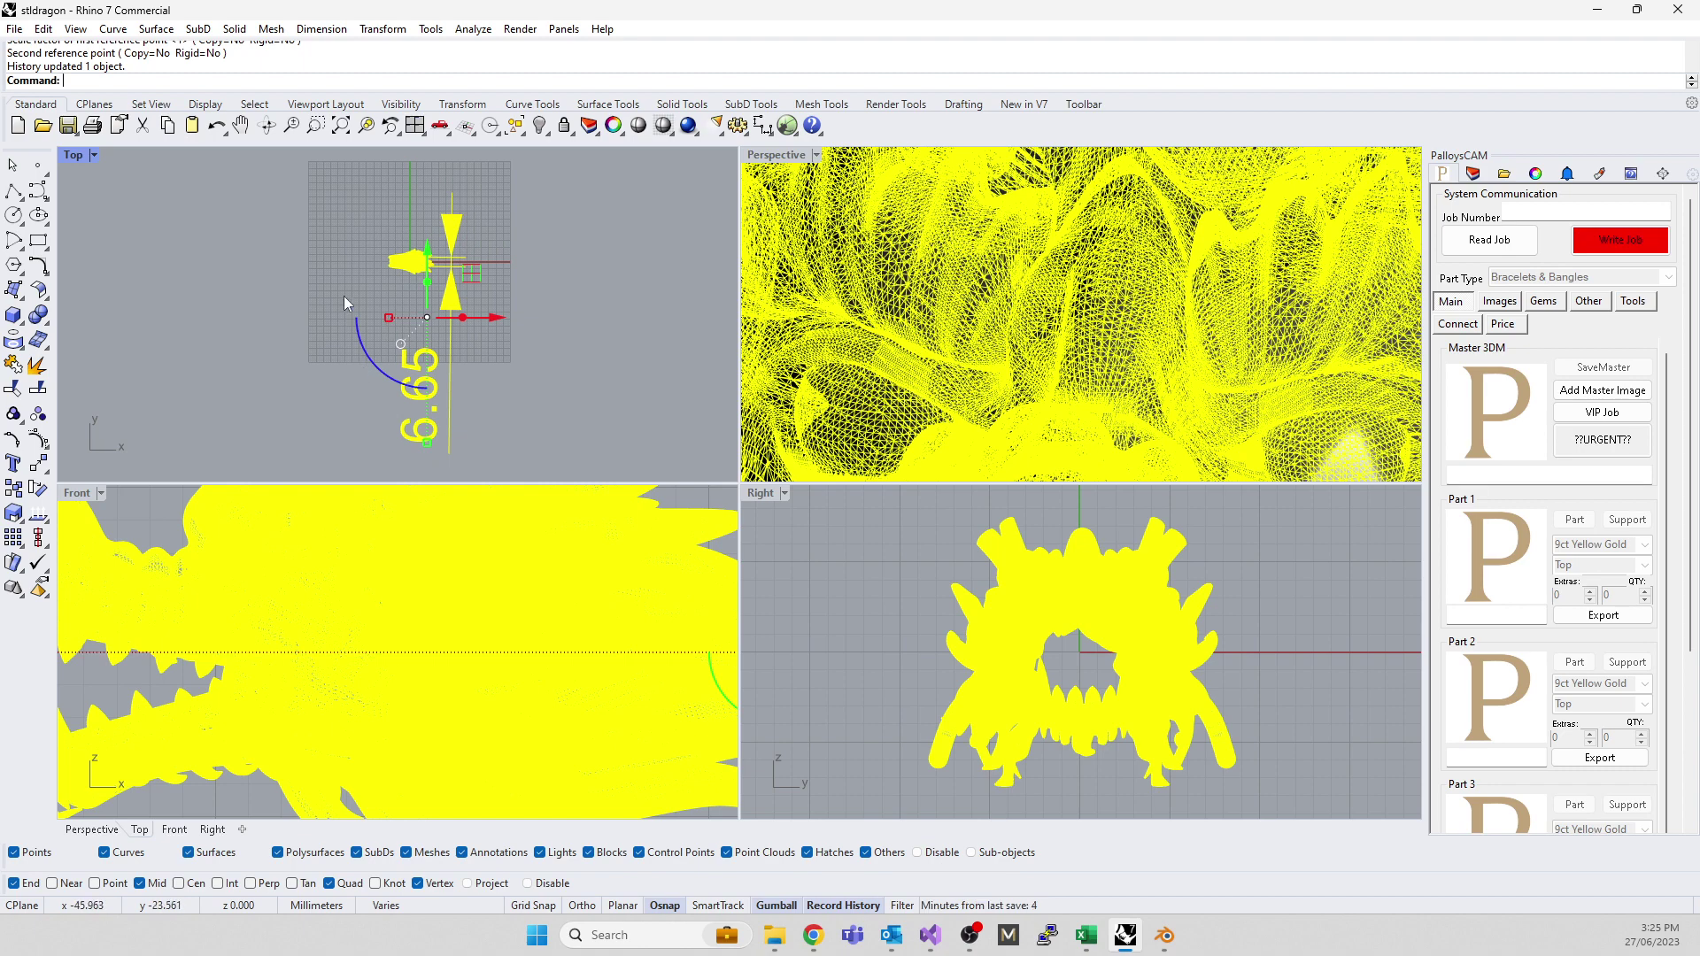
- Repeat Scale about the origin so the dimension reads 7.53, then deselect
key(Return)
text(0)
key(Return)
click(188, 361)
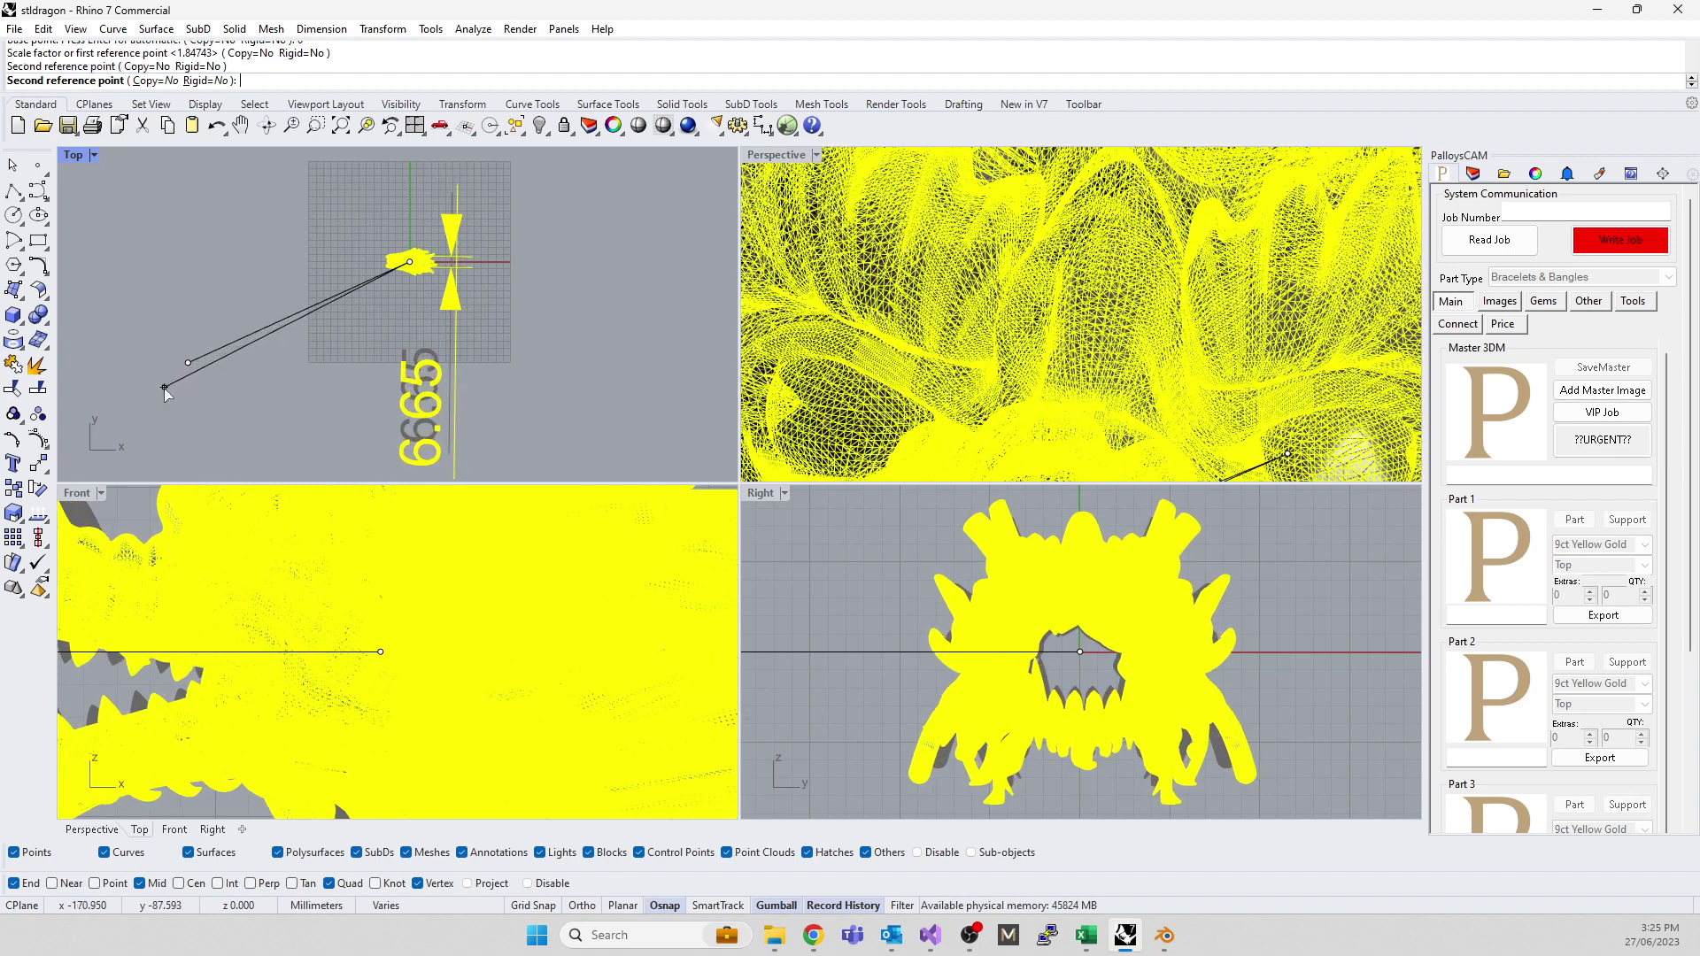
click(165, 389)
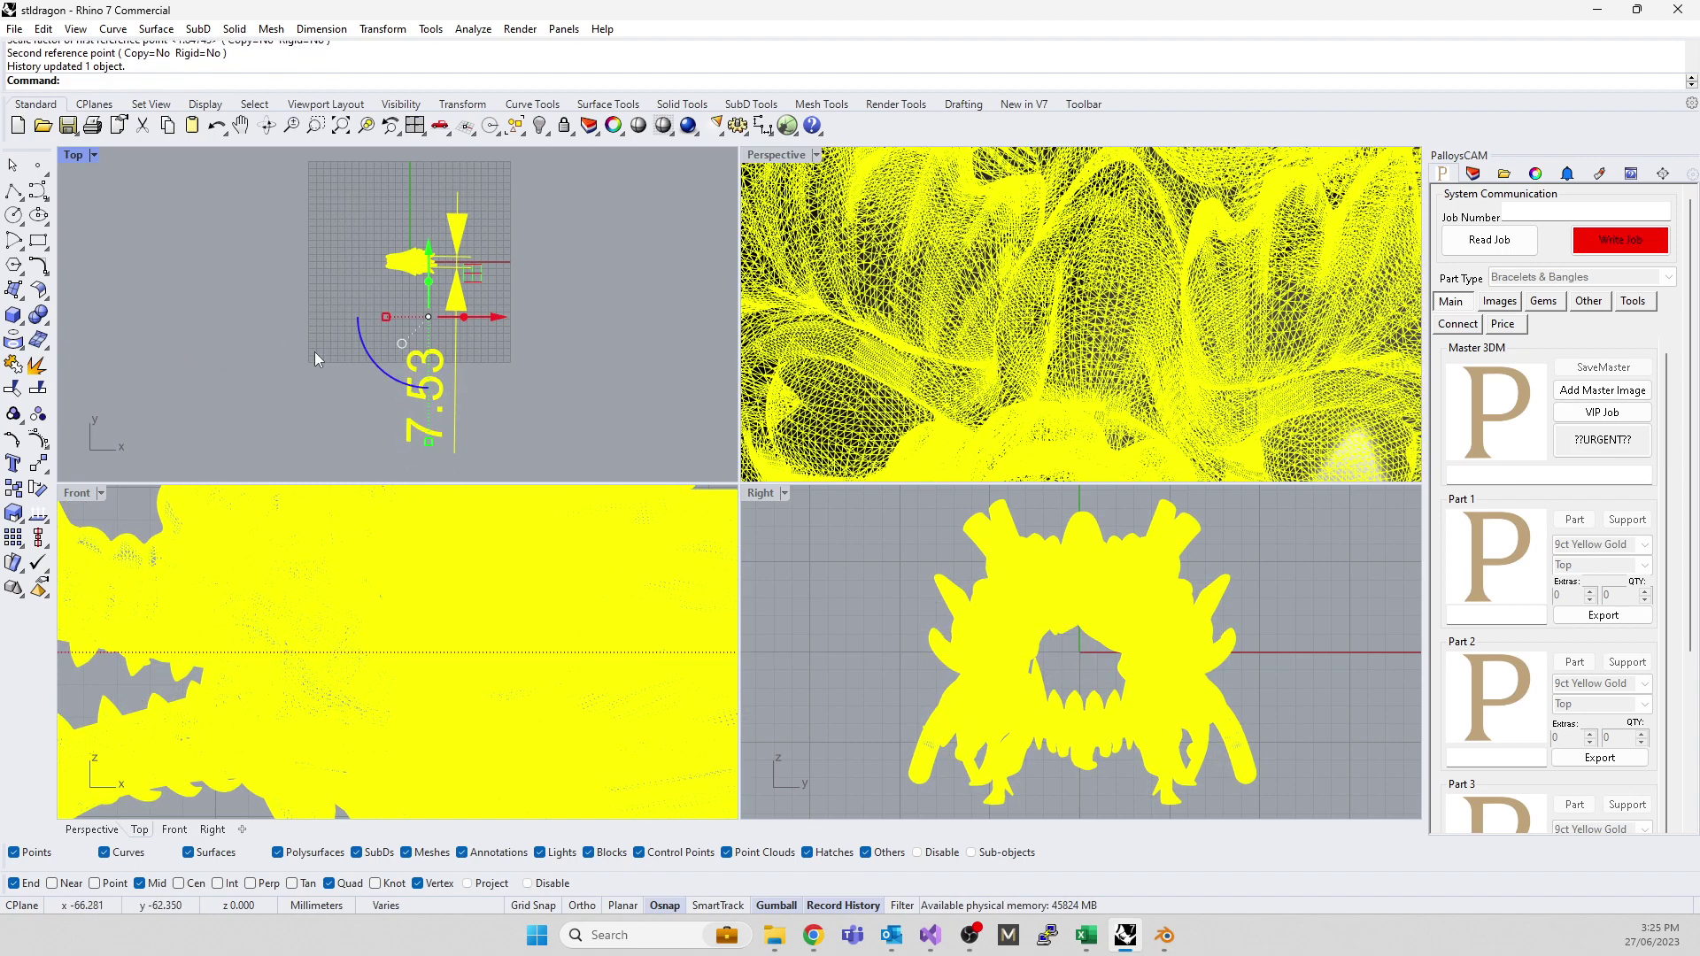
key(Escape)
scroll(1028, 358, down, 5)
right_drag(1027, 358, 858, 363)
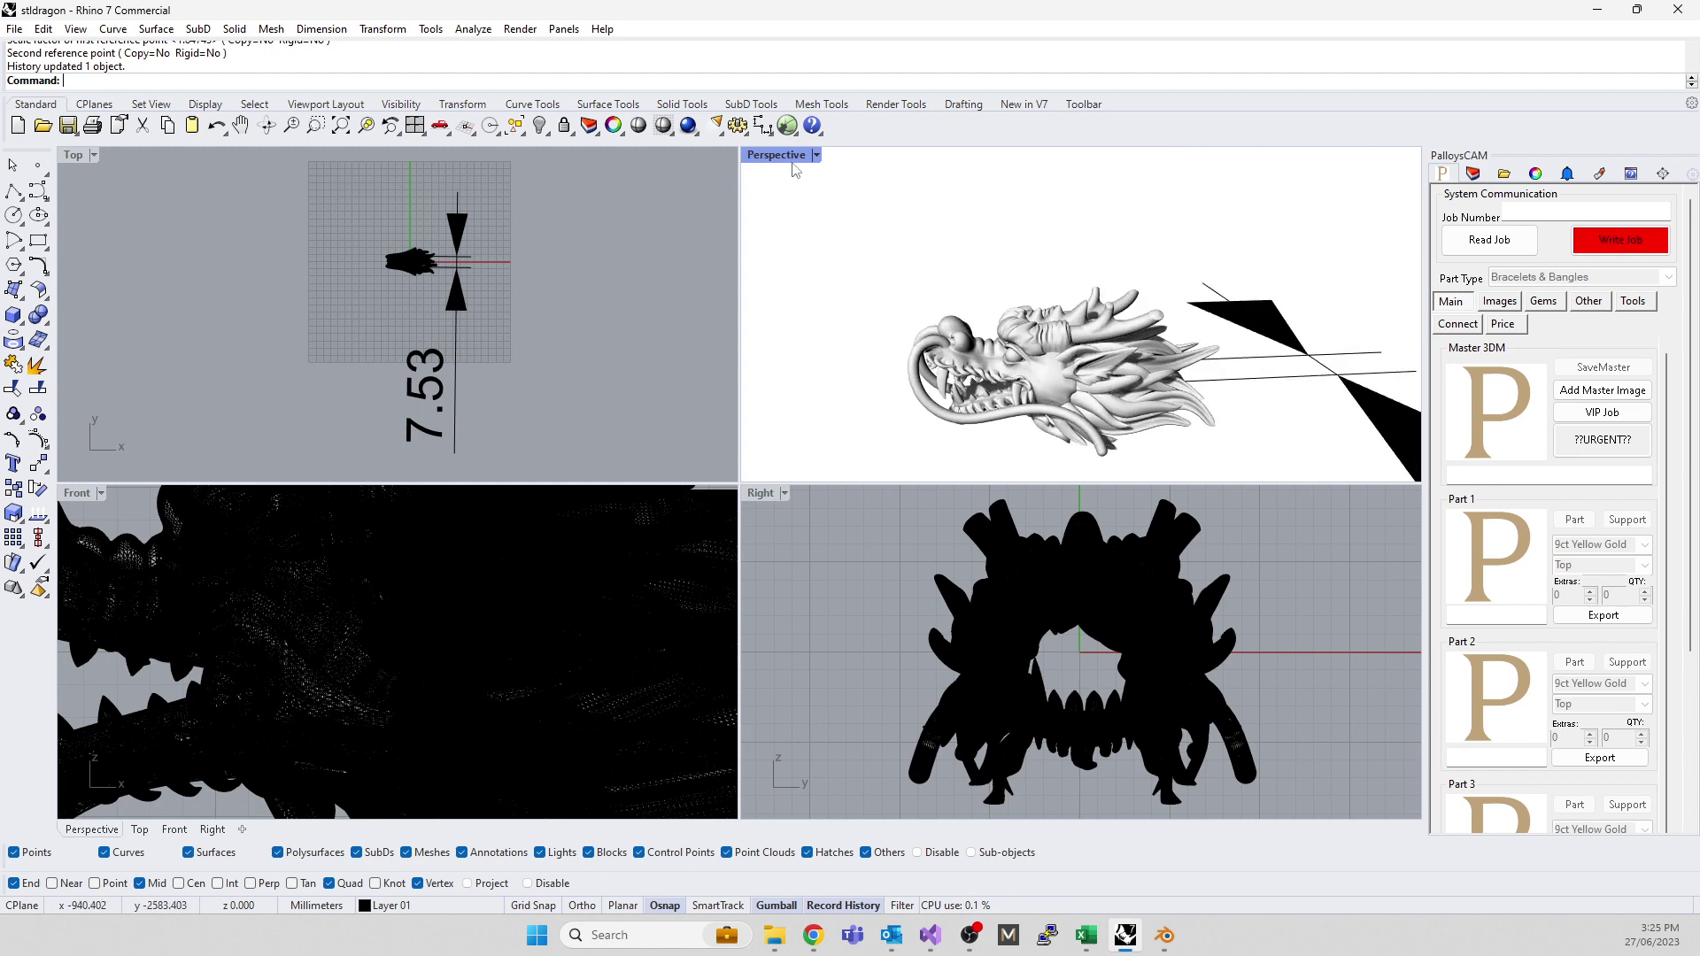
- Delete the 7.53 dimension from the Top viewport
click(453, 233)
click(456, 237)
key(Delete)
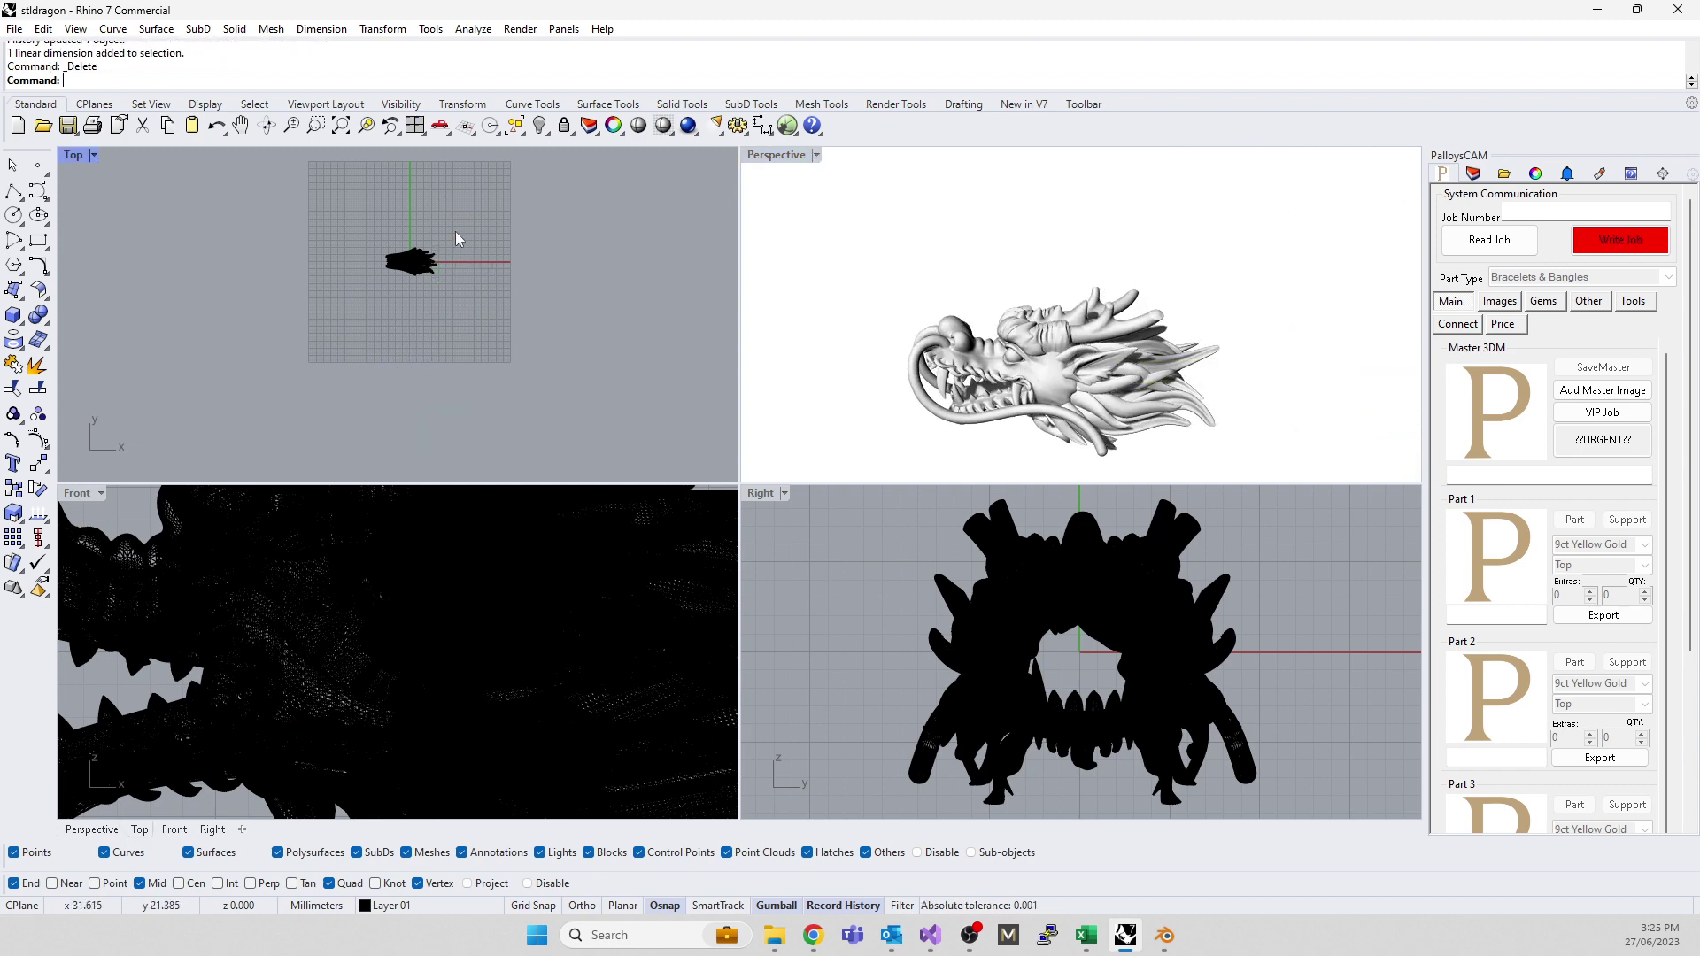
scroll(1038, 368, up, 8)
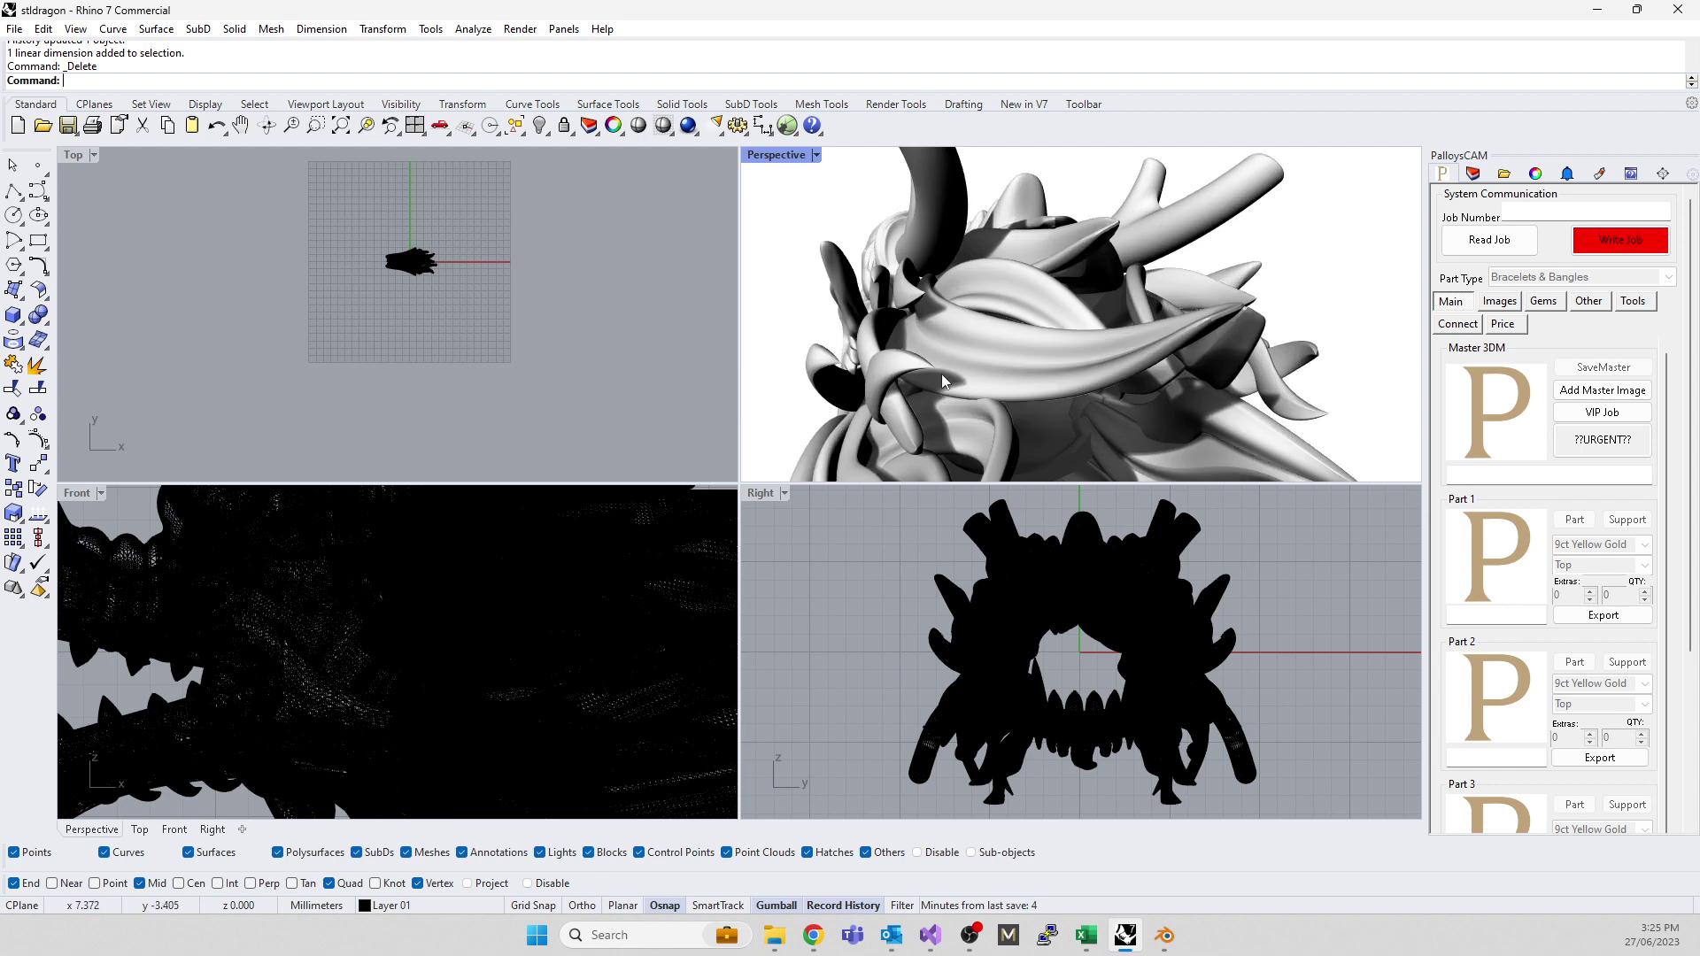
- Orbit and zoom the Perspective view to inspect the dragon head's mesh and fangs
right_drag(902, 337, 1125, 330)
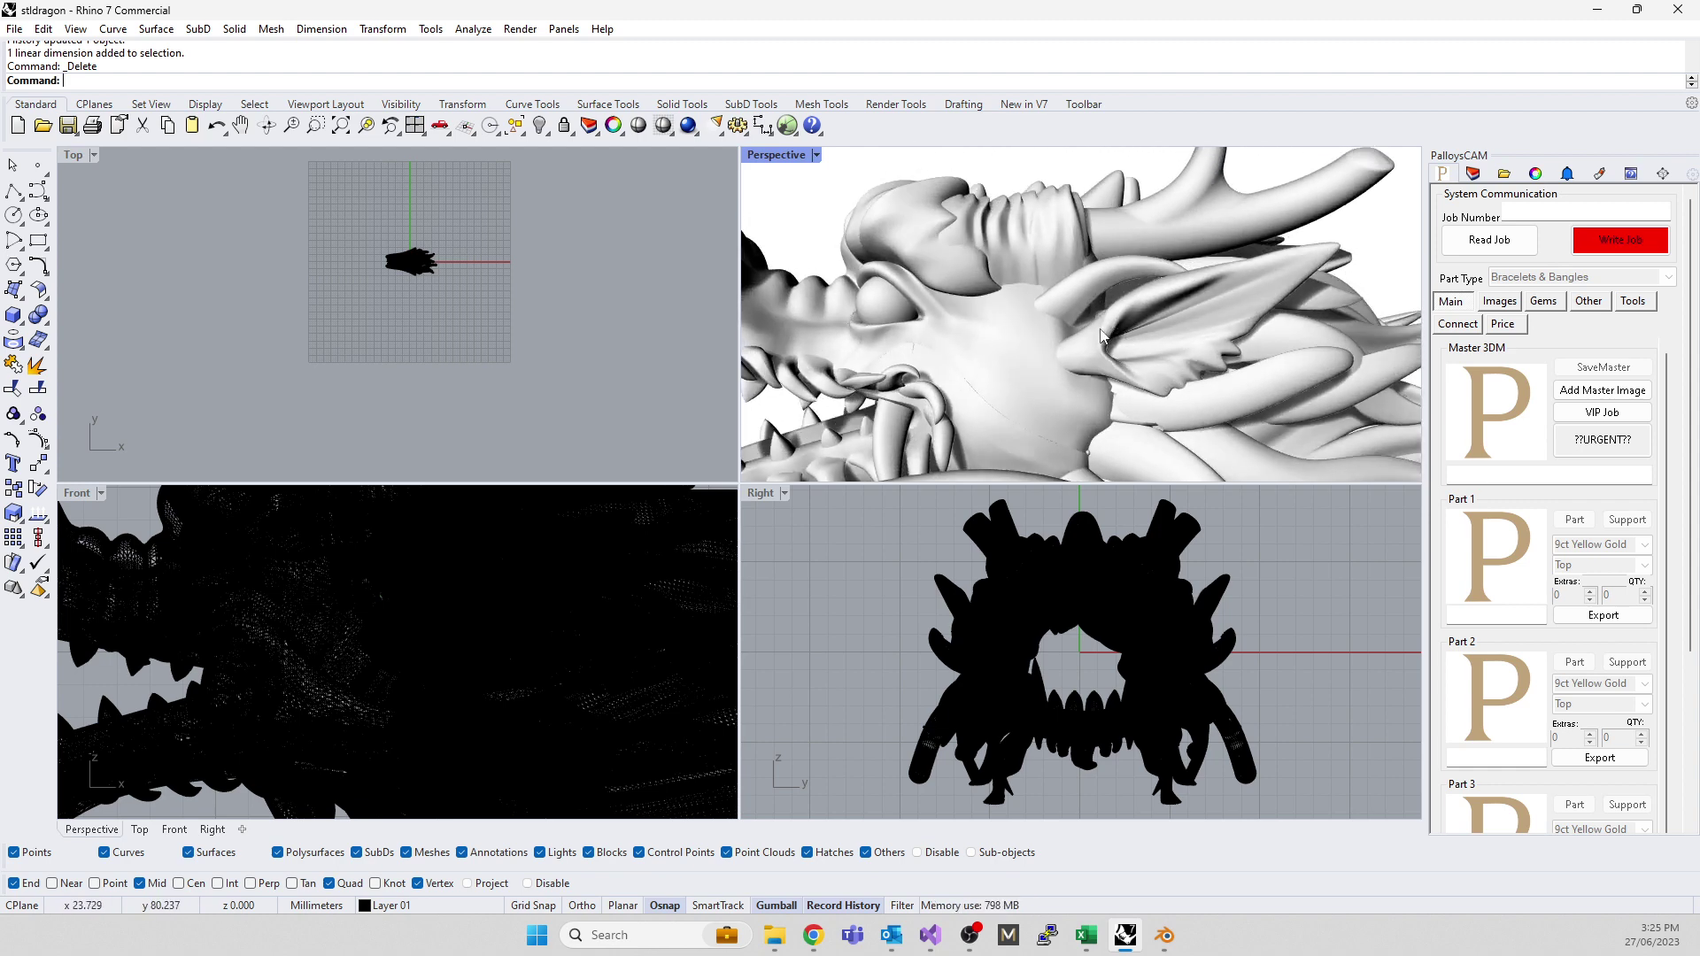
scroll(1004, 360, down, 5)
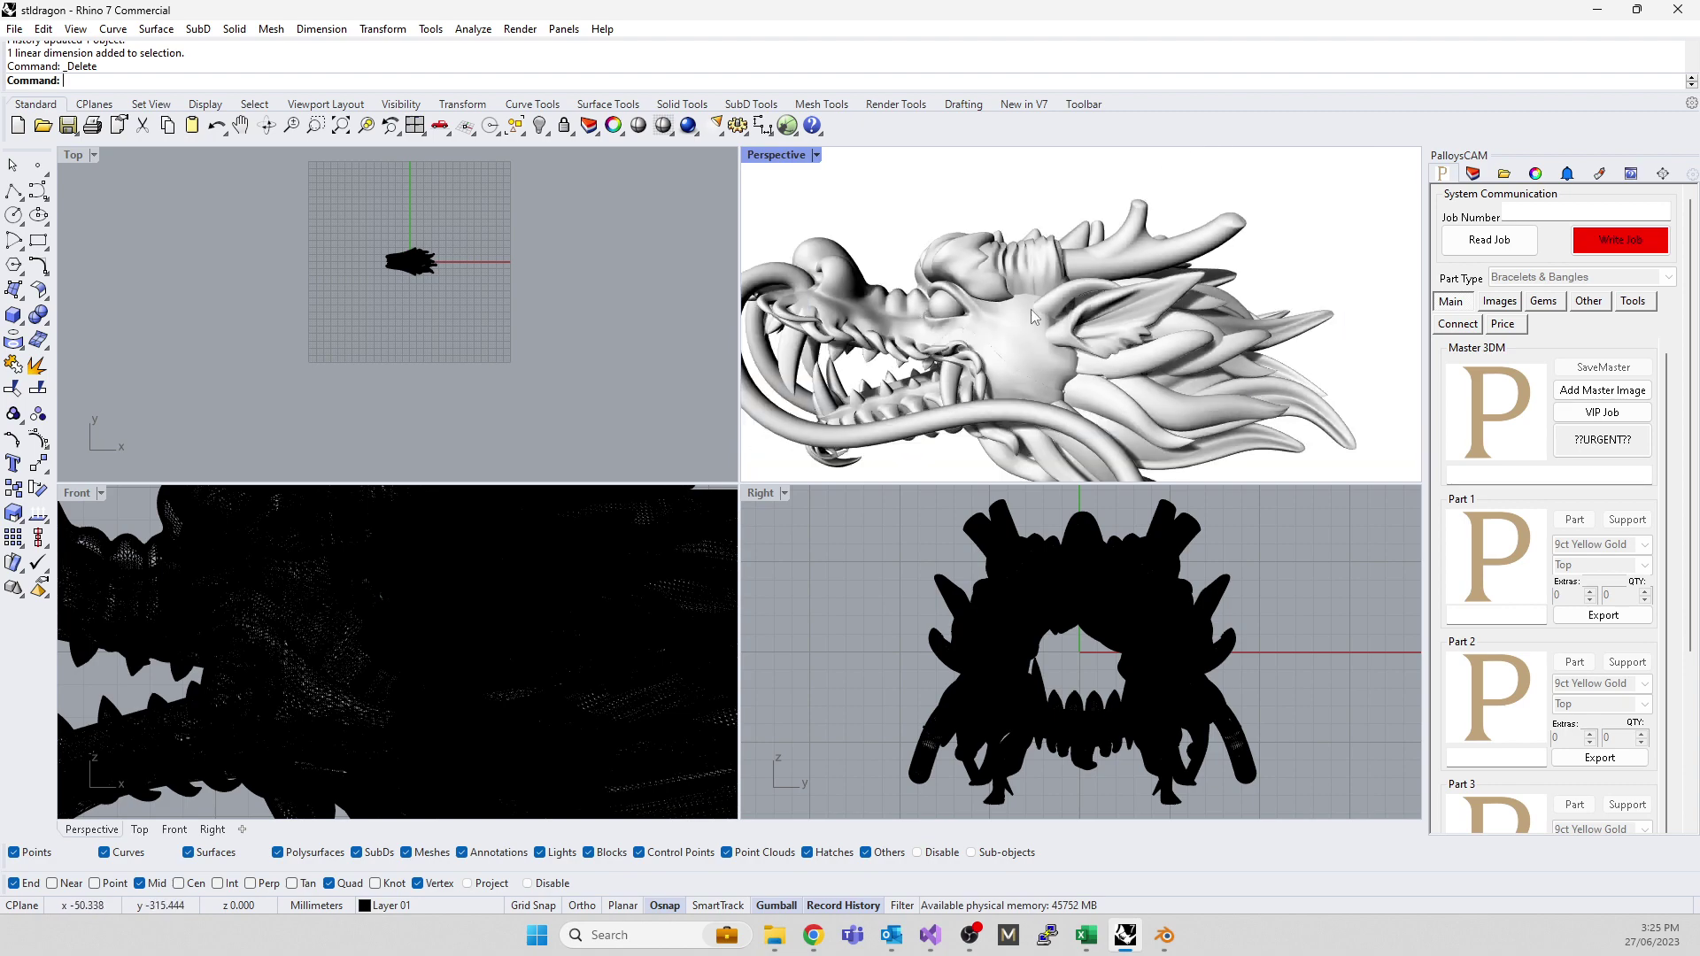
right_drag(1004, 360, 1118, 420)
scroll(1119, 419, up, 8)
click(1069, 332)
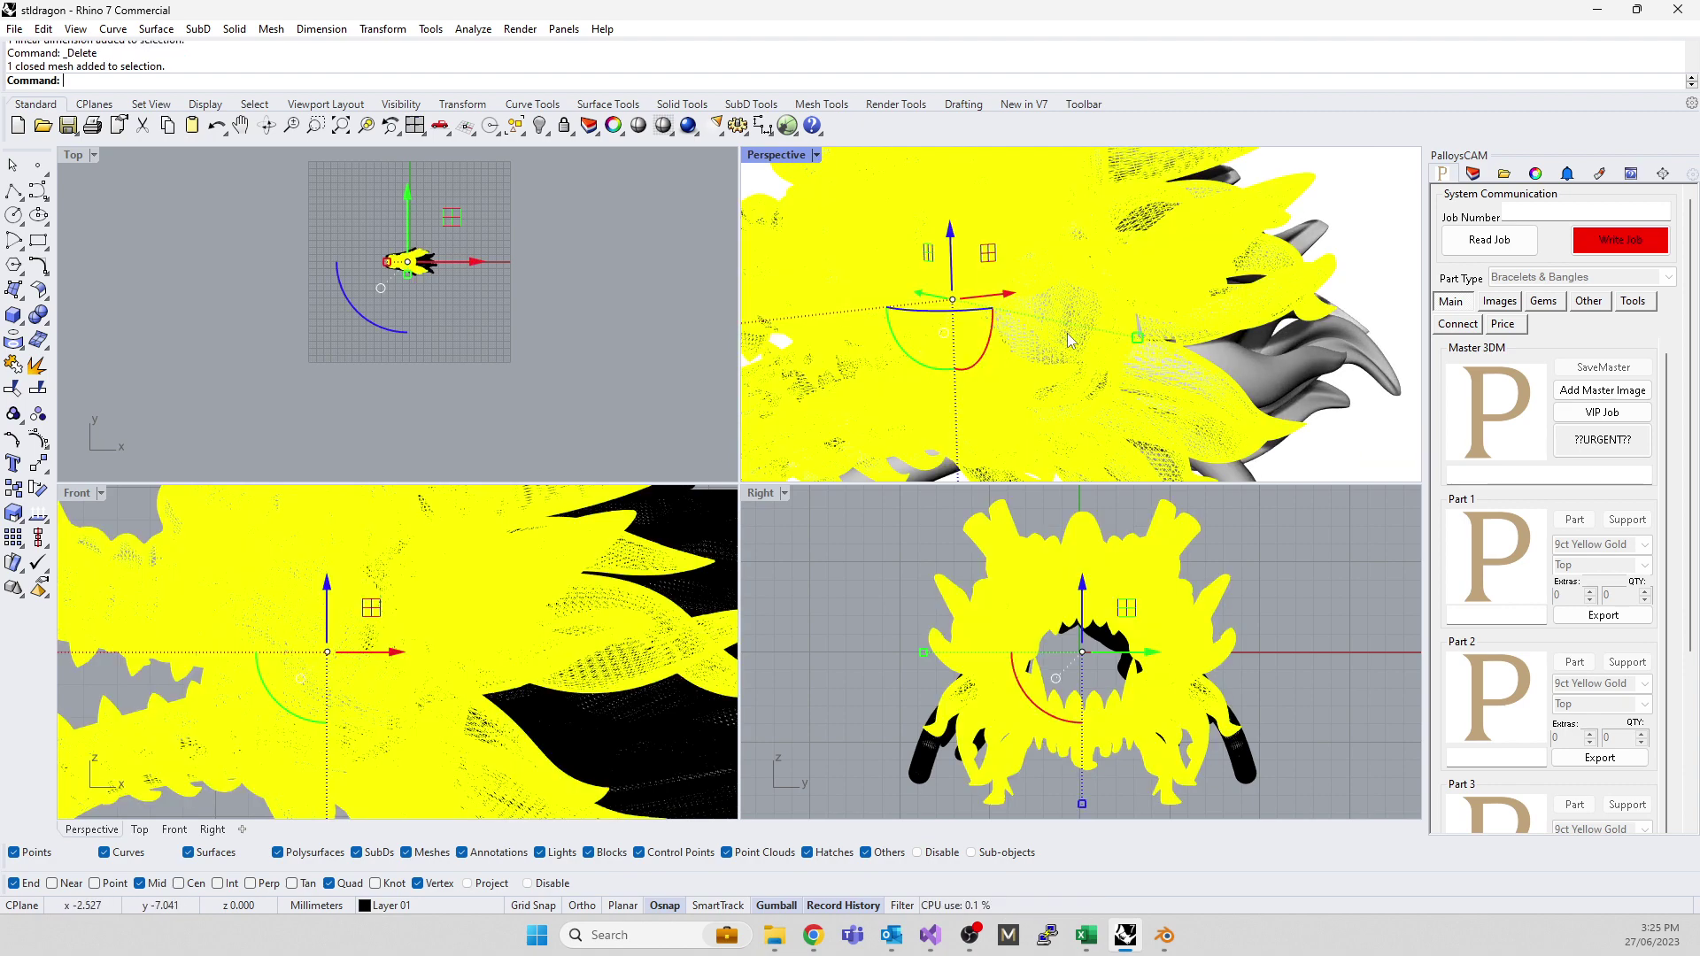
click(607, 363)
scroll(1182, 369, up, 12)
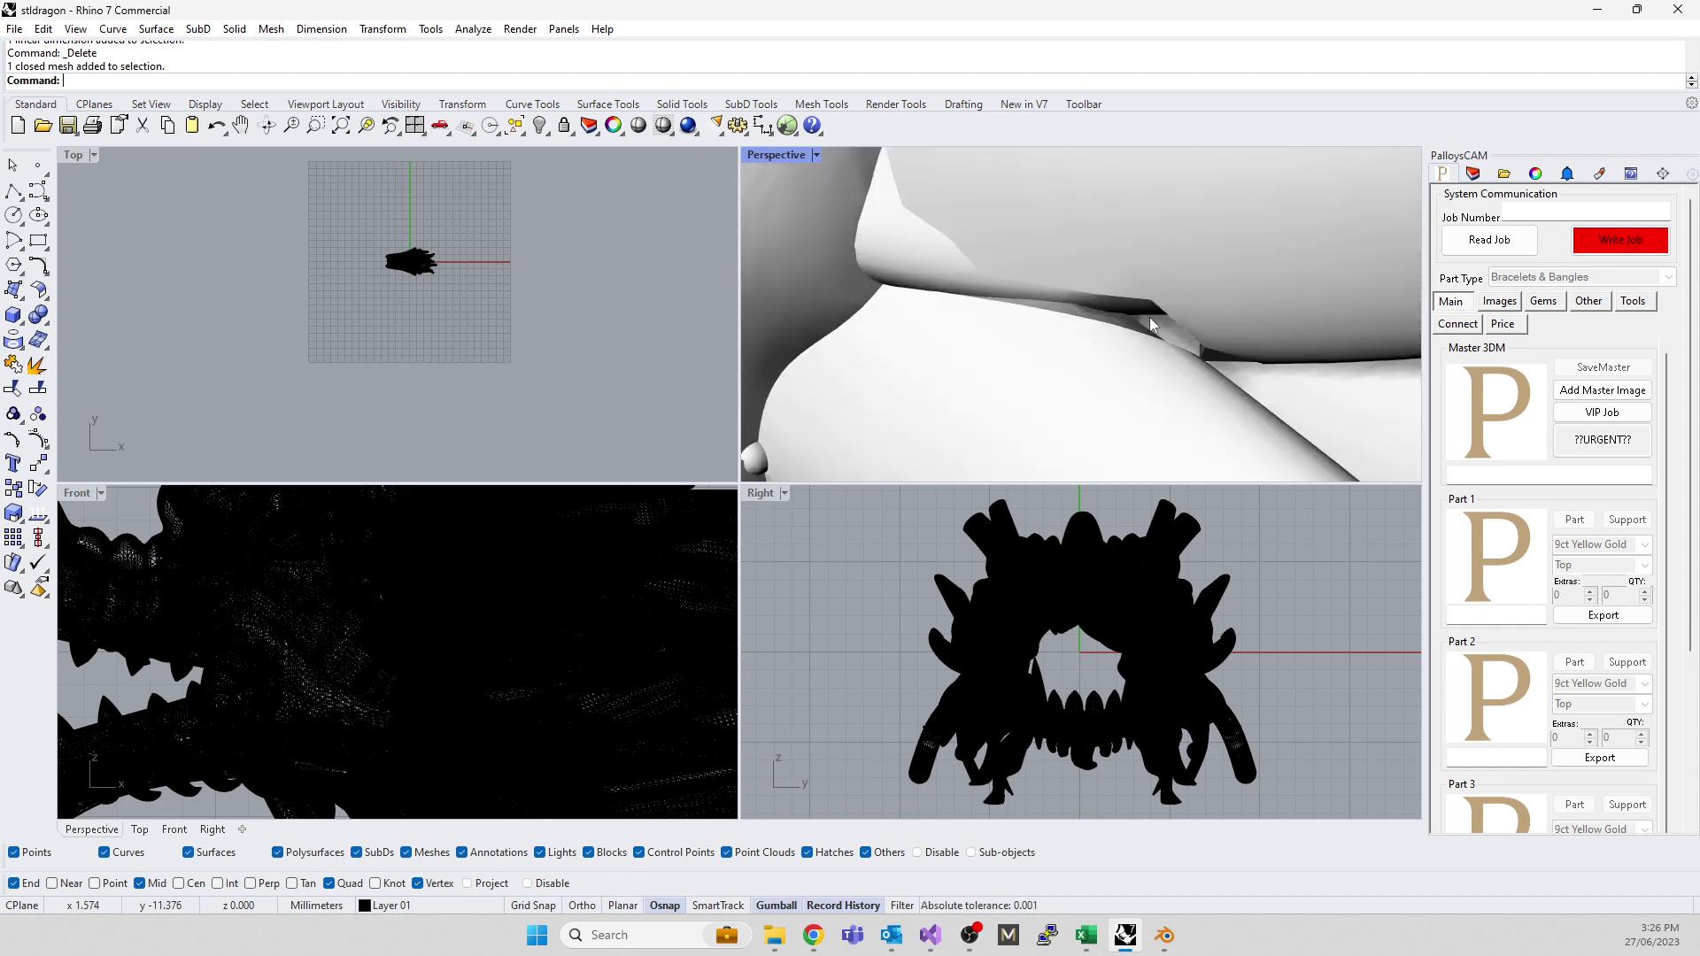
scroll(978, 345, down, 6)
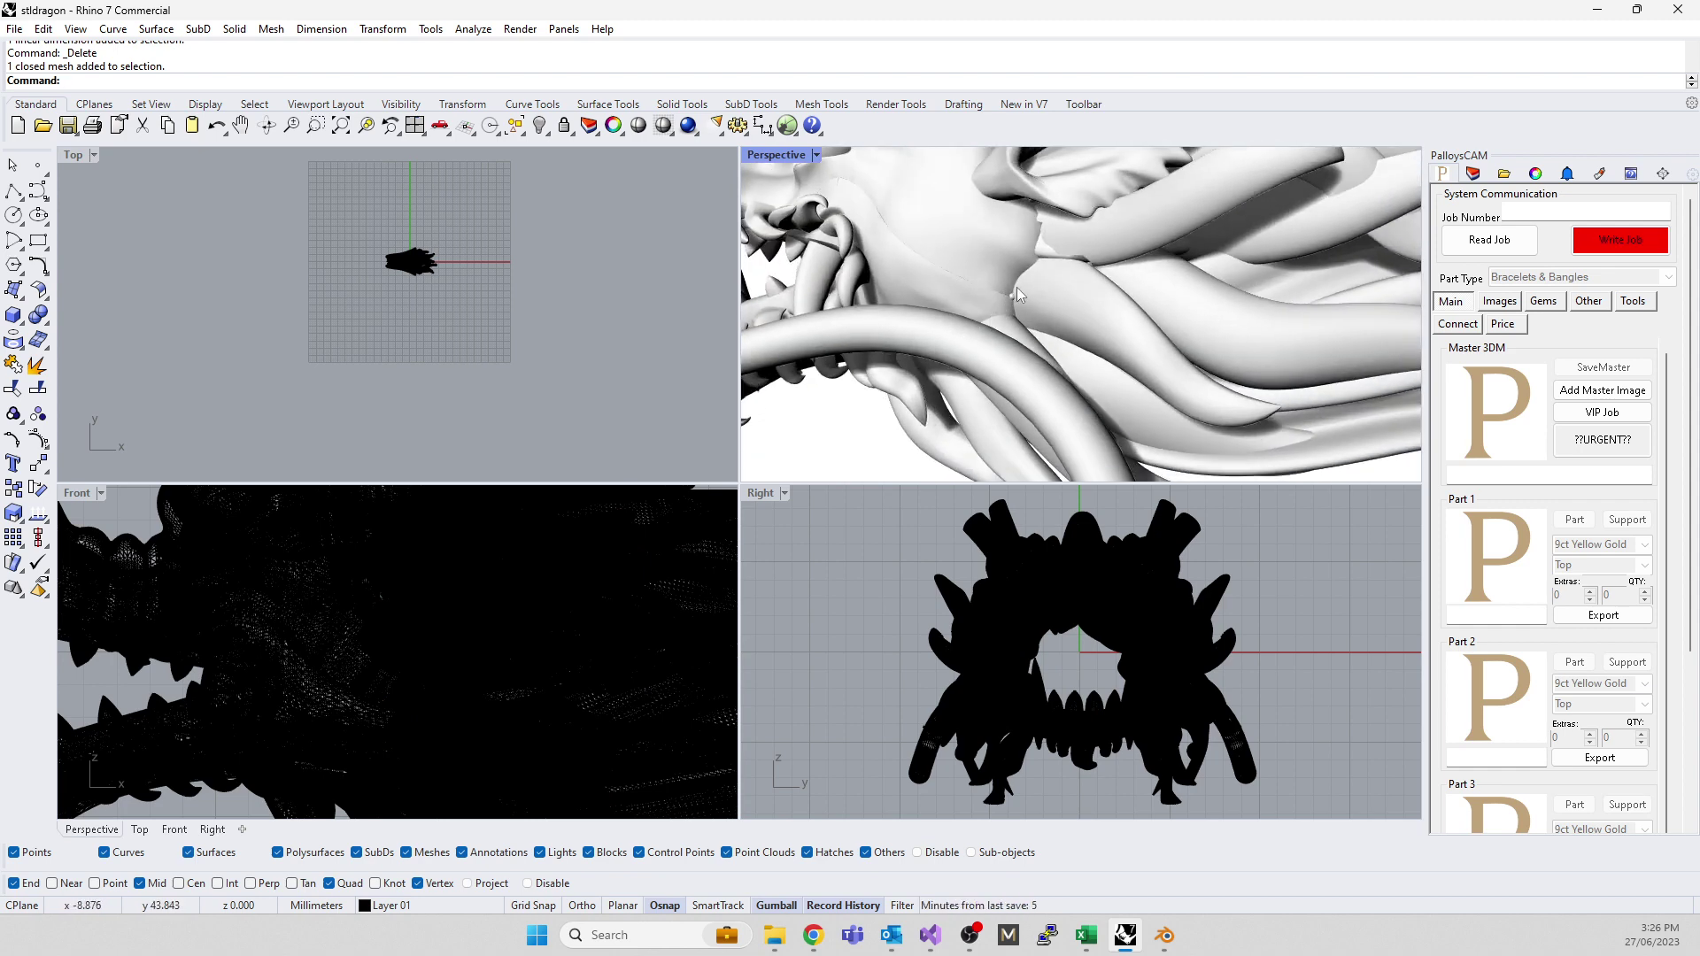
scroll(1017, 287, up, 5)
scroll(1155, 322, down, 4)
right_drag(1155, 322, 1290, 441)
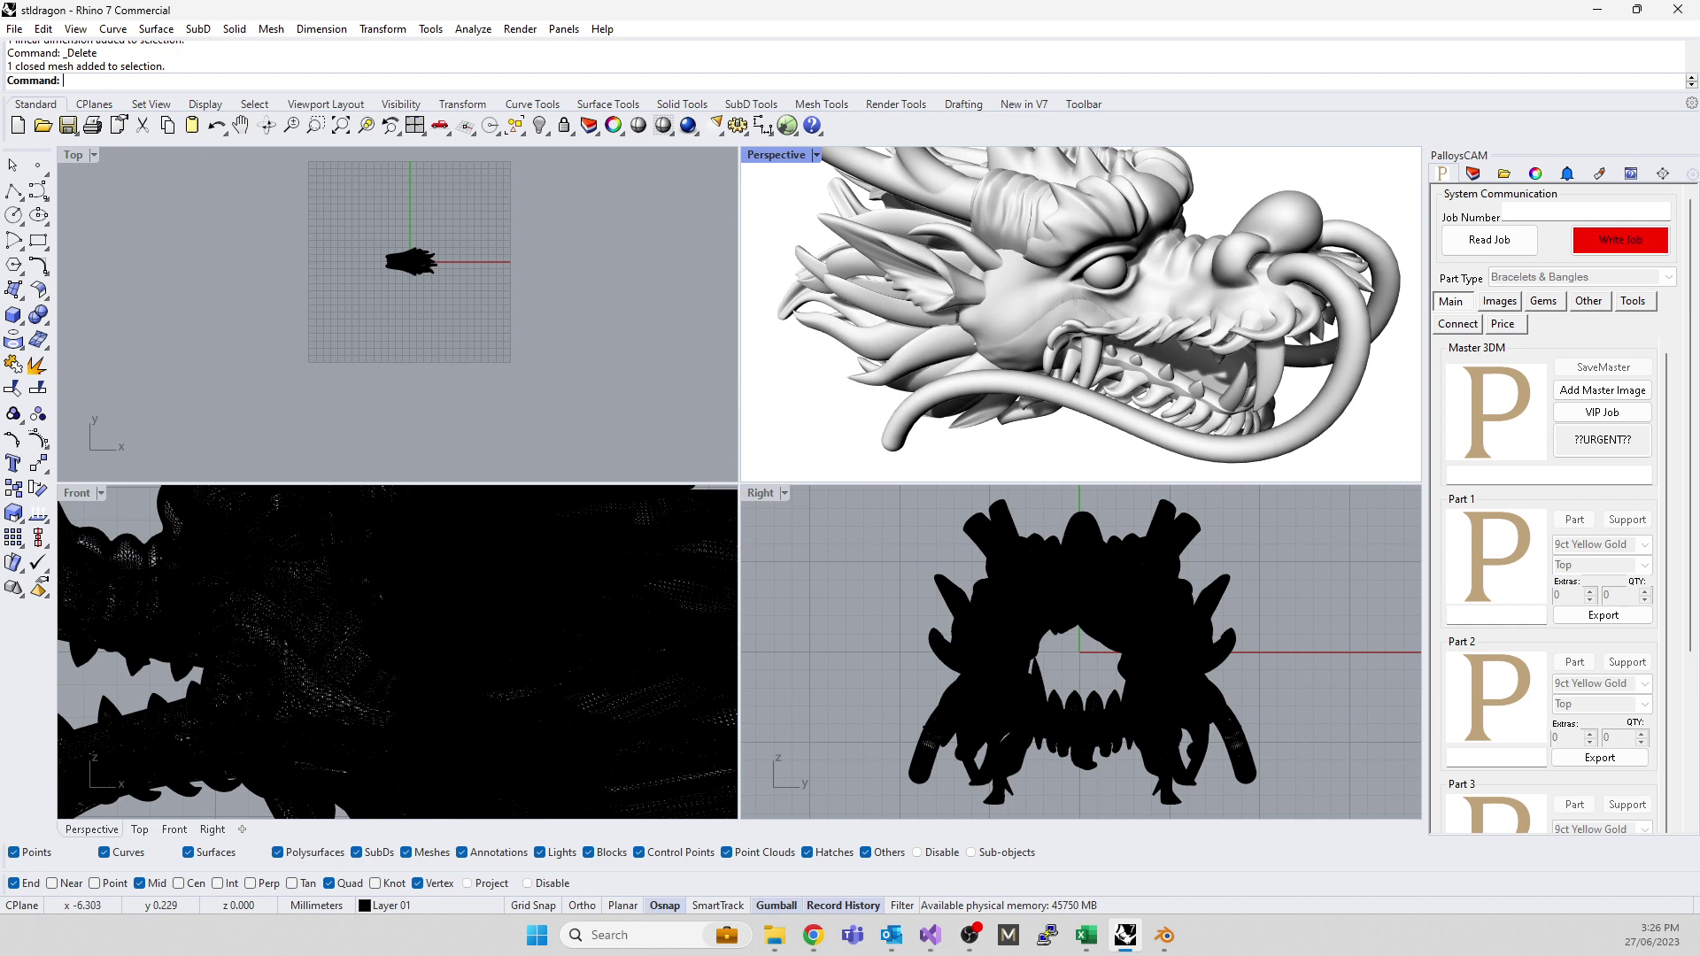
- Window-select the 22 meshes and Export them as STL over Desktop stldragon.stl
drag(340, 219, 492, 324)
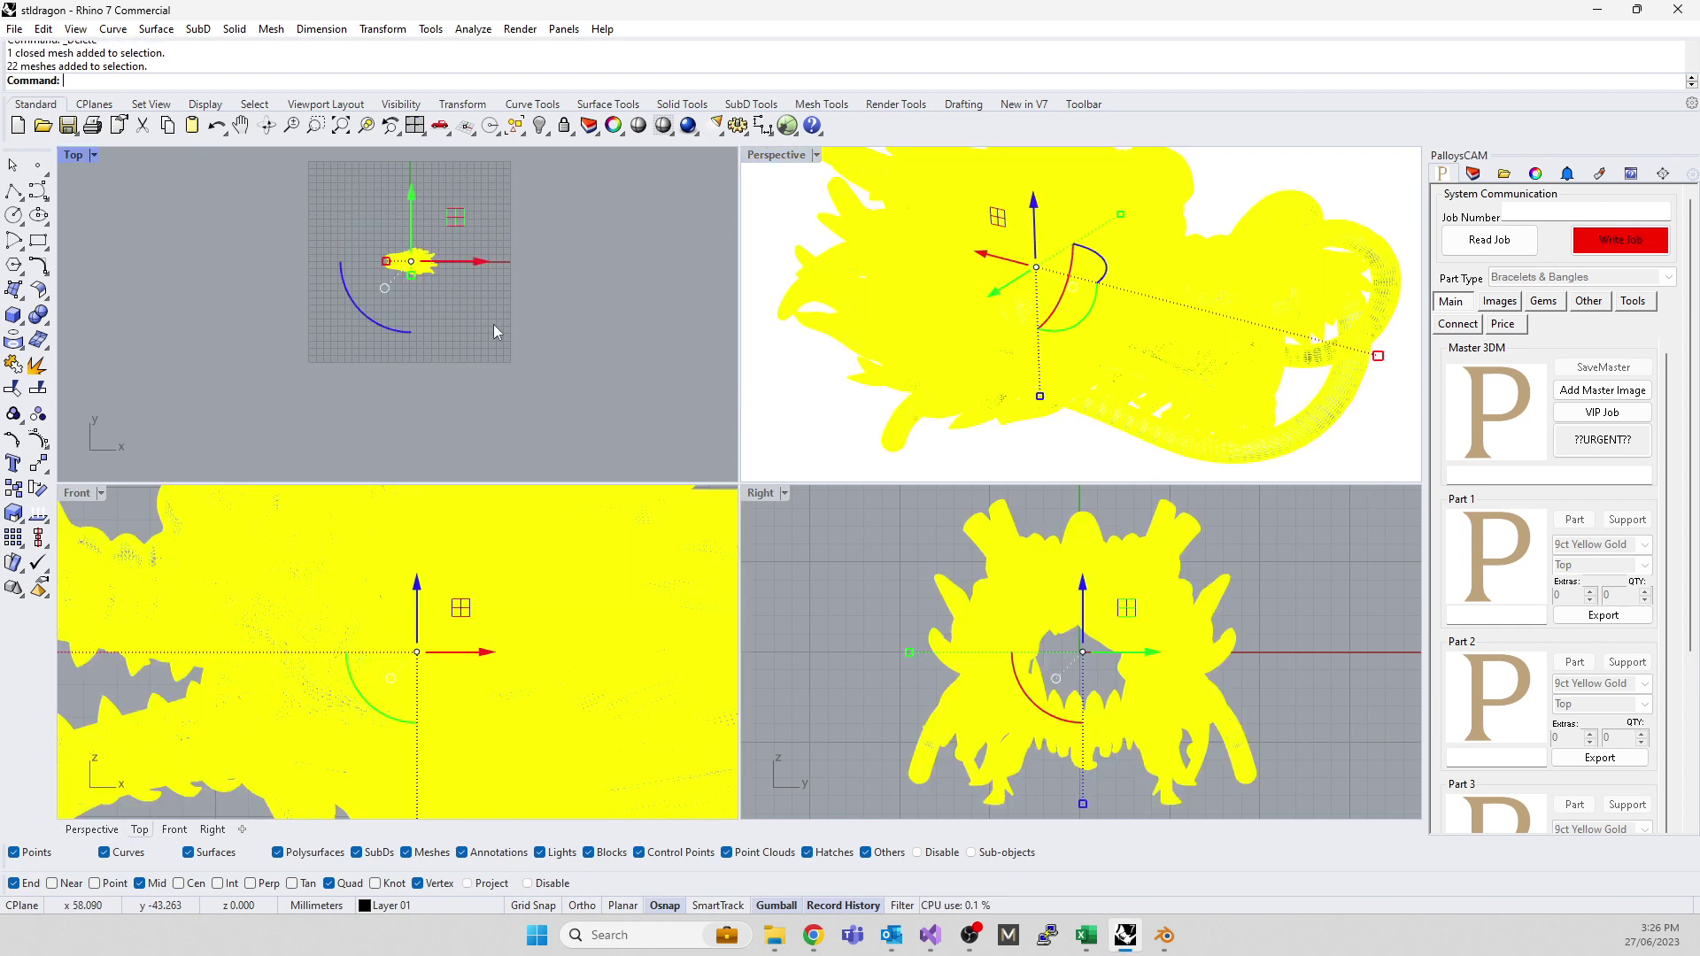
text(export)
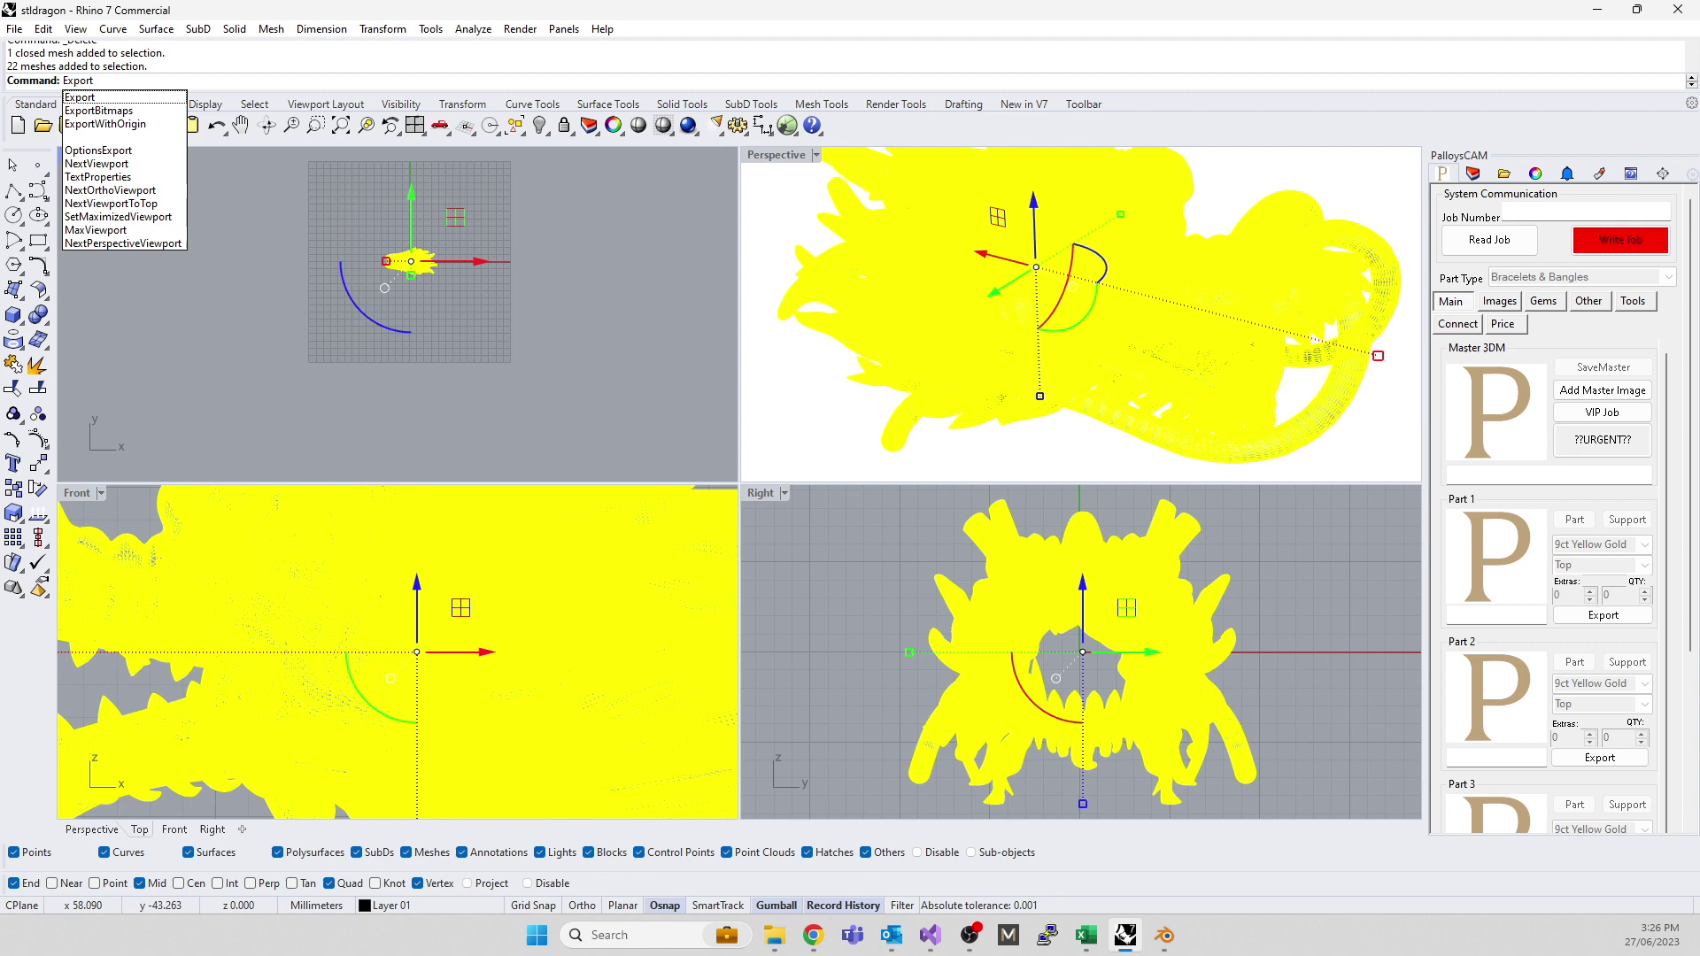
key(Return)
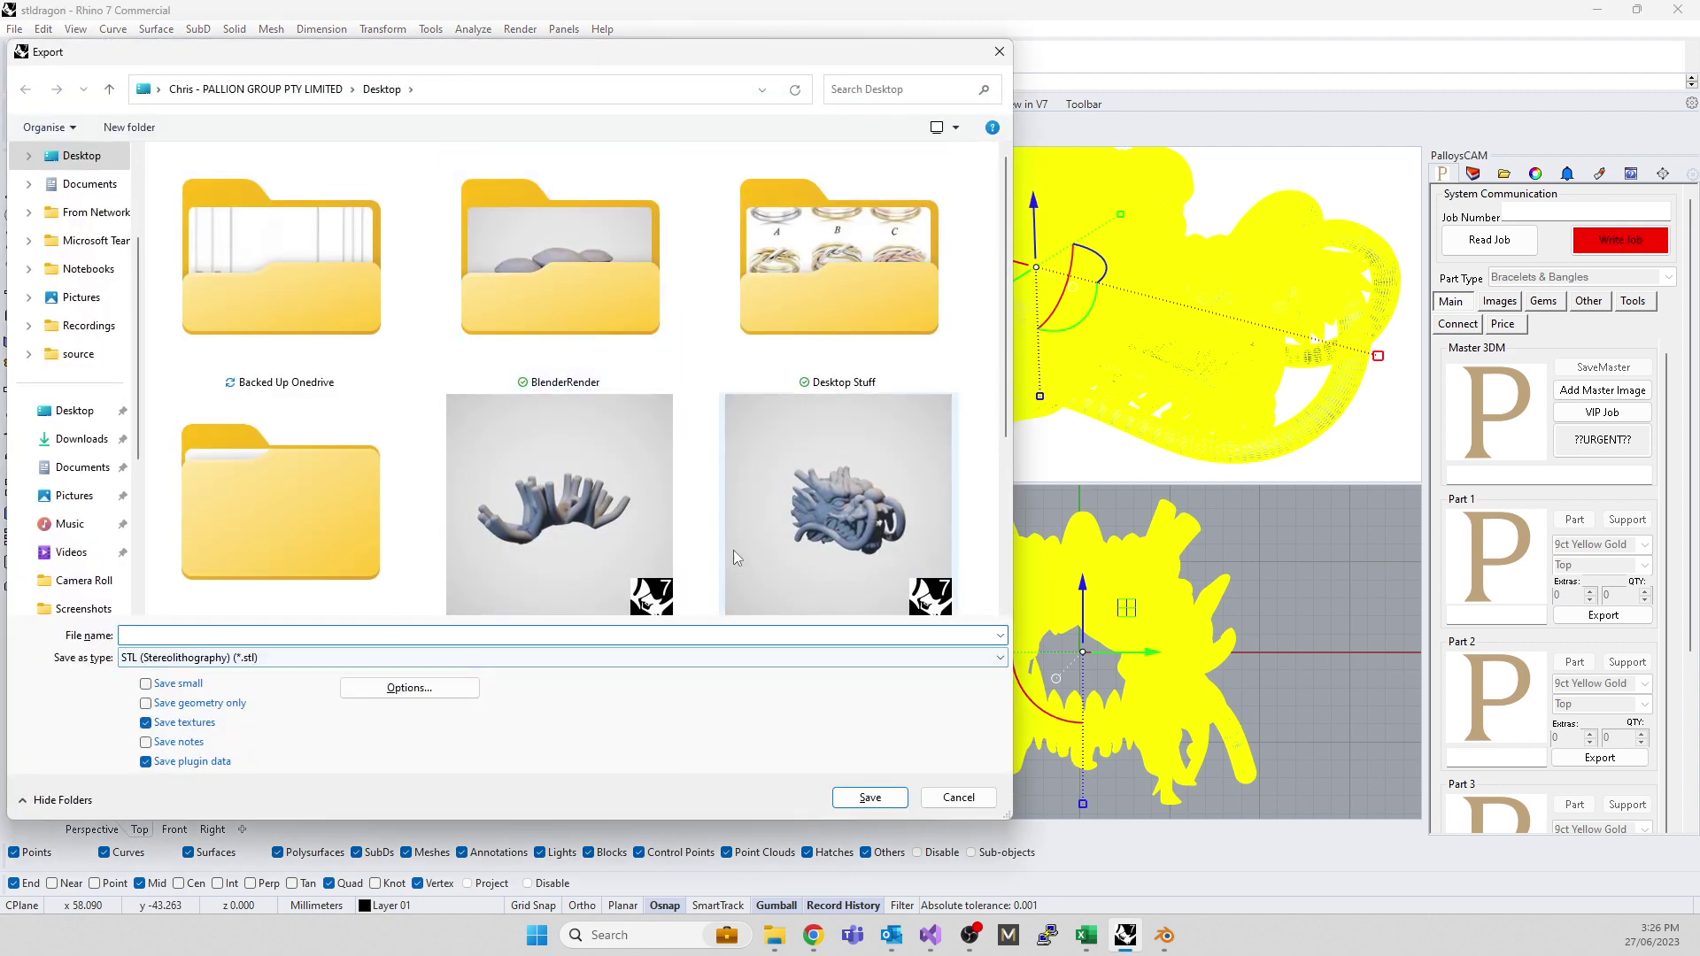
scroll(733, 550, down, 3)
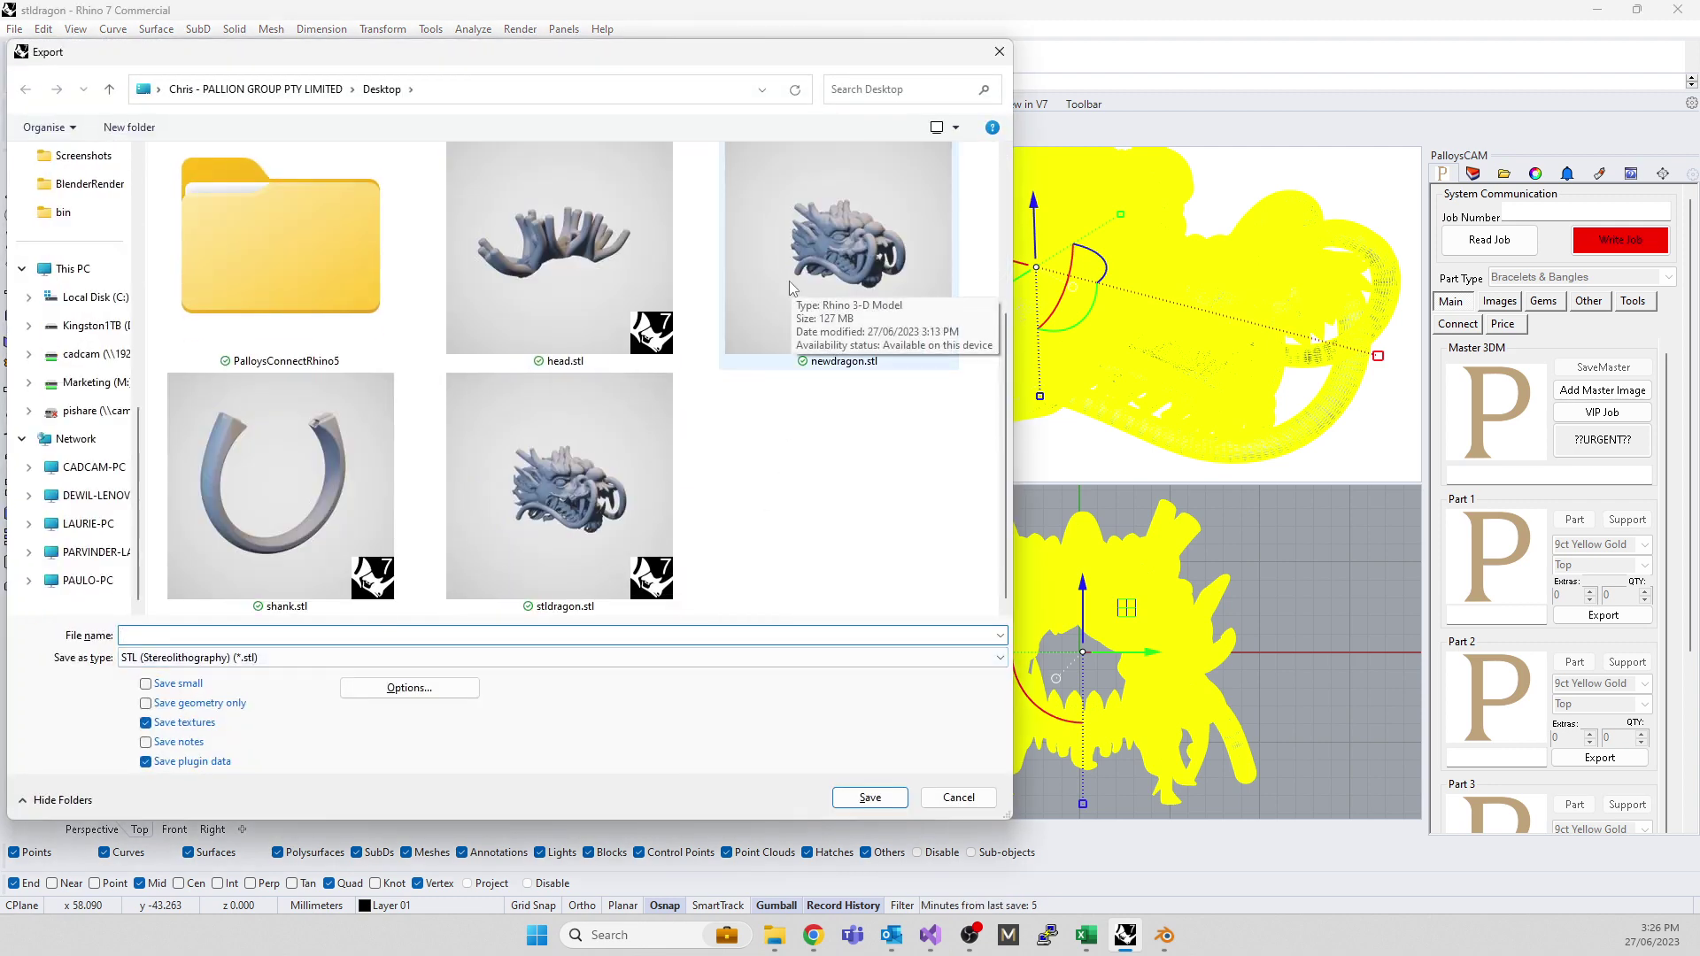
click(535, 561)
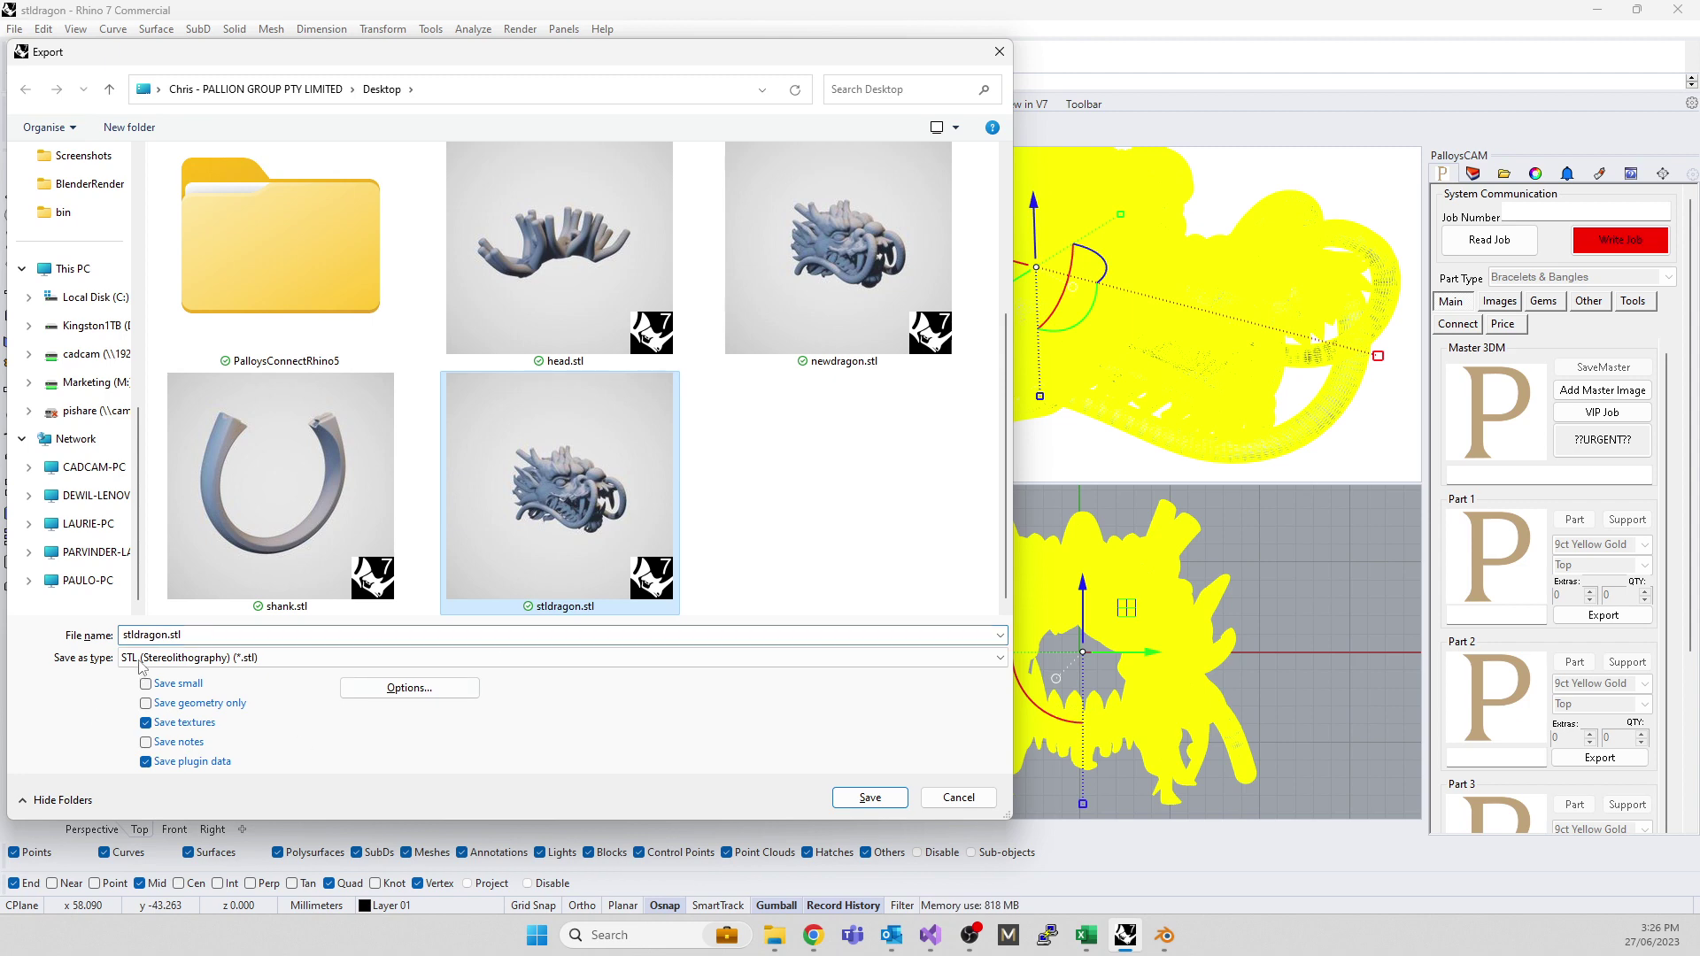
click(871, 797)
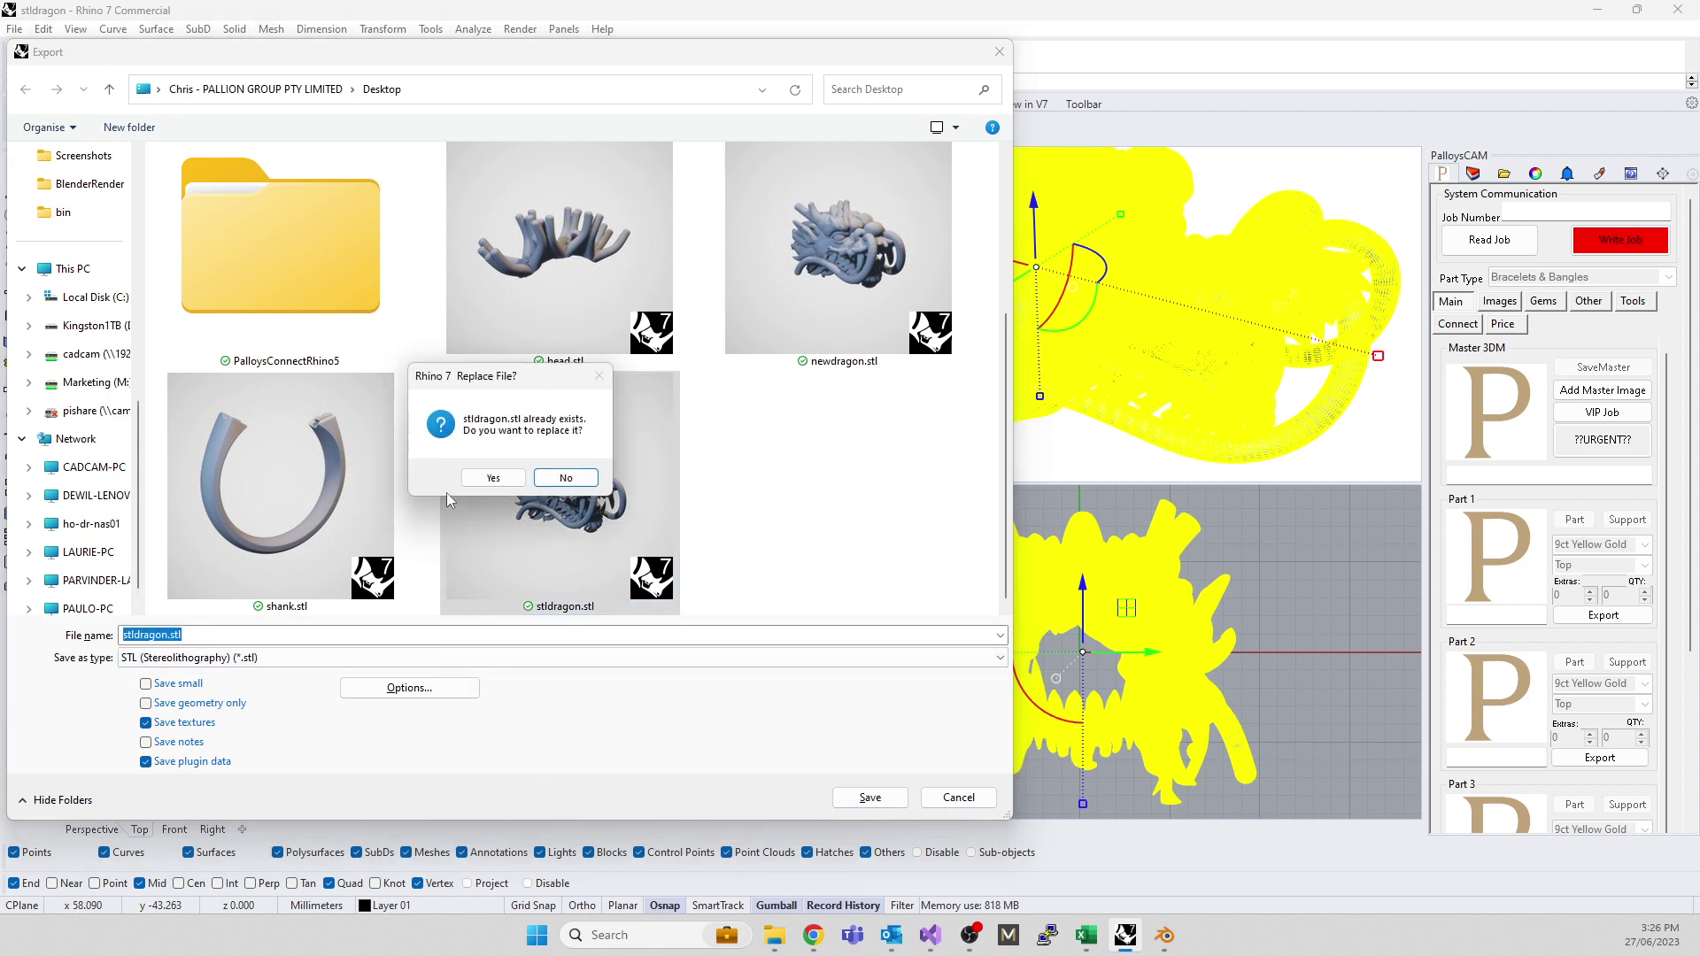
click(493, 478)
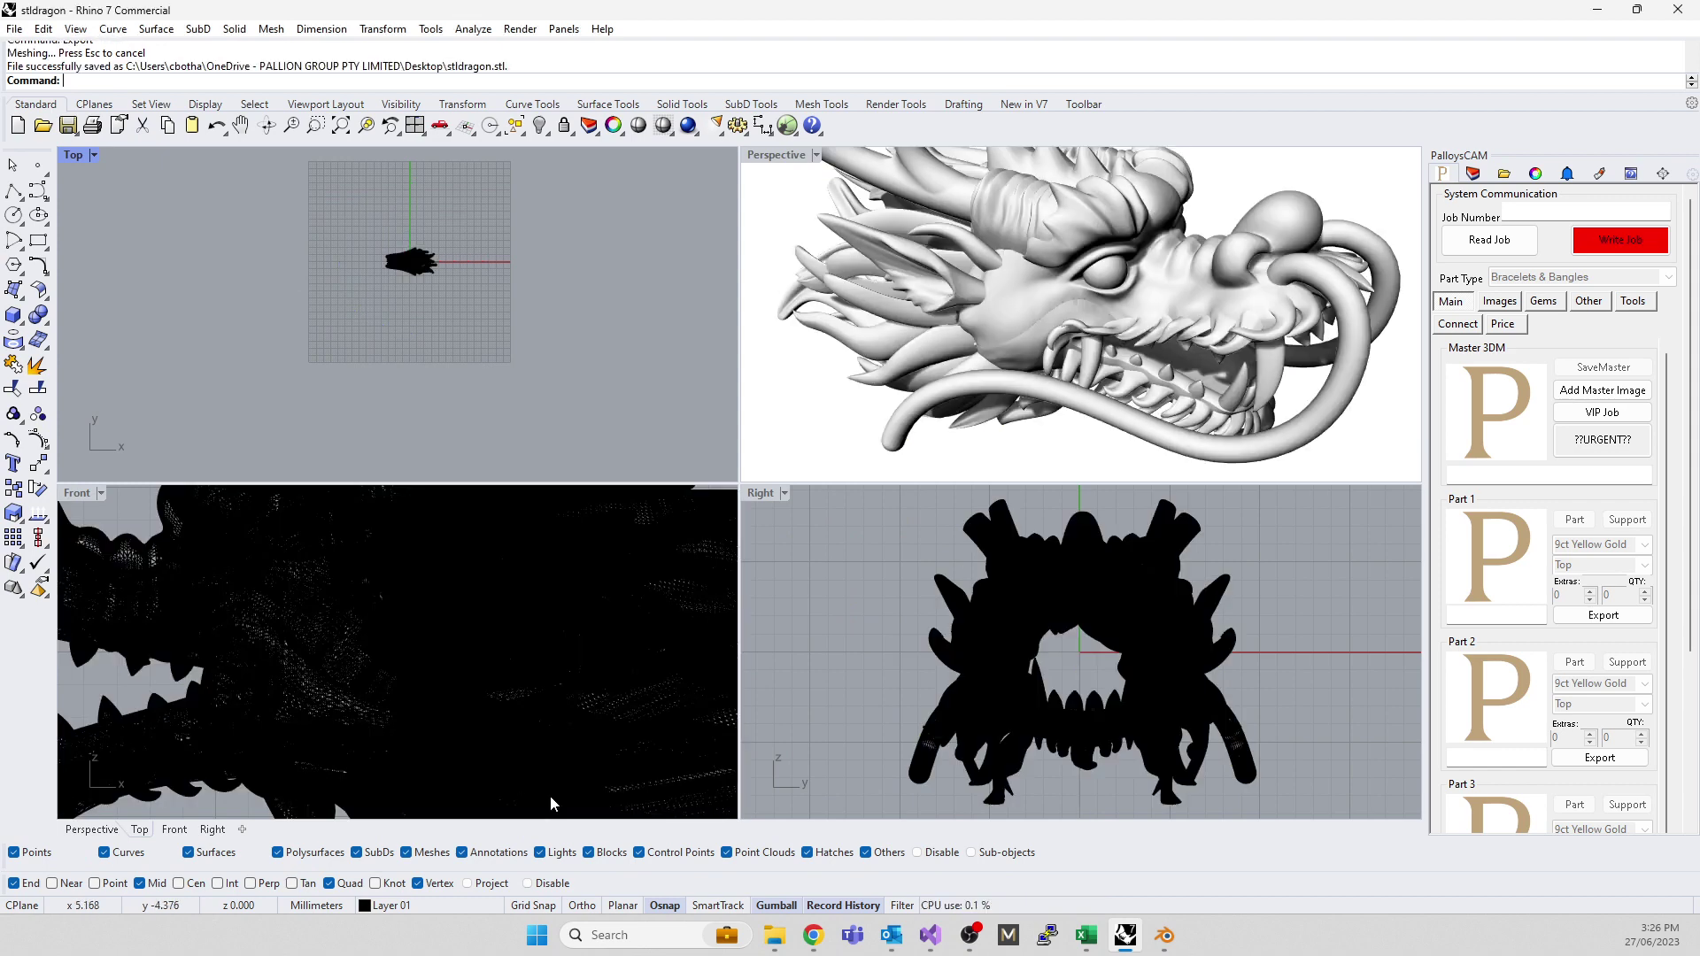
- Launch Autodesk Meshmixer from Windows search
click(591, 936)
text(meshm)
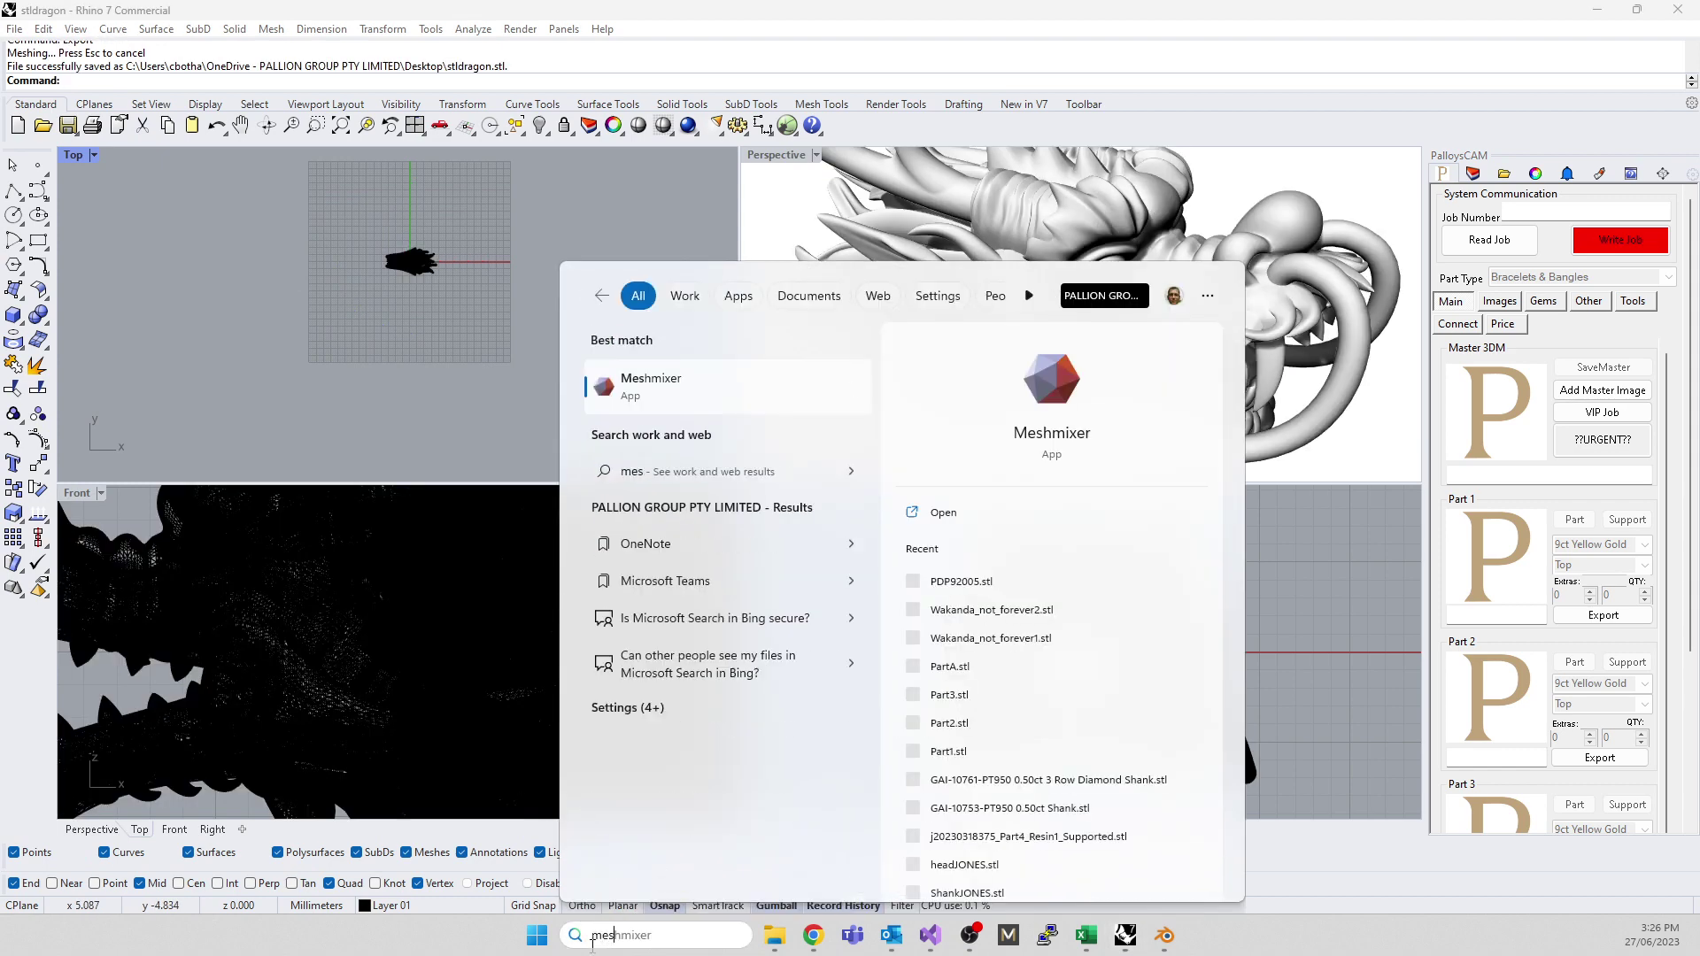
click(682, 385)
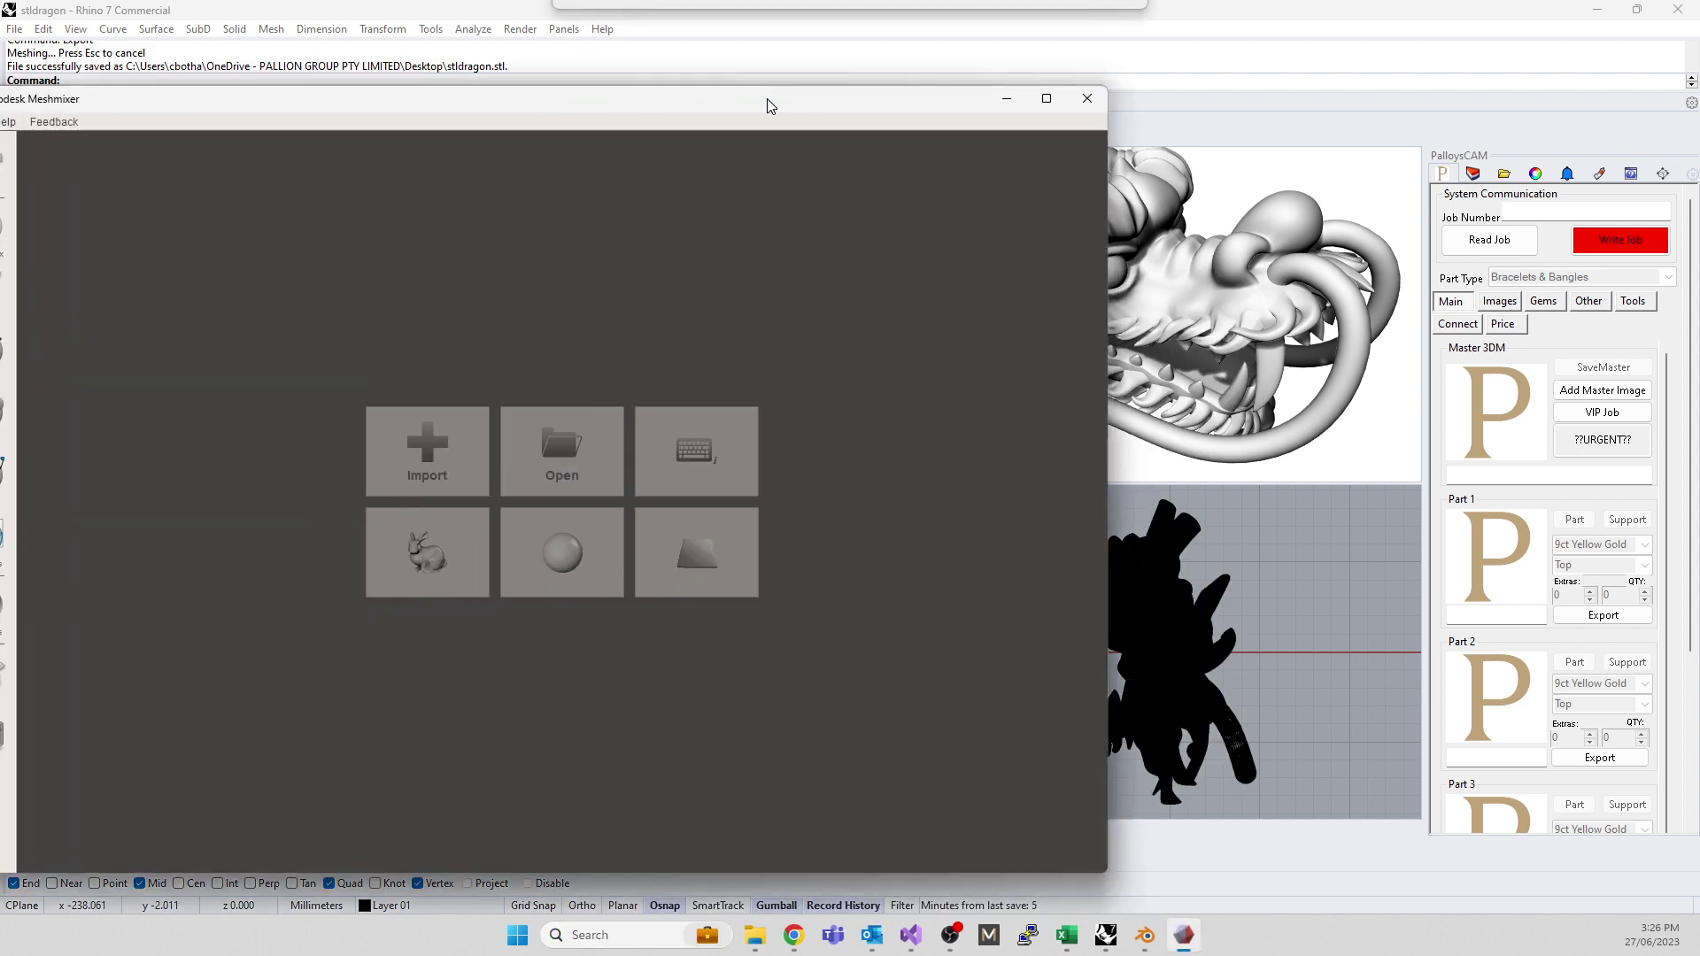
- Open stldragon.stl from the Desktop folder
click(430, 453)
scroll(89, 345, down, 5)
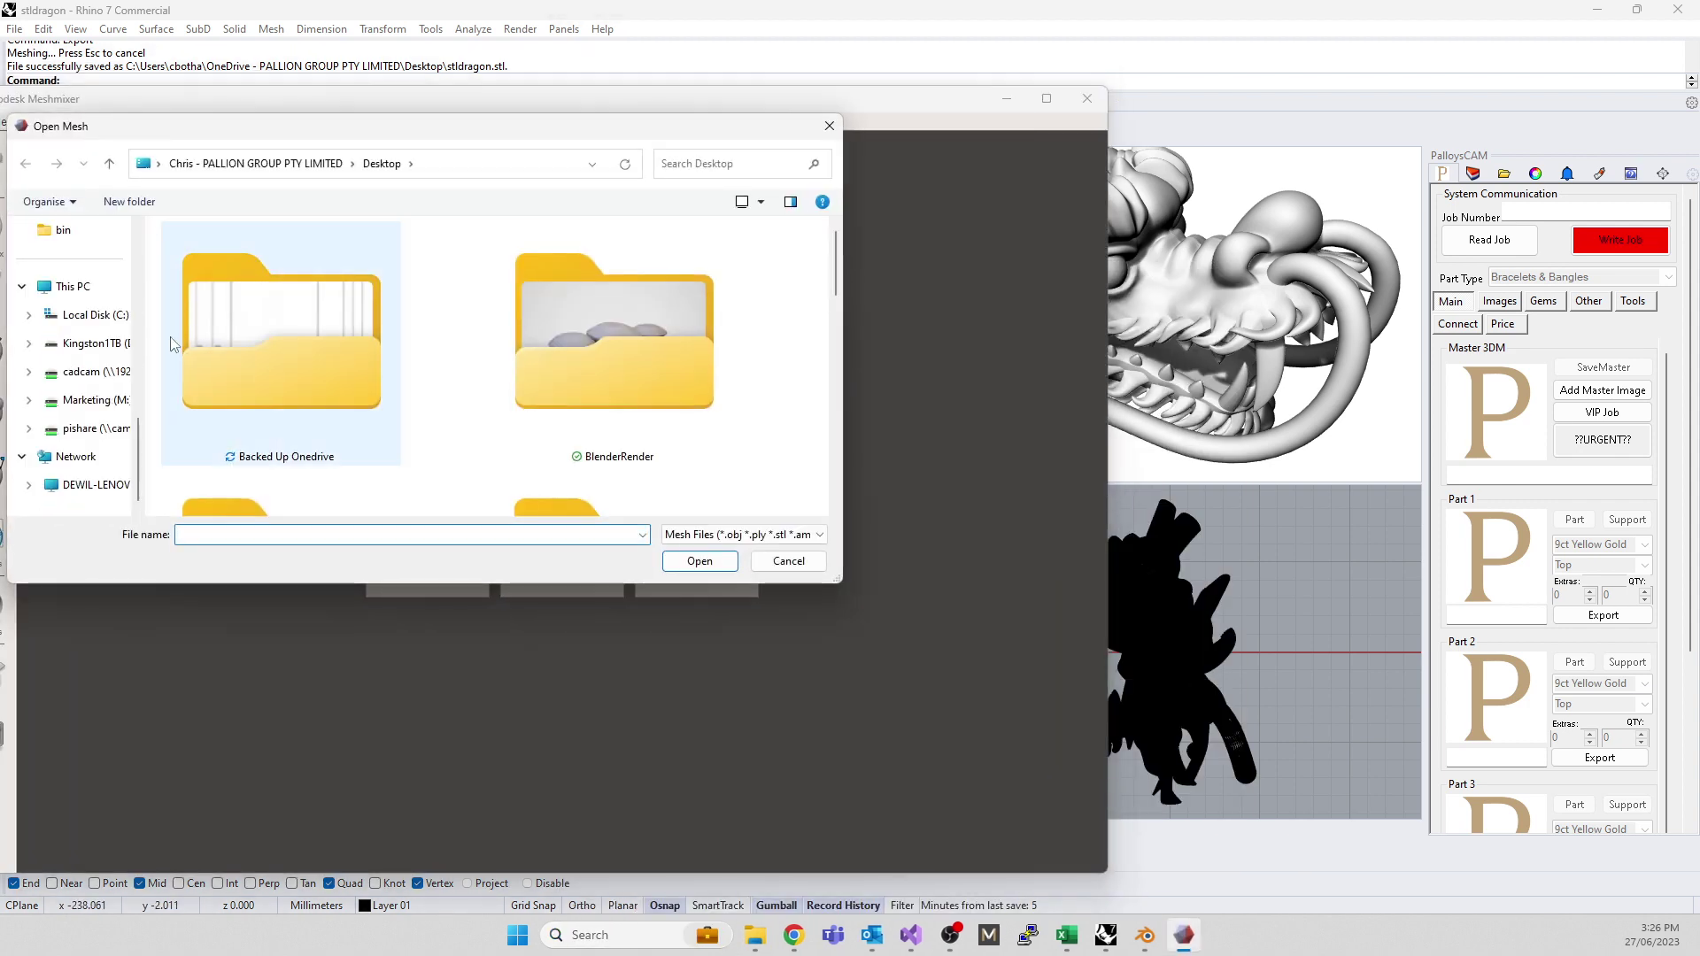
scroll(93, 354, up, 5)
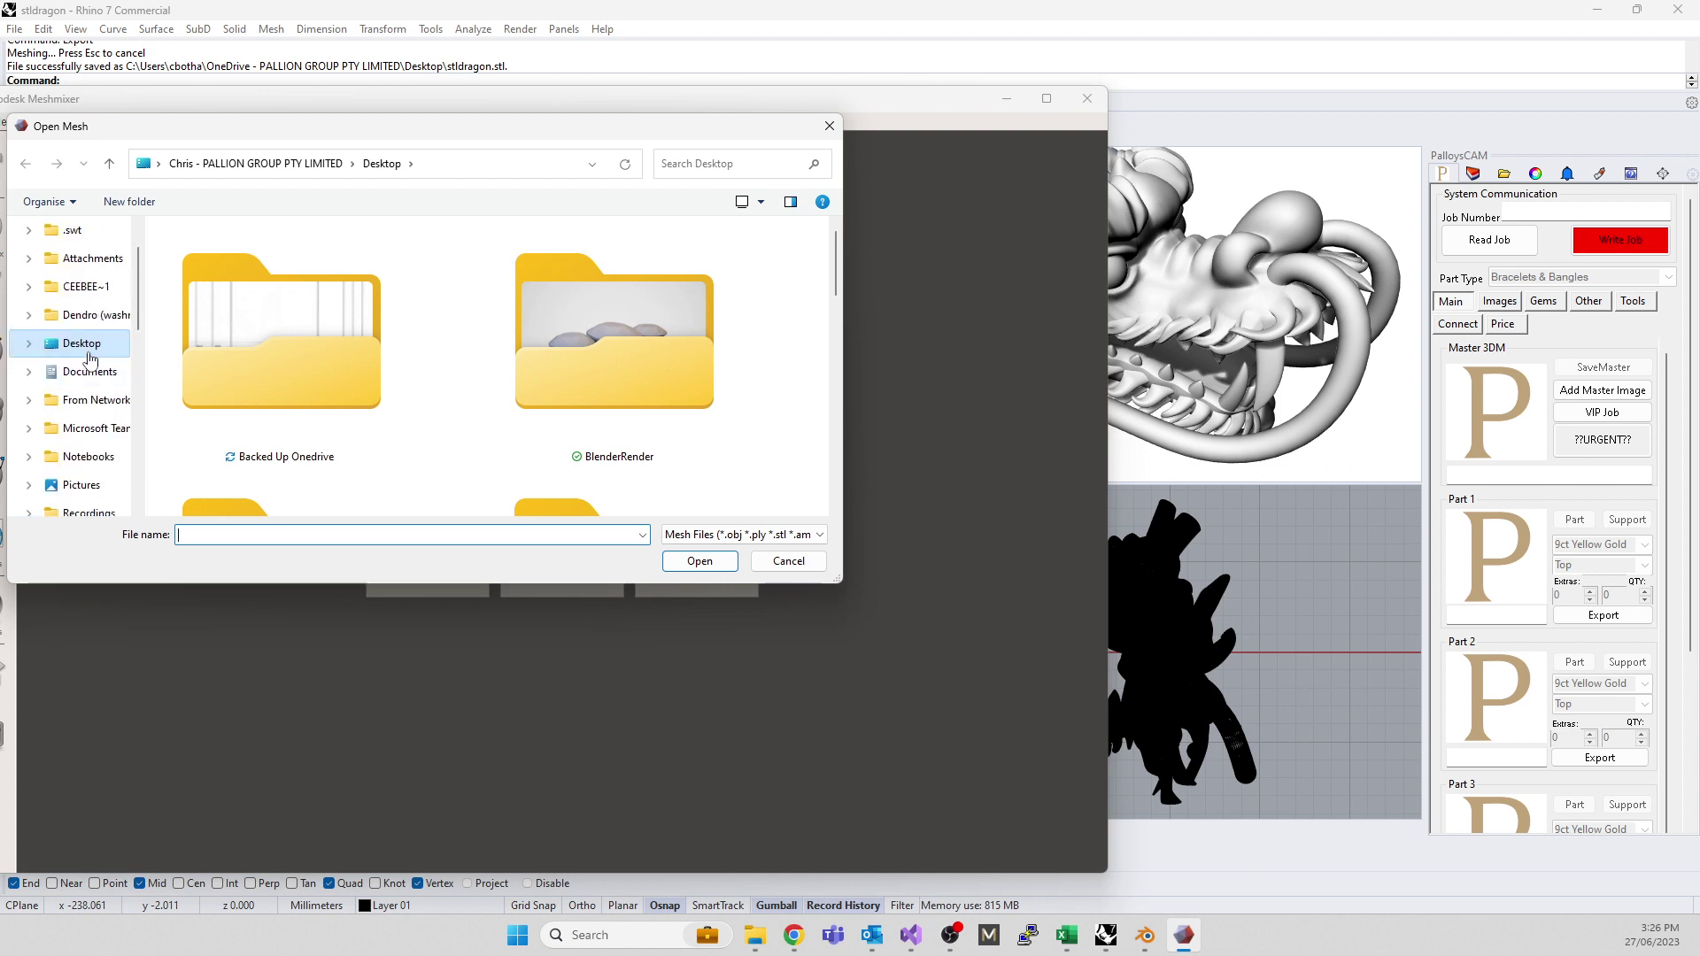
click(69, 511)
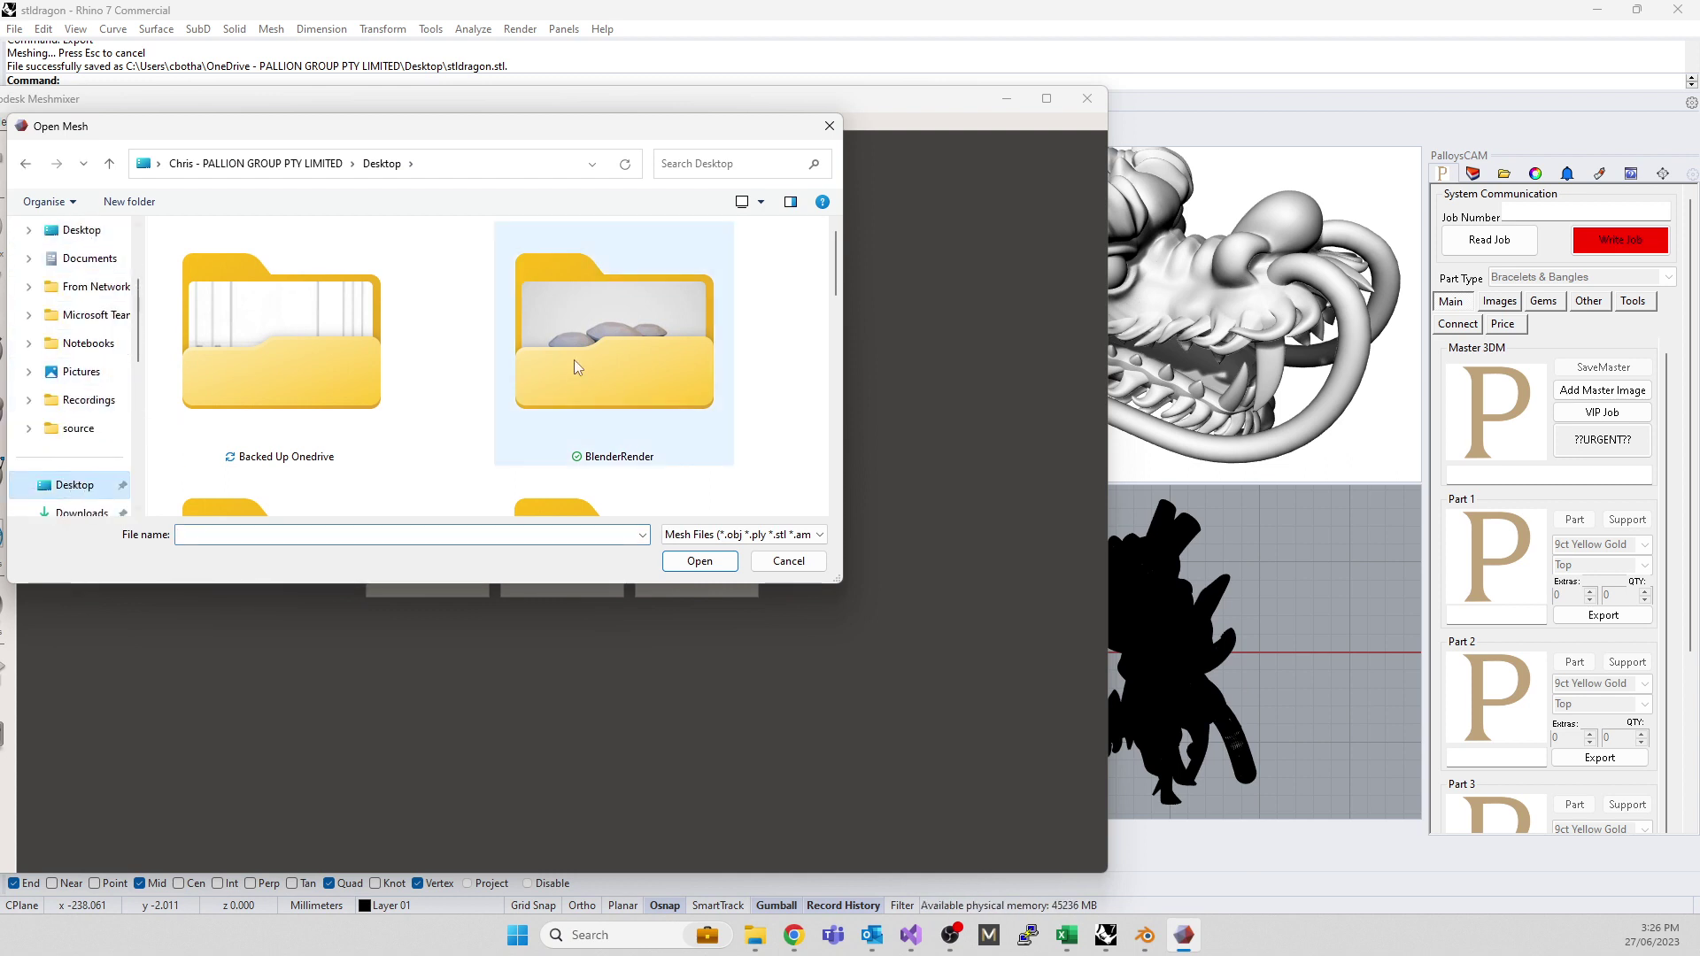
scroll(569, 348, down, 5)
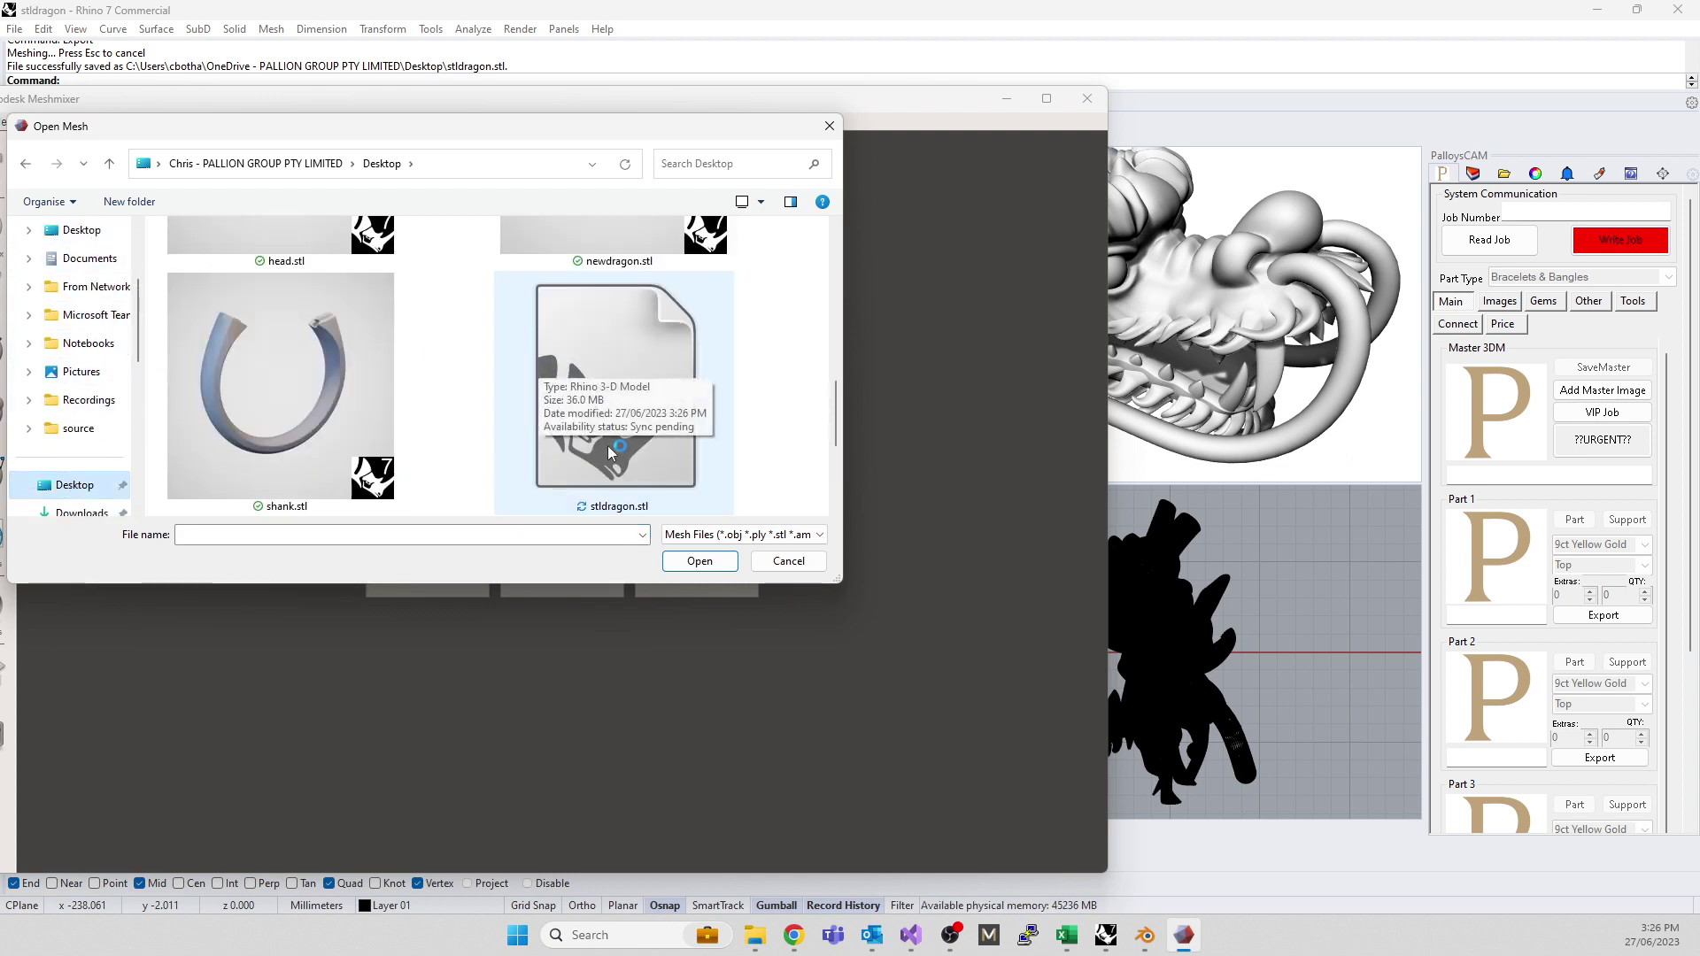
click(594, 394)
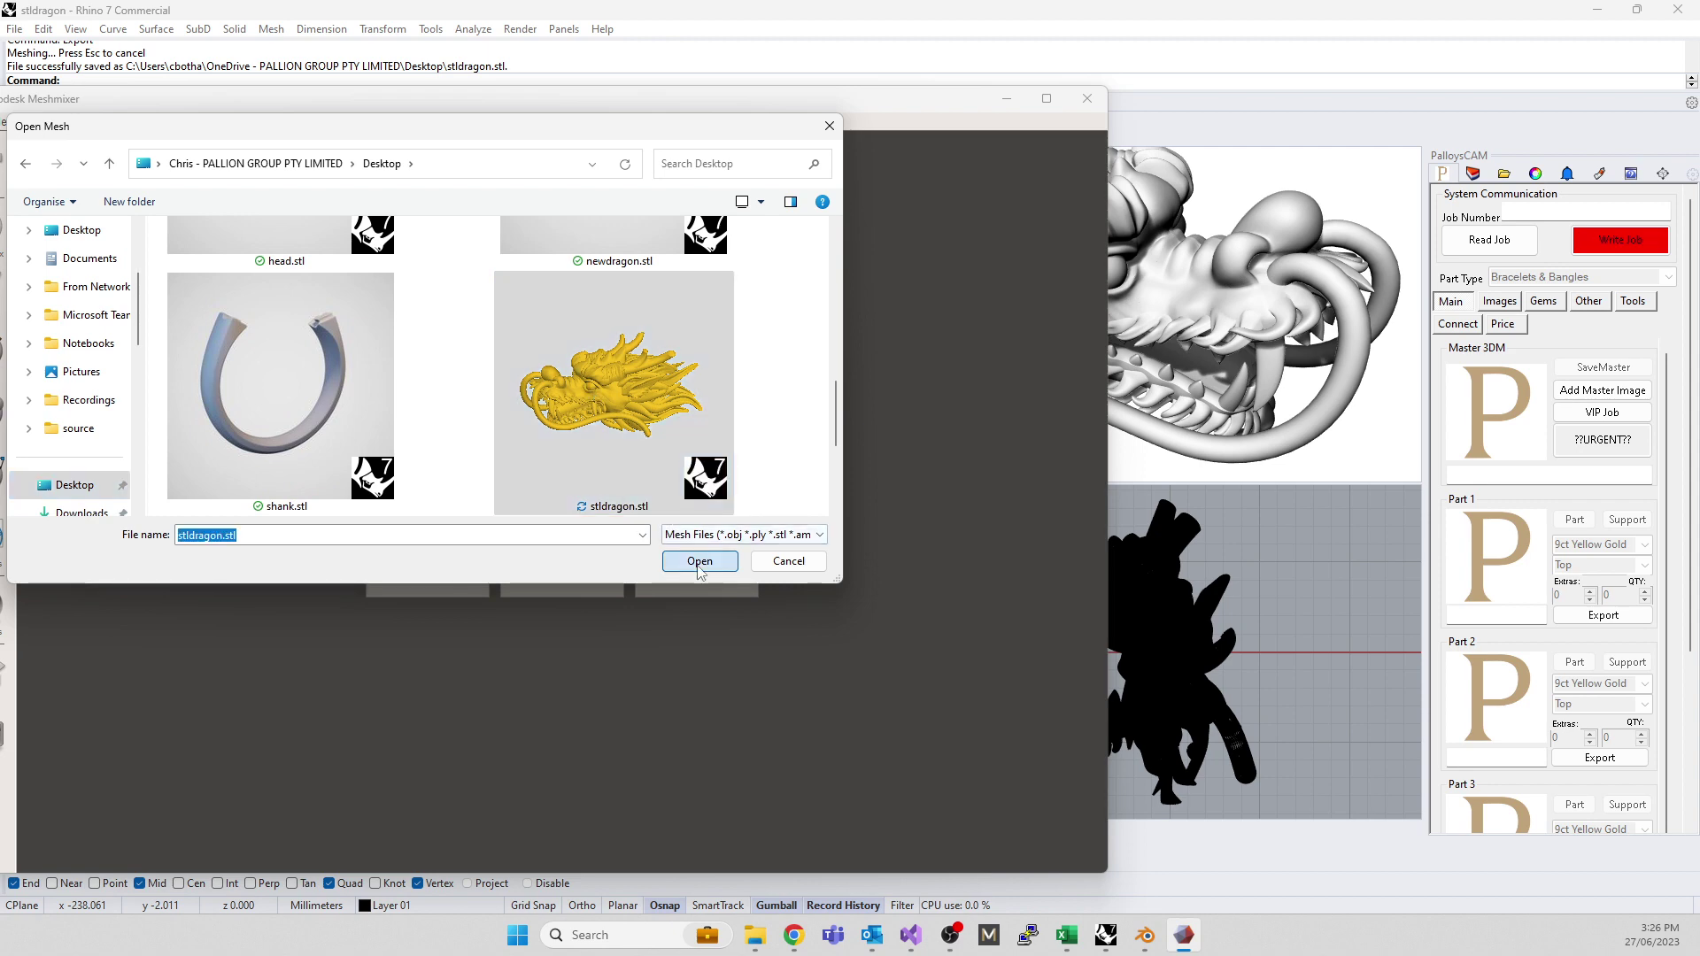
click(698, 561)
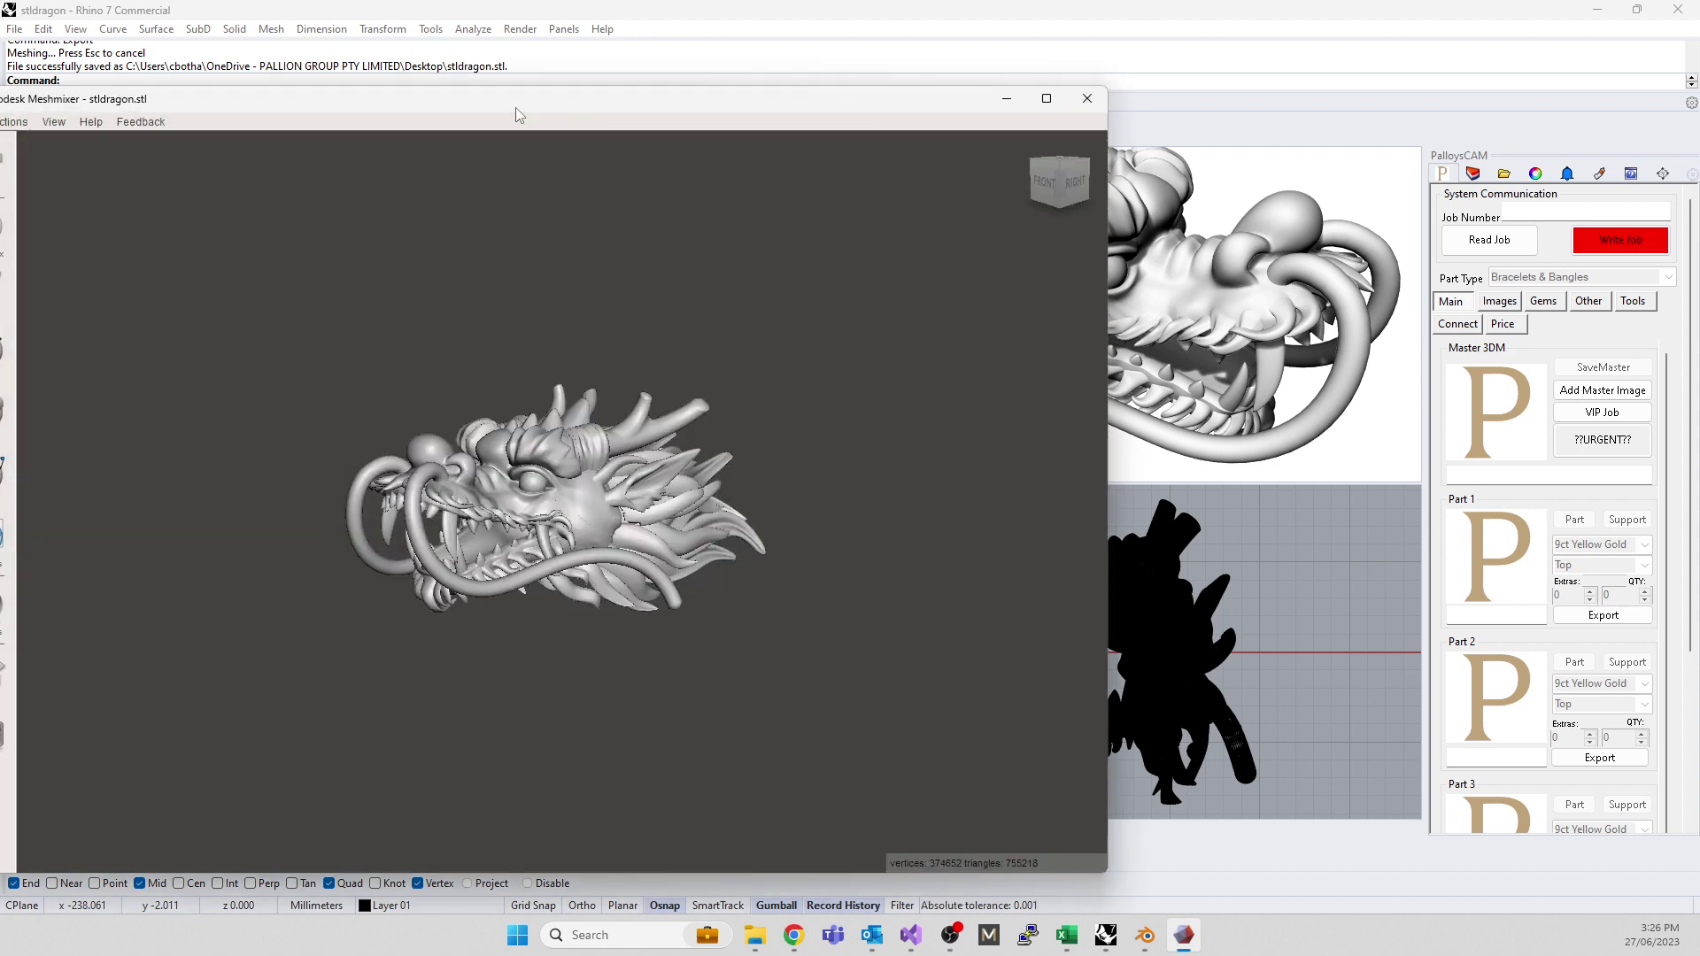
- Move Meshmixer aside and select individual dragon pieces, like a horn, in Rhino's Perspective
drag(542, 110, 0, 168)
click(786, 315)
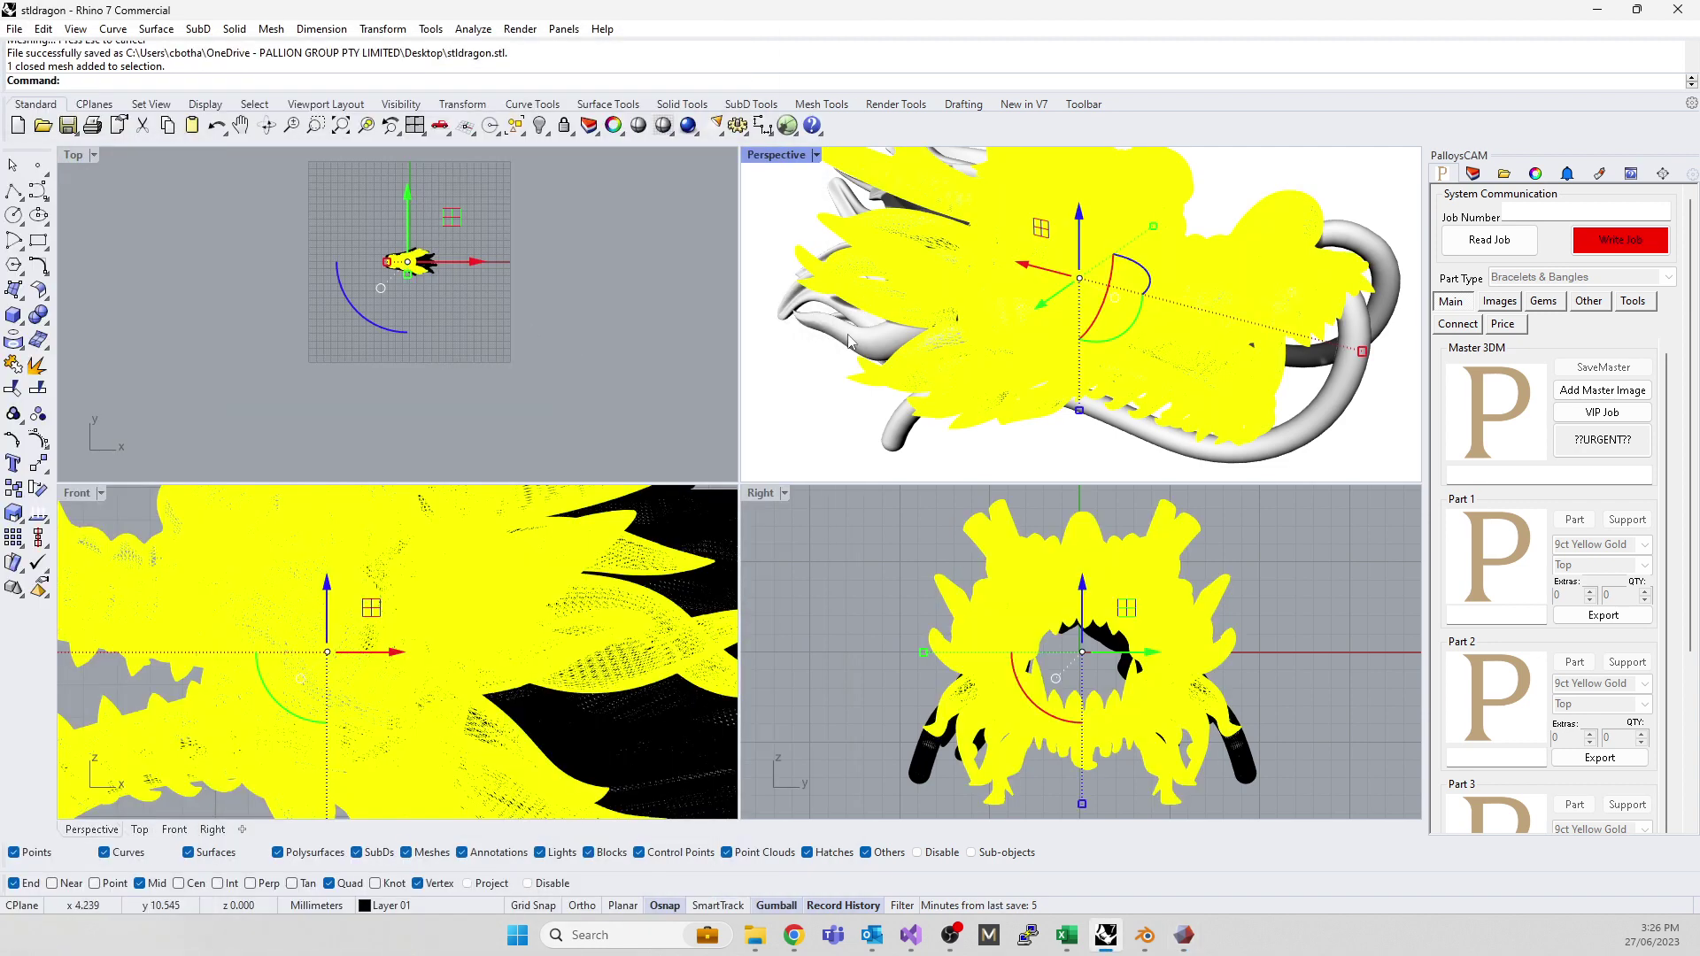
click(901, 401)
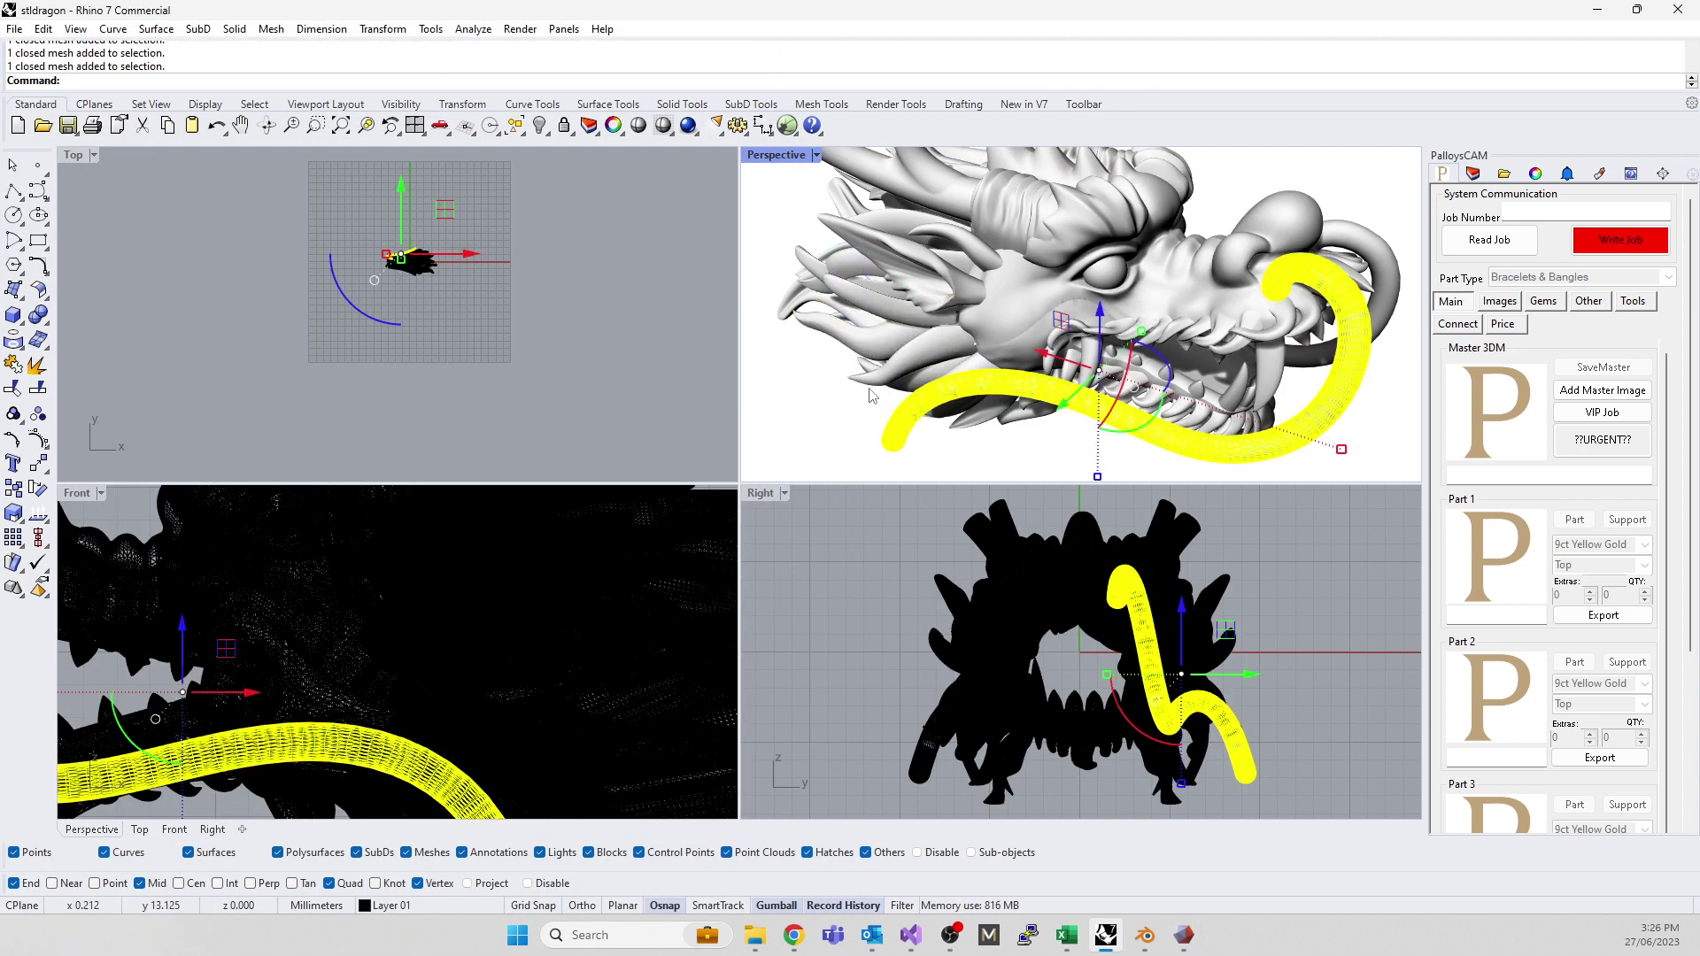
click(814, 339)
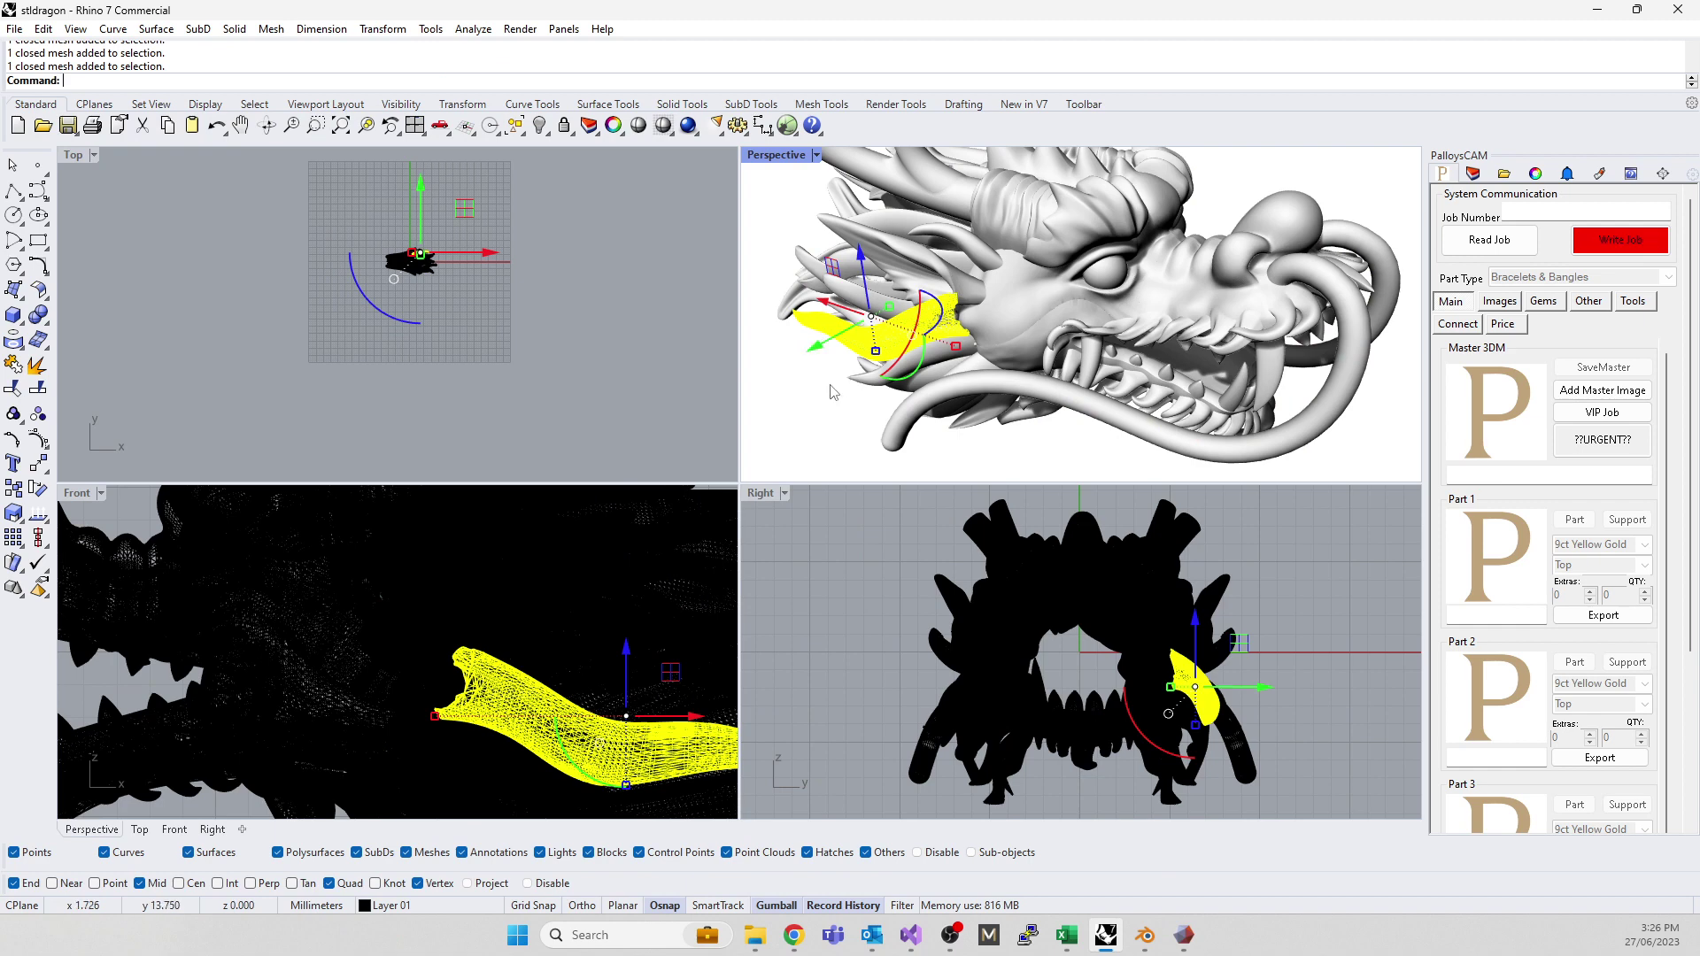
- Return to Meshmixer and orbit the dragon to a zoomed-in left-side view
key(alt+Tab)
drag(590, 122, 693, 95)
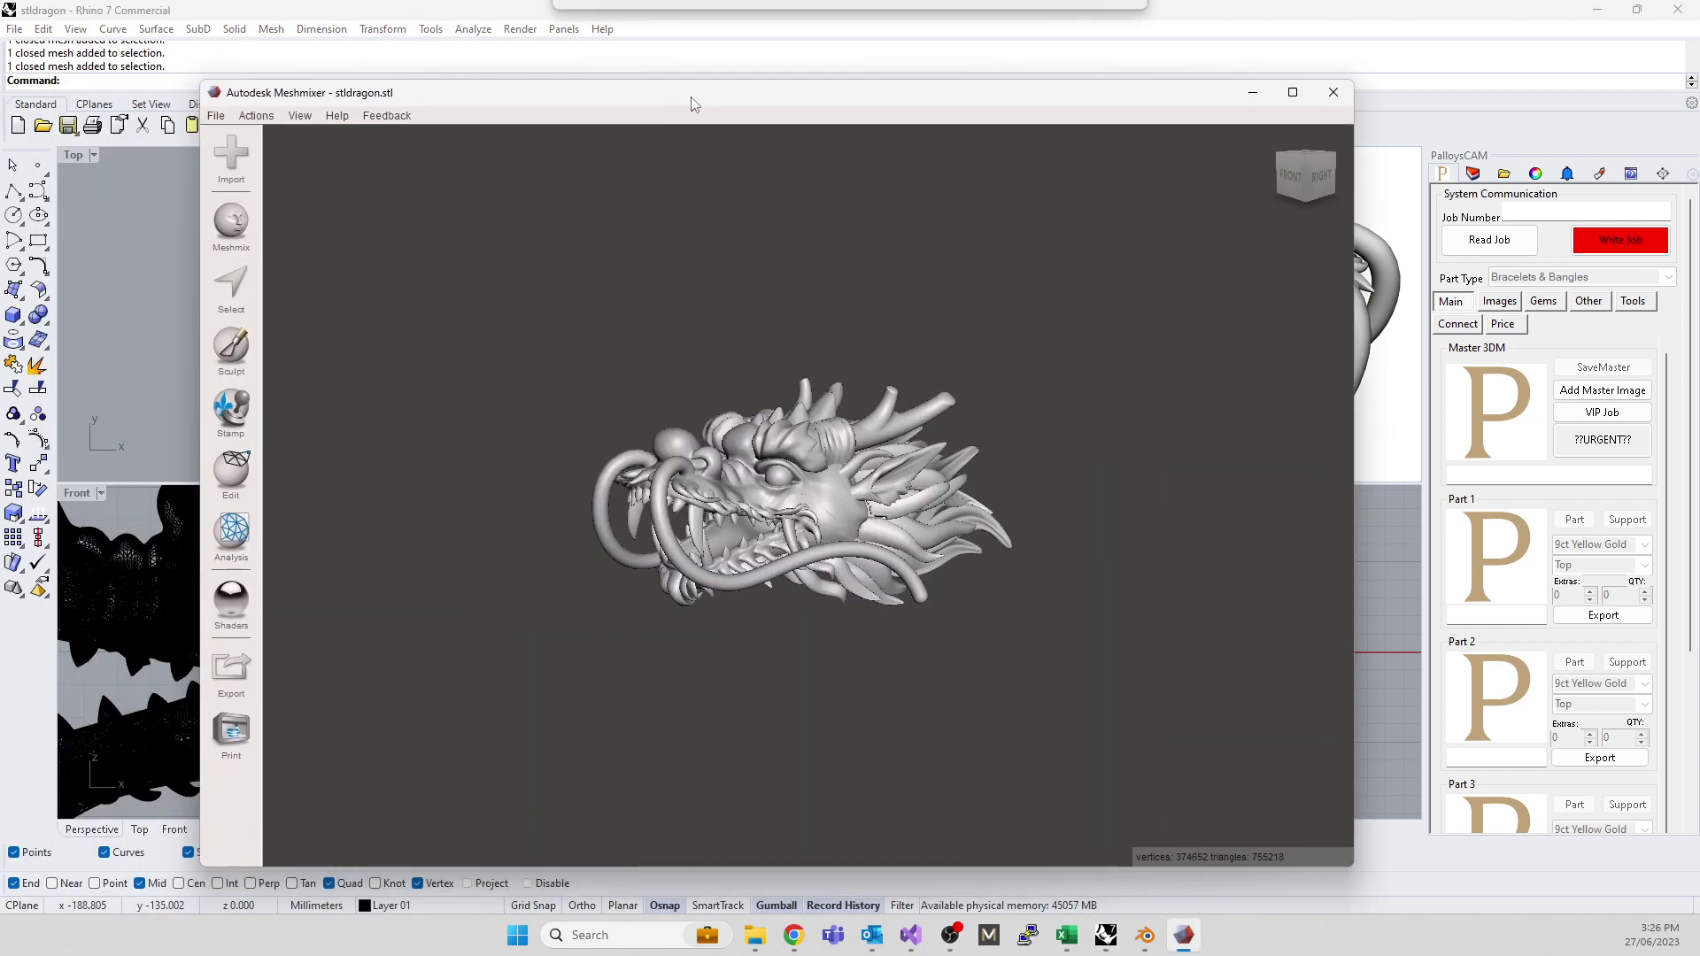
right_drag(524, 491, 963, 605)
scroll(963, 606, up, 3)
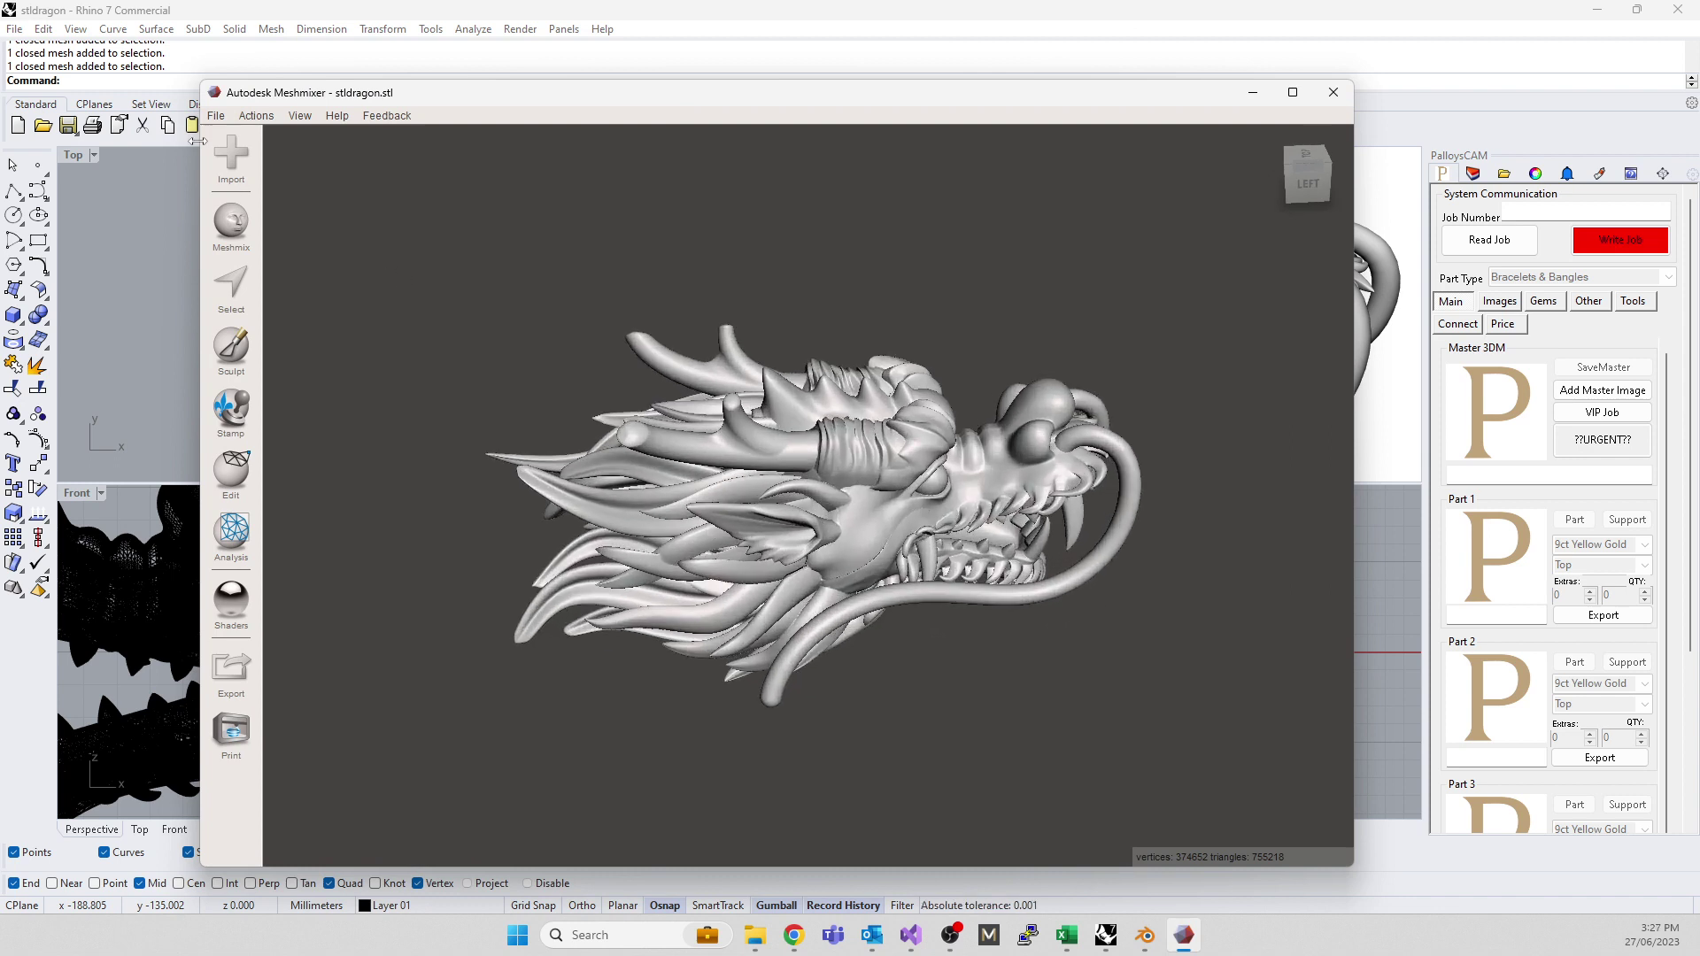
- Start Edit > Make Solid on the dragon head
click(215, 115)
click(381, 199)
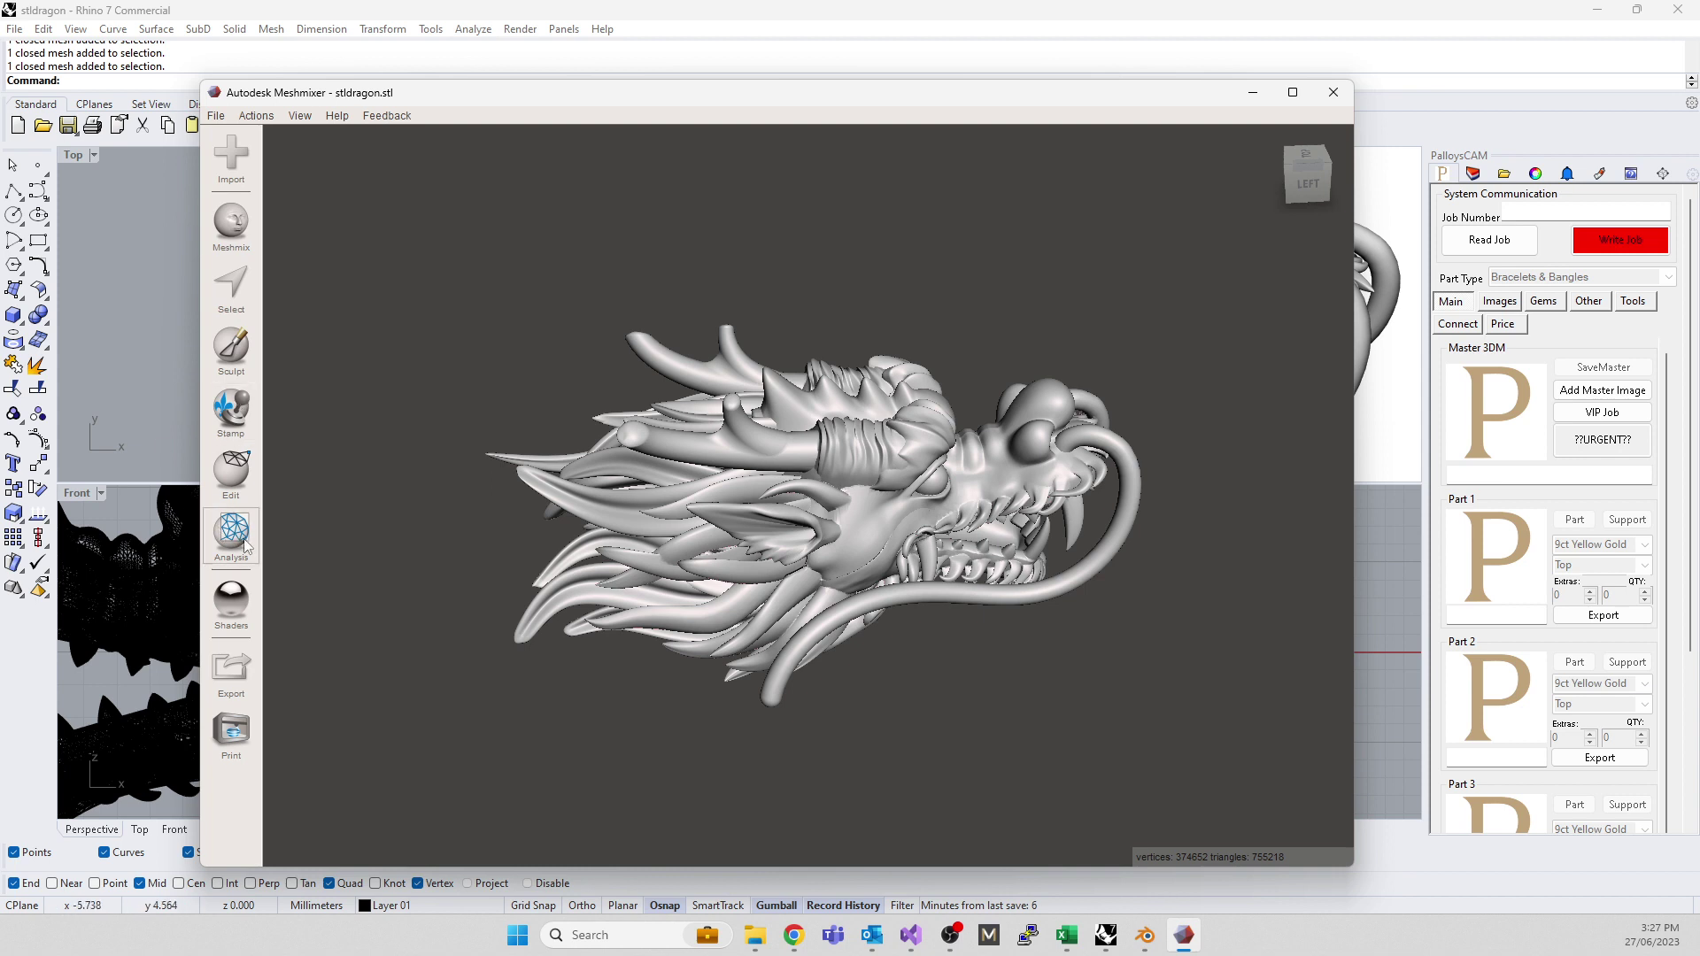
click(234, 473)
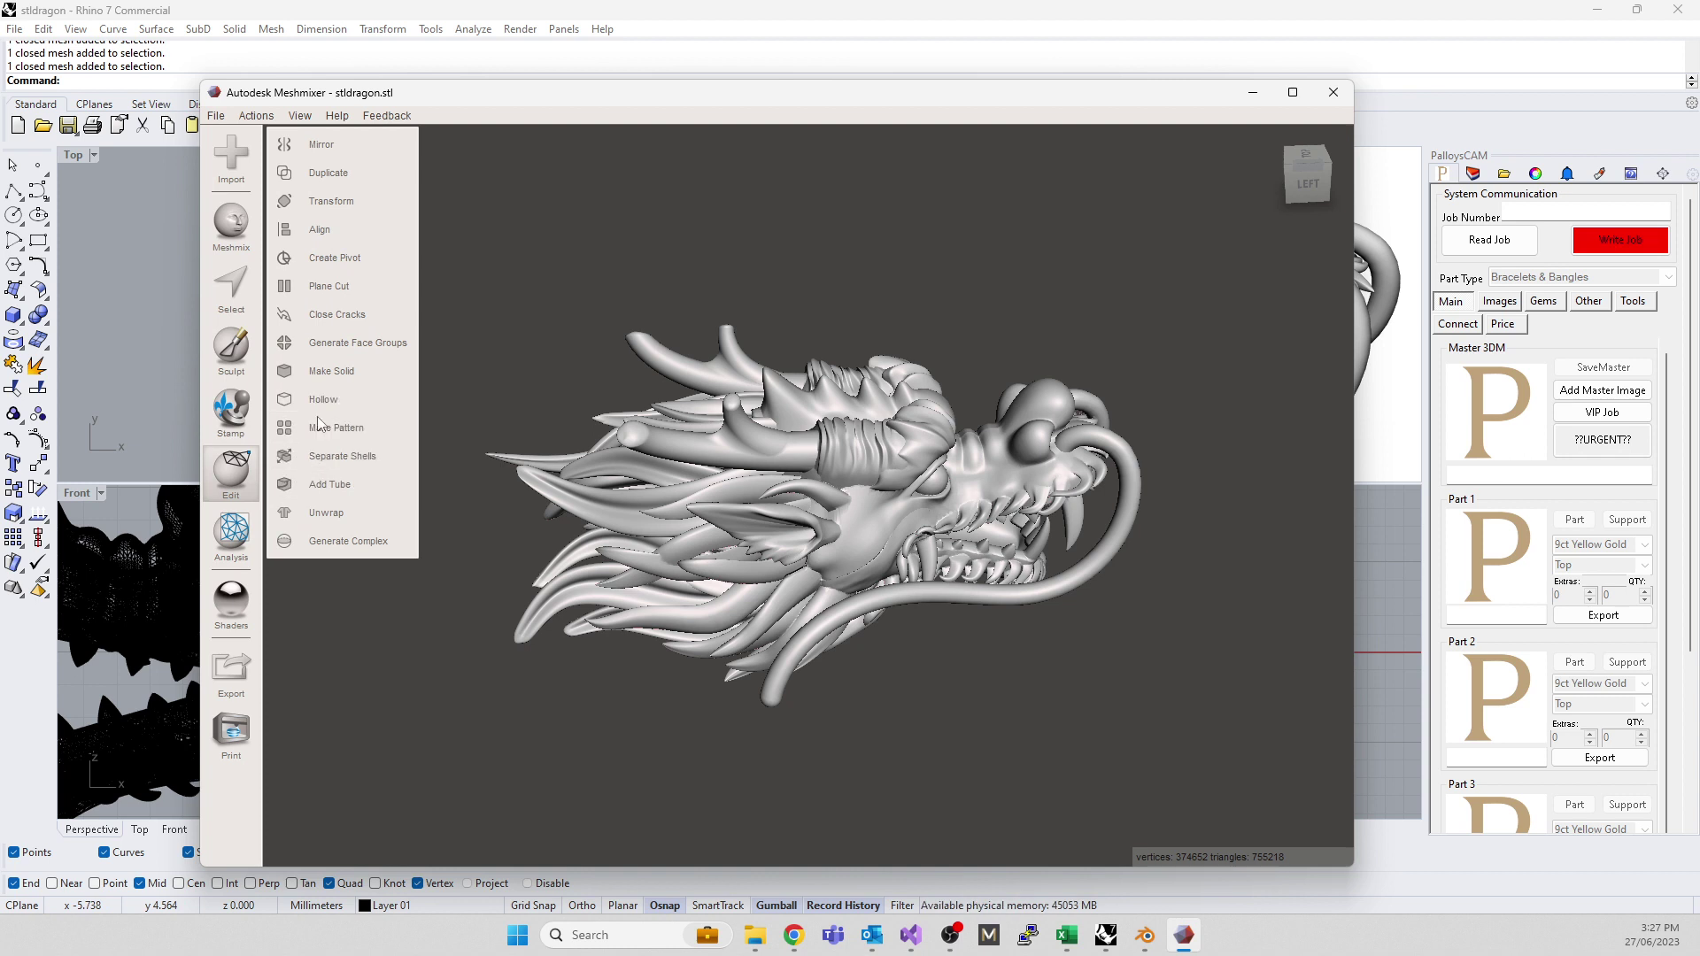
click(309, 376)
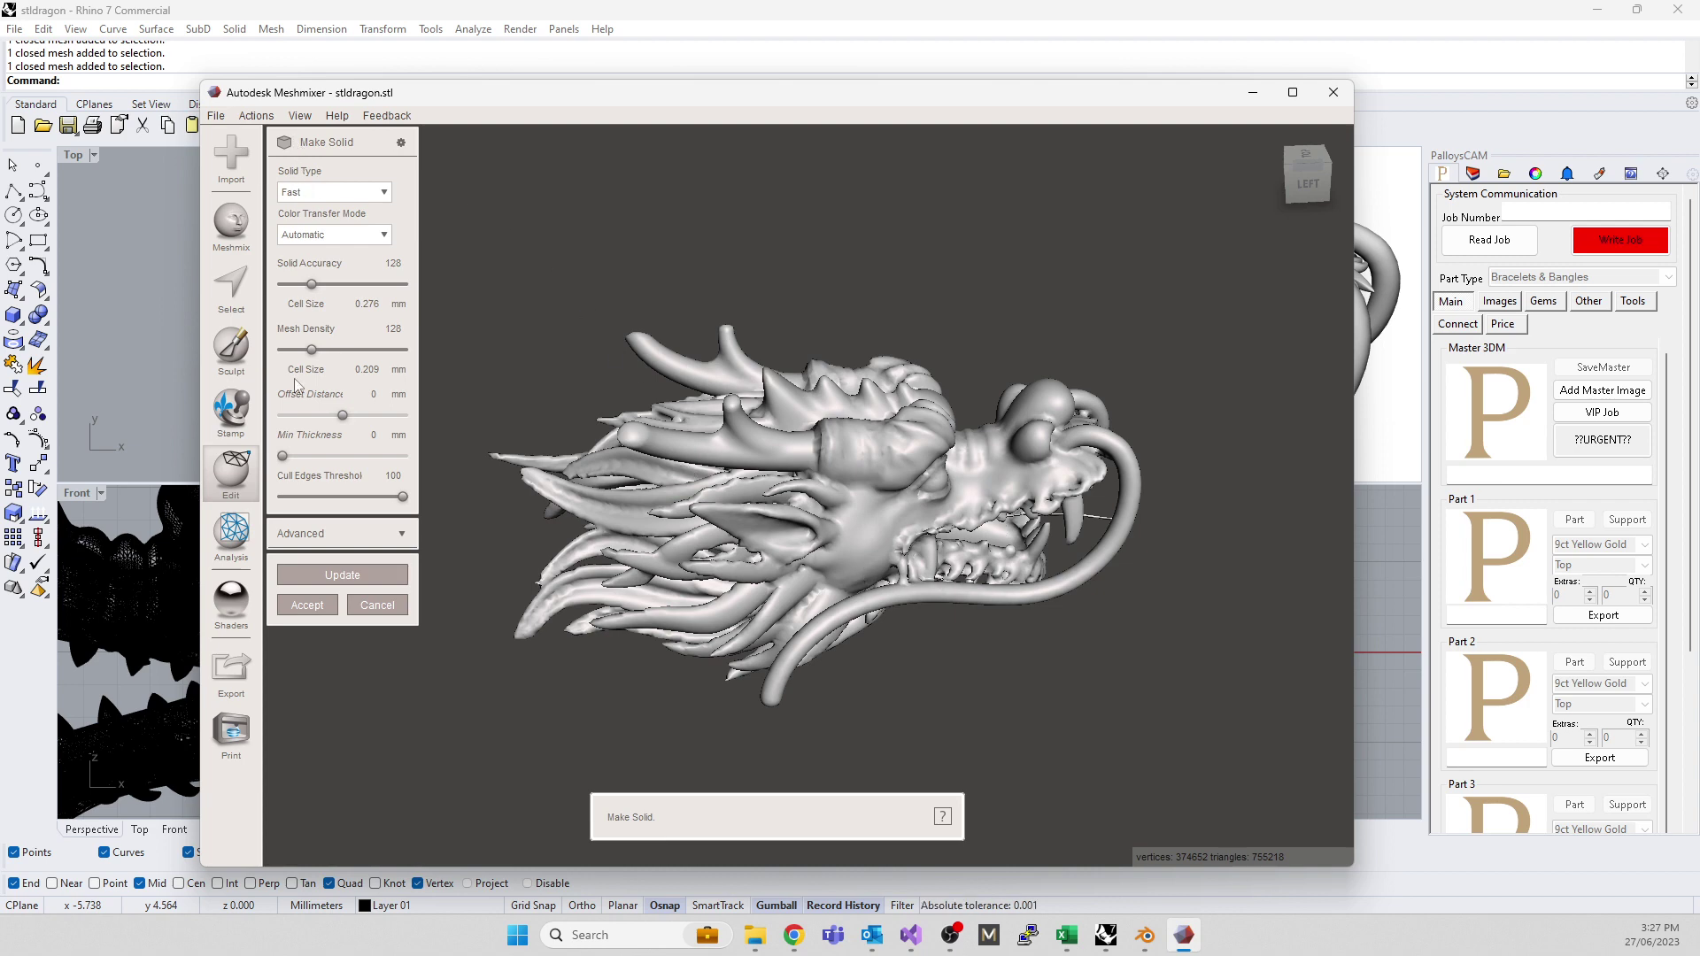
- Set Make Solid to Accurate type, solid accuracy 1024 and mesh density 515
click(312, 194)
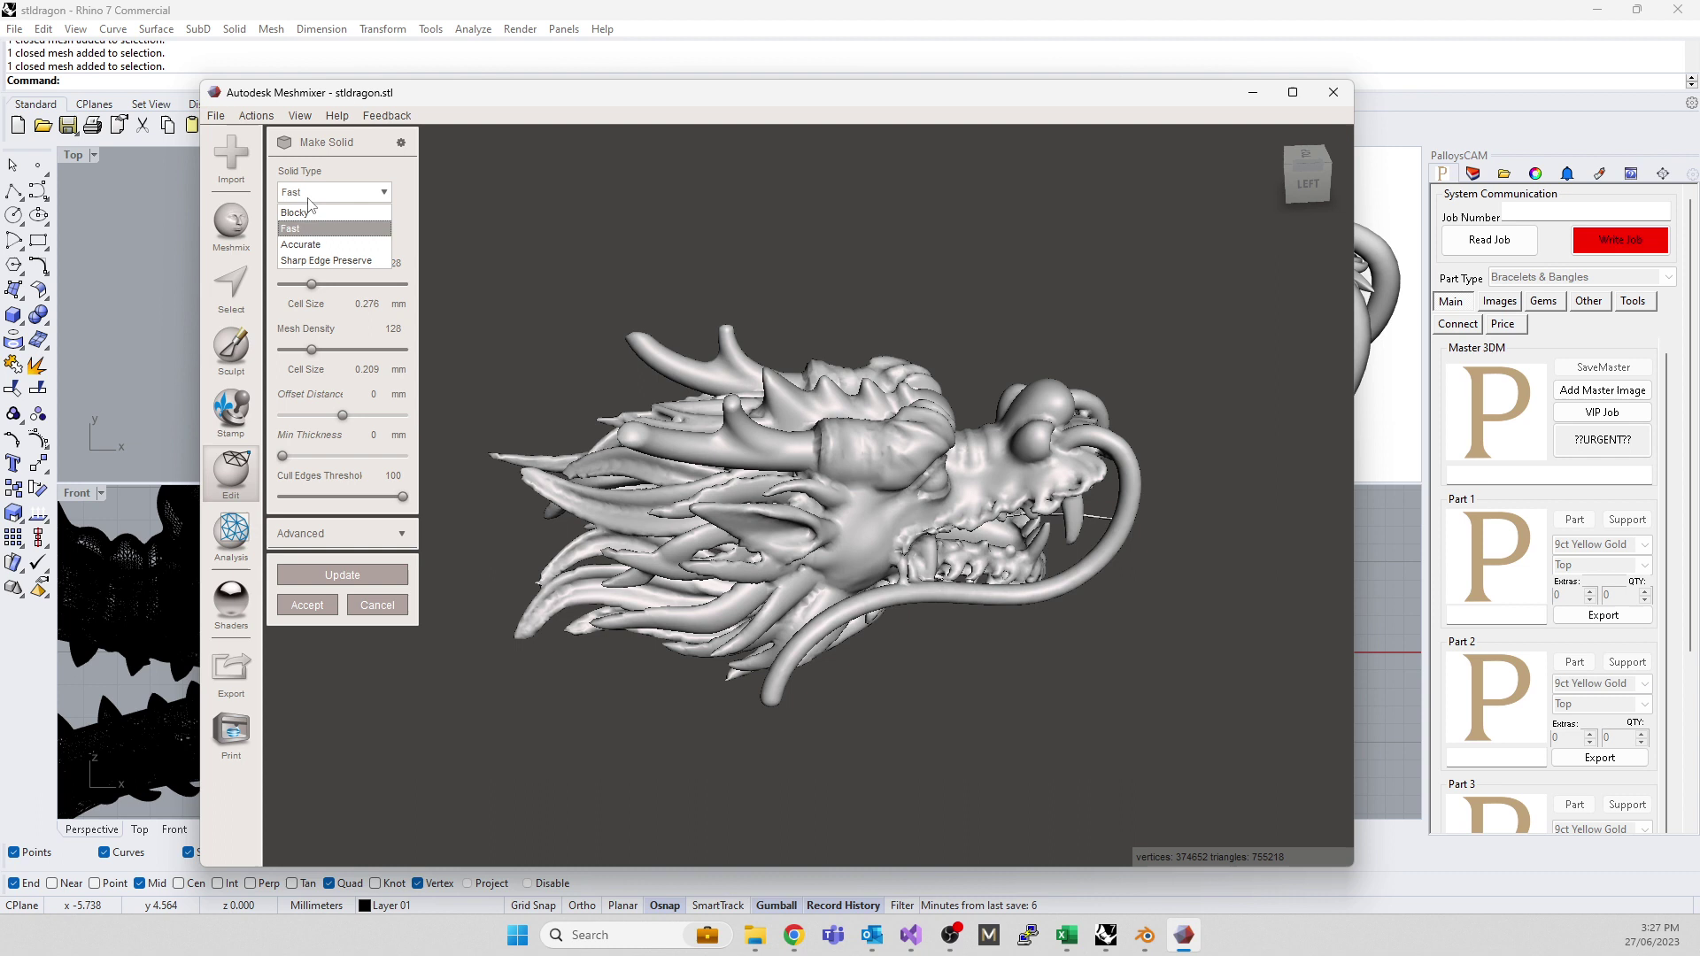
click(310, 246)
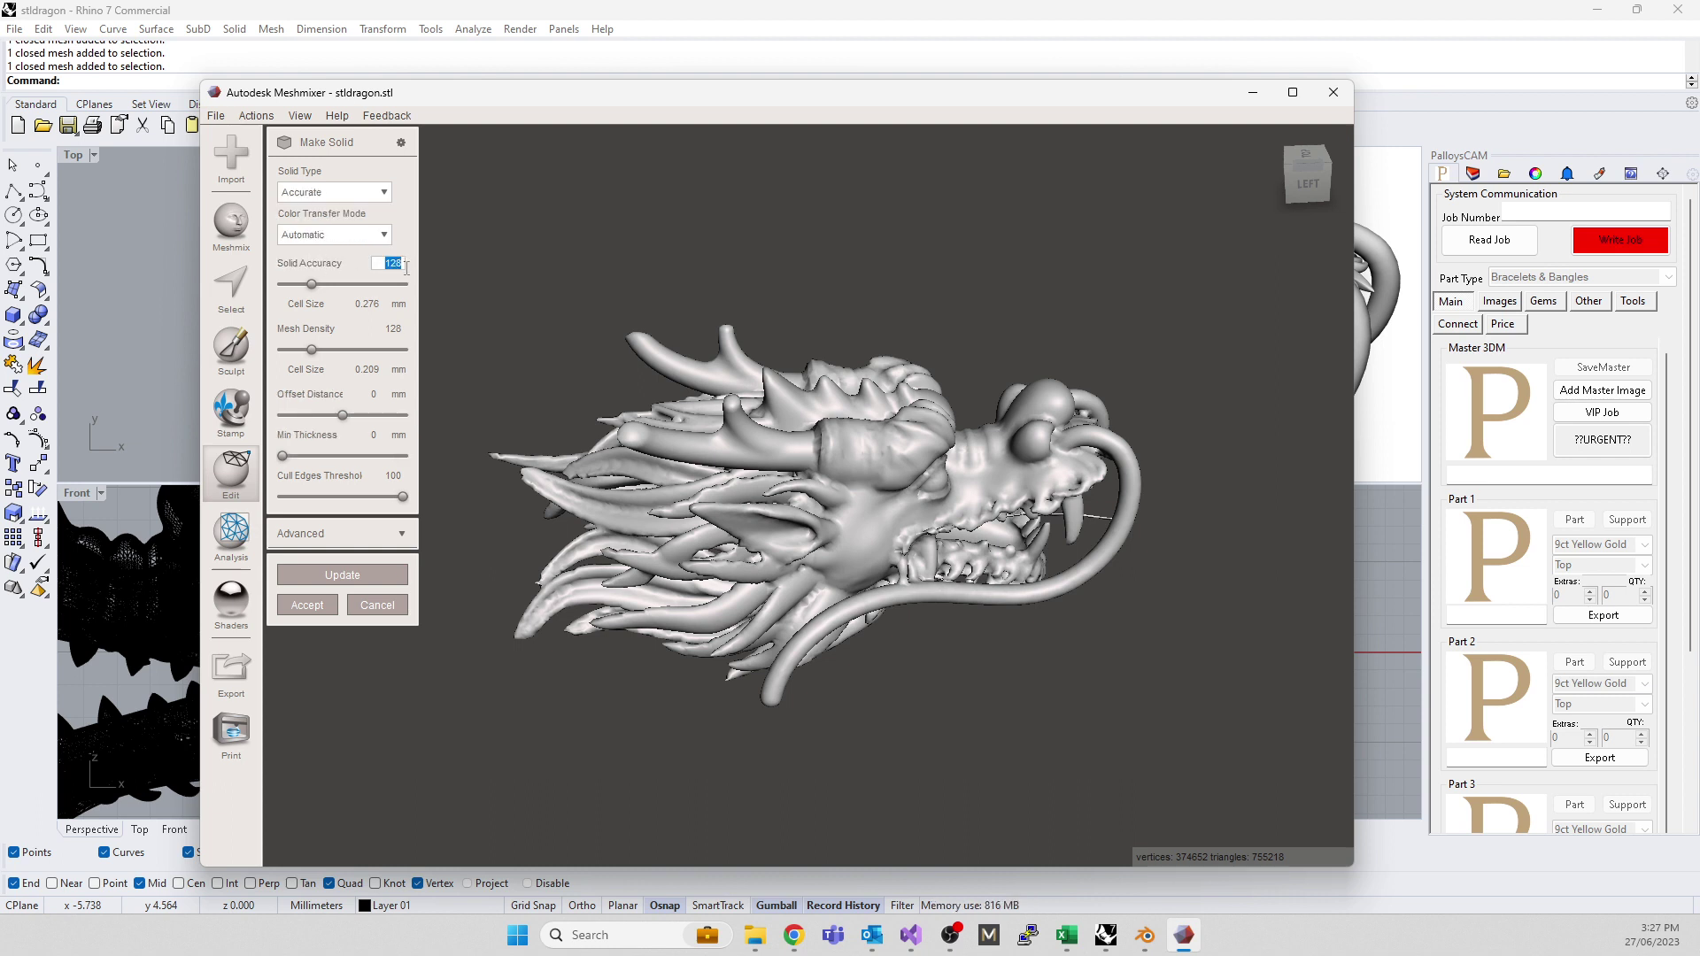
text(1)
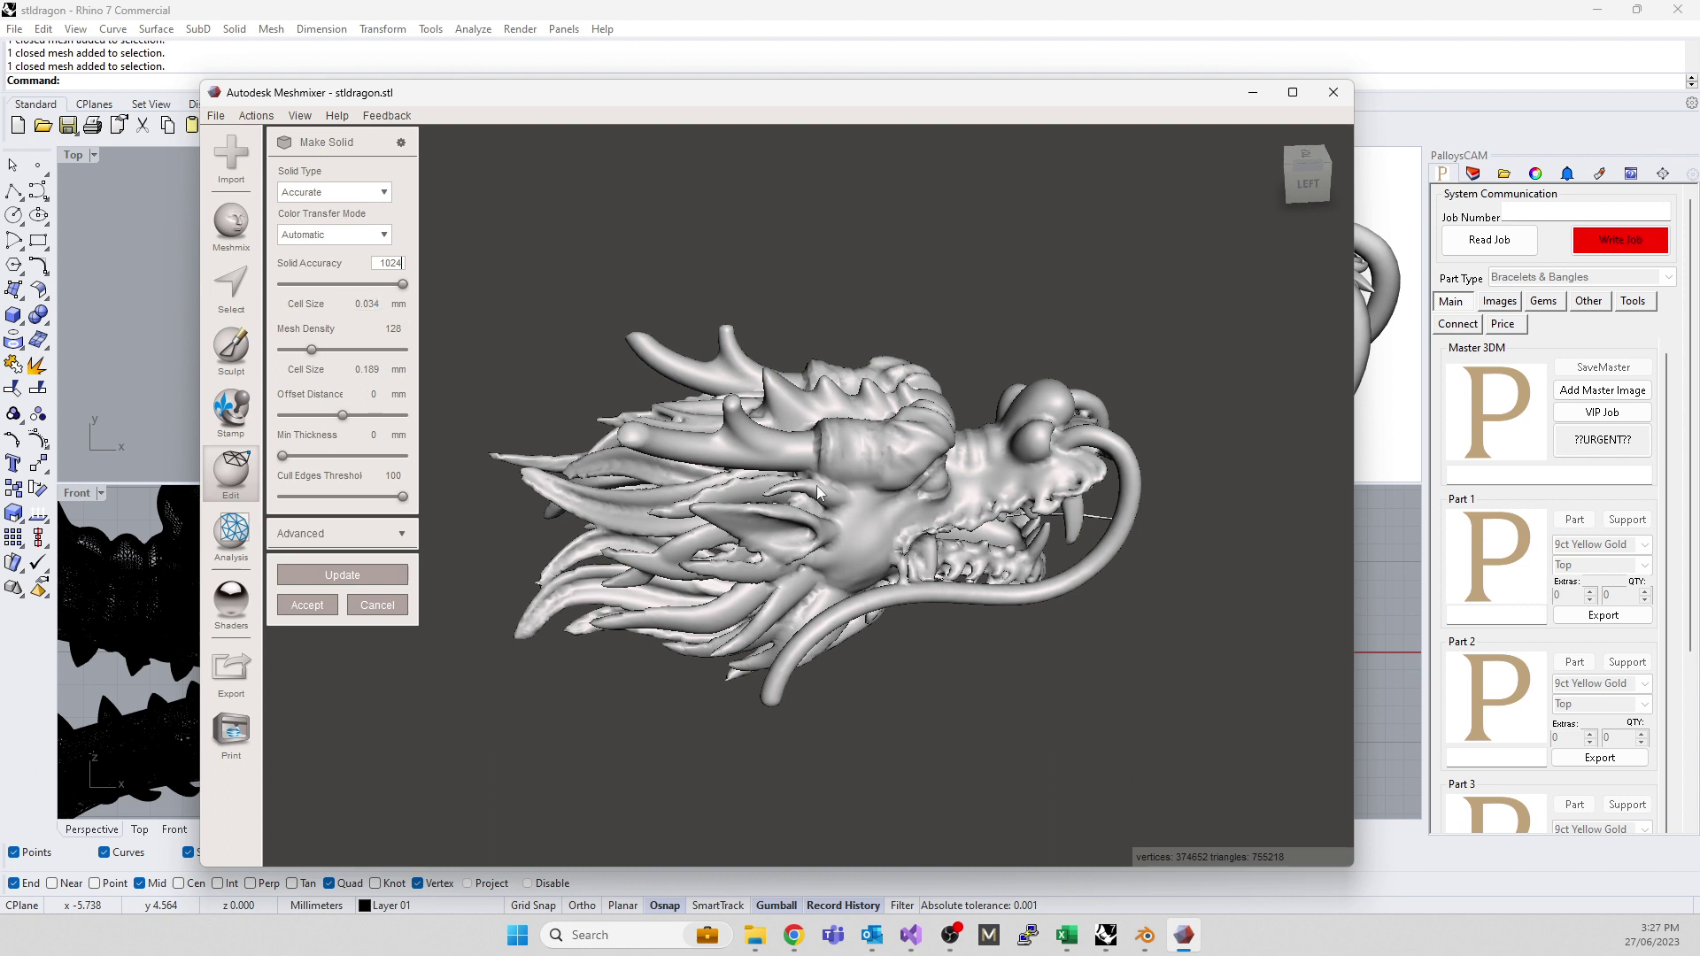
drag(314, 347, 502, 369)
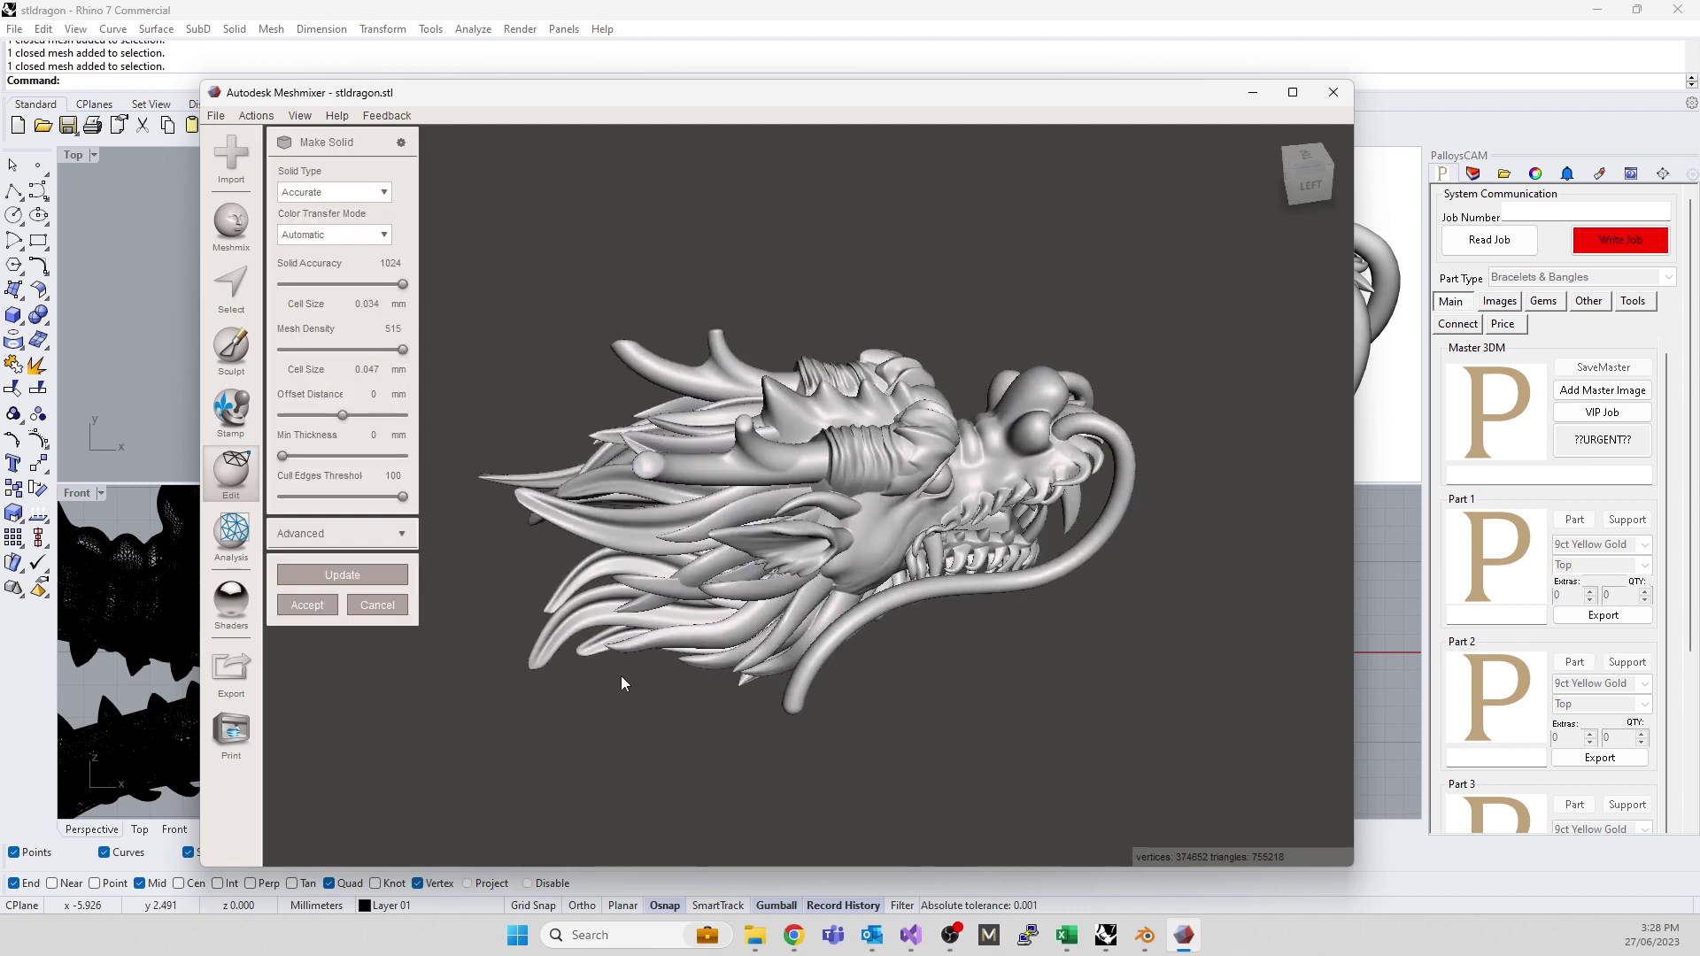
- Set Make Solid offset distance to 0.2 mm and update the dragon solid
right_drag(623, 677, 659, 294)
right_drag(1022, 528, 857, 474)
scroll(753, 515, up, 3)
scroll(752, 515, down, 3)
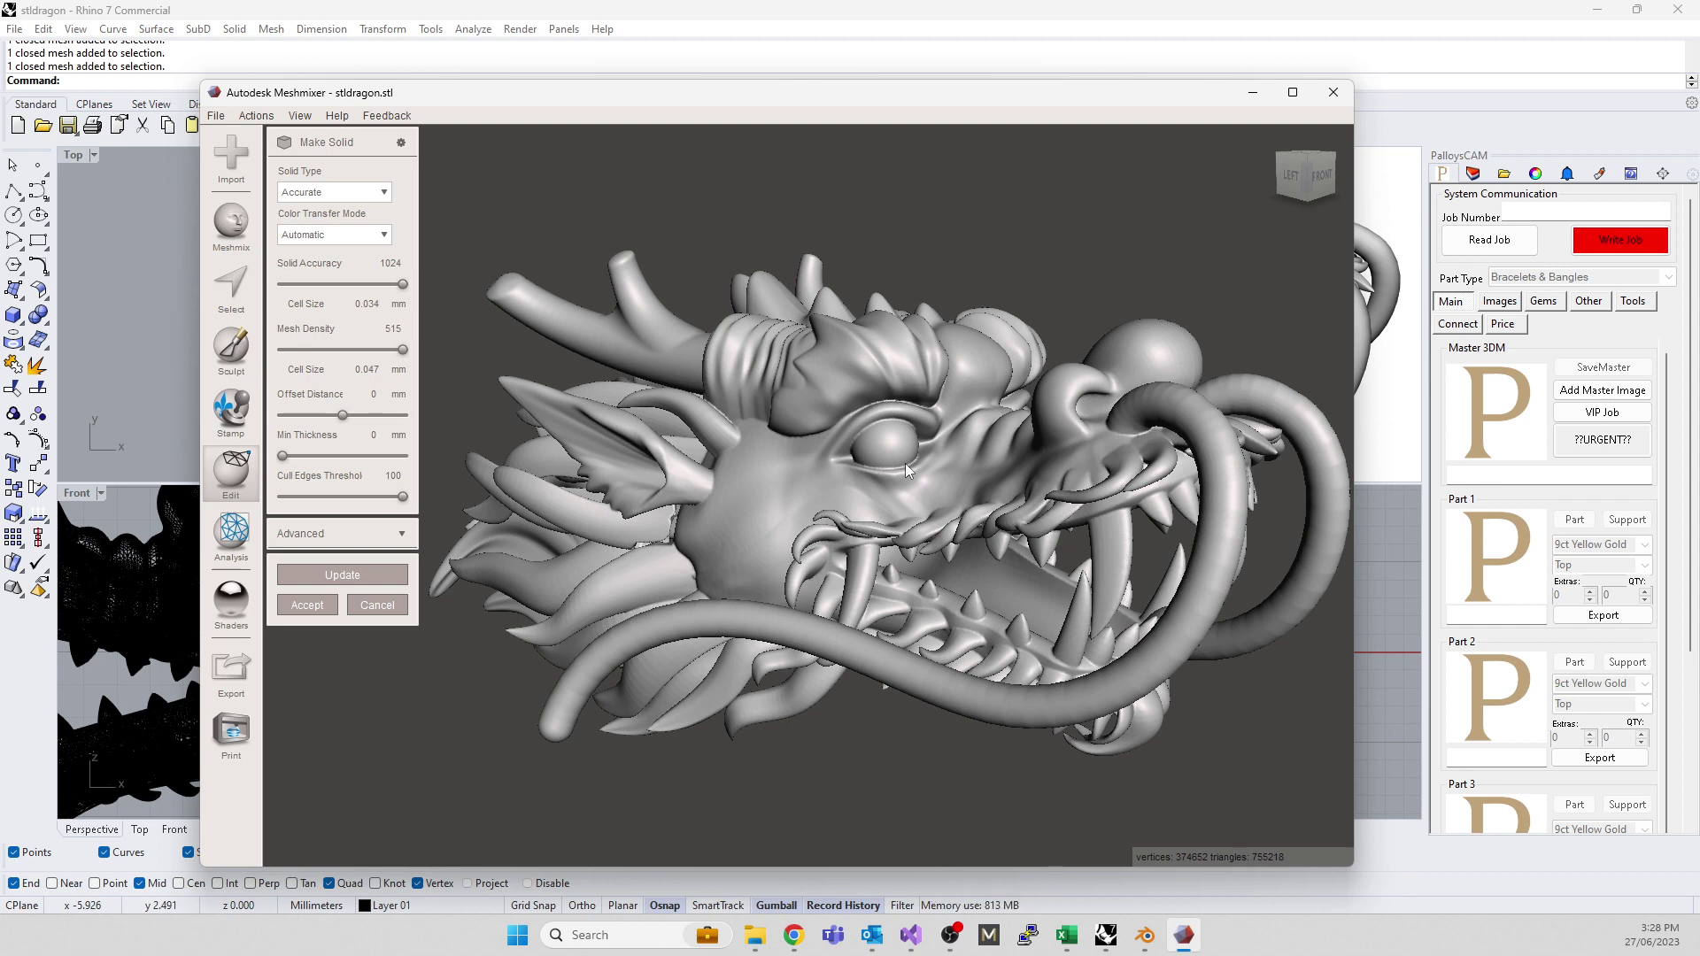
click(379, 394)
text(0)
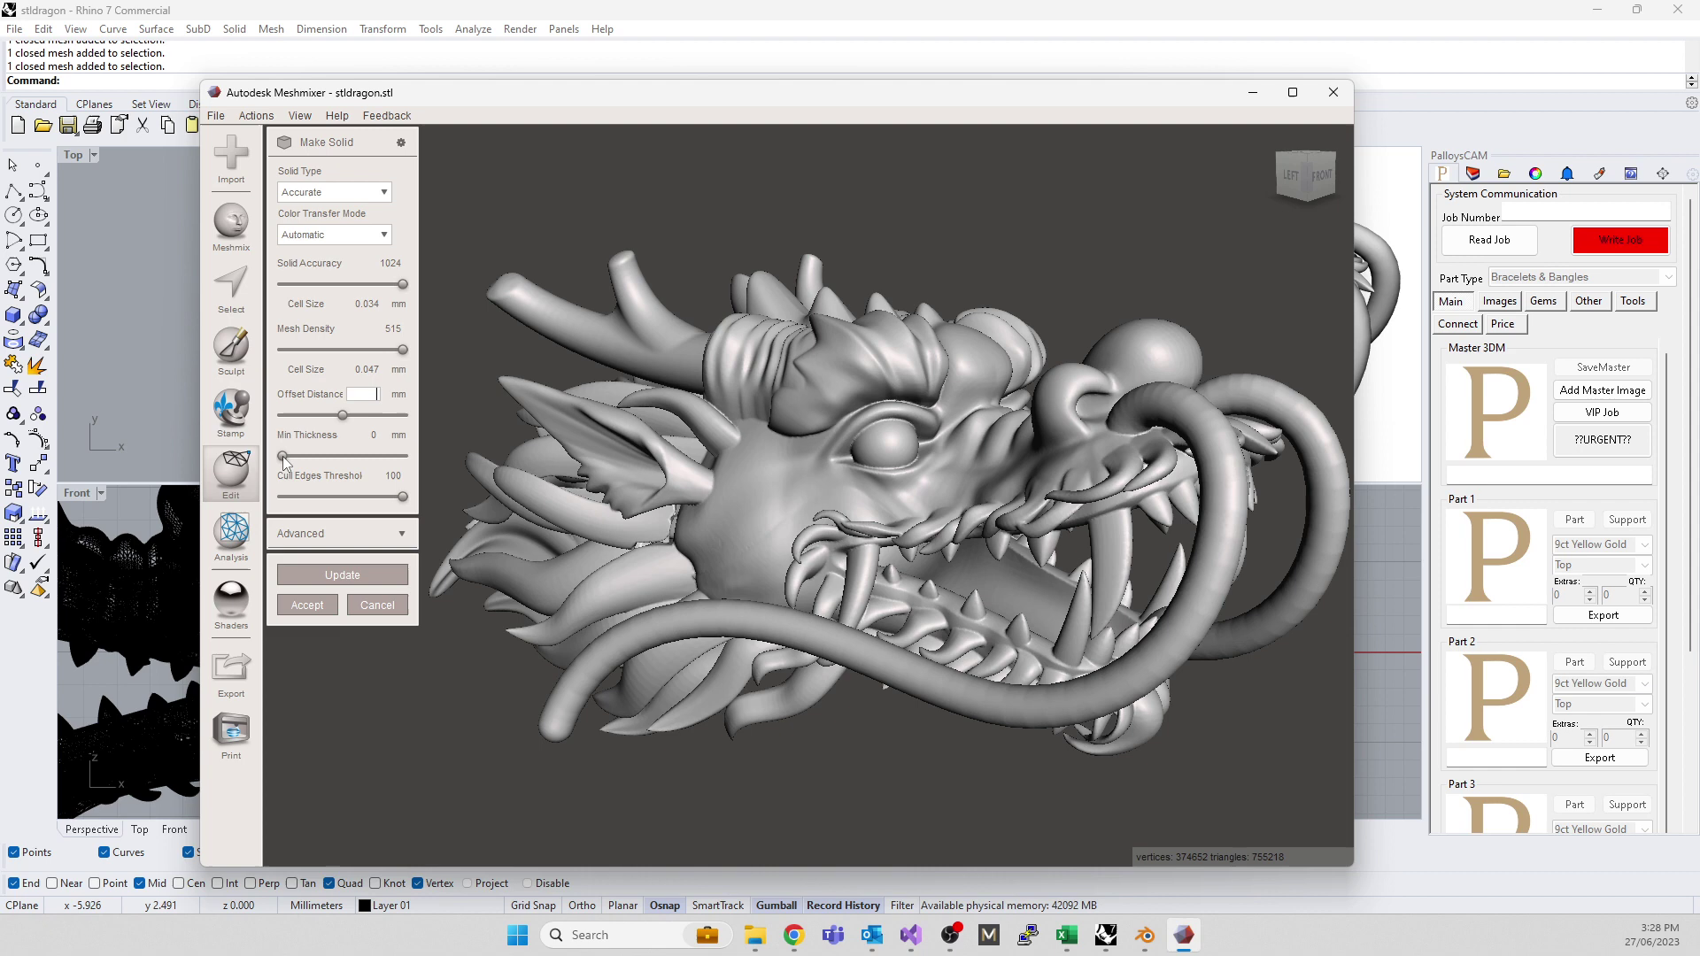
click(375, 434)
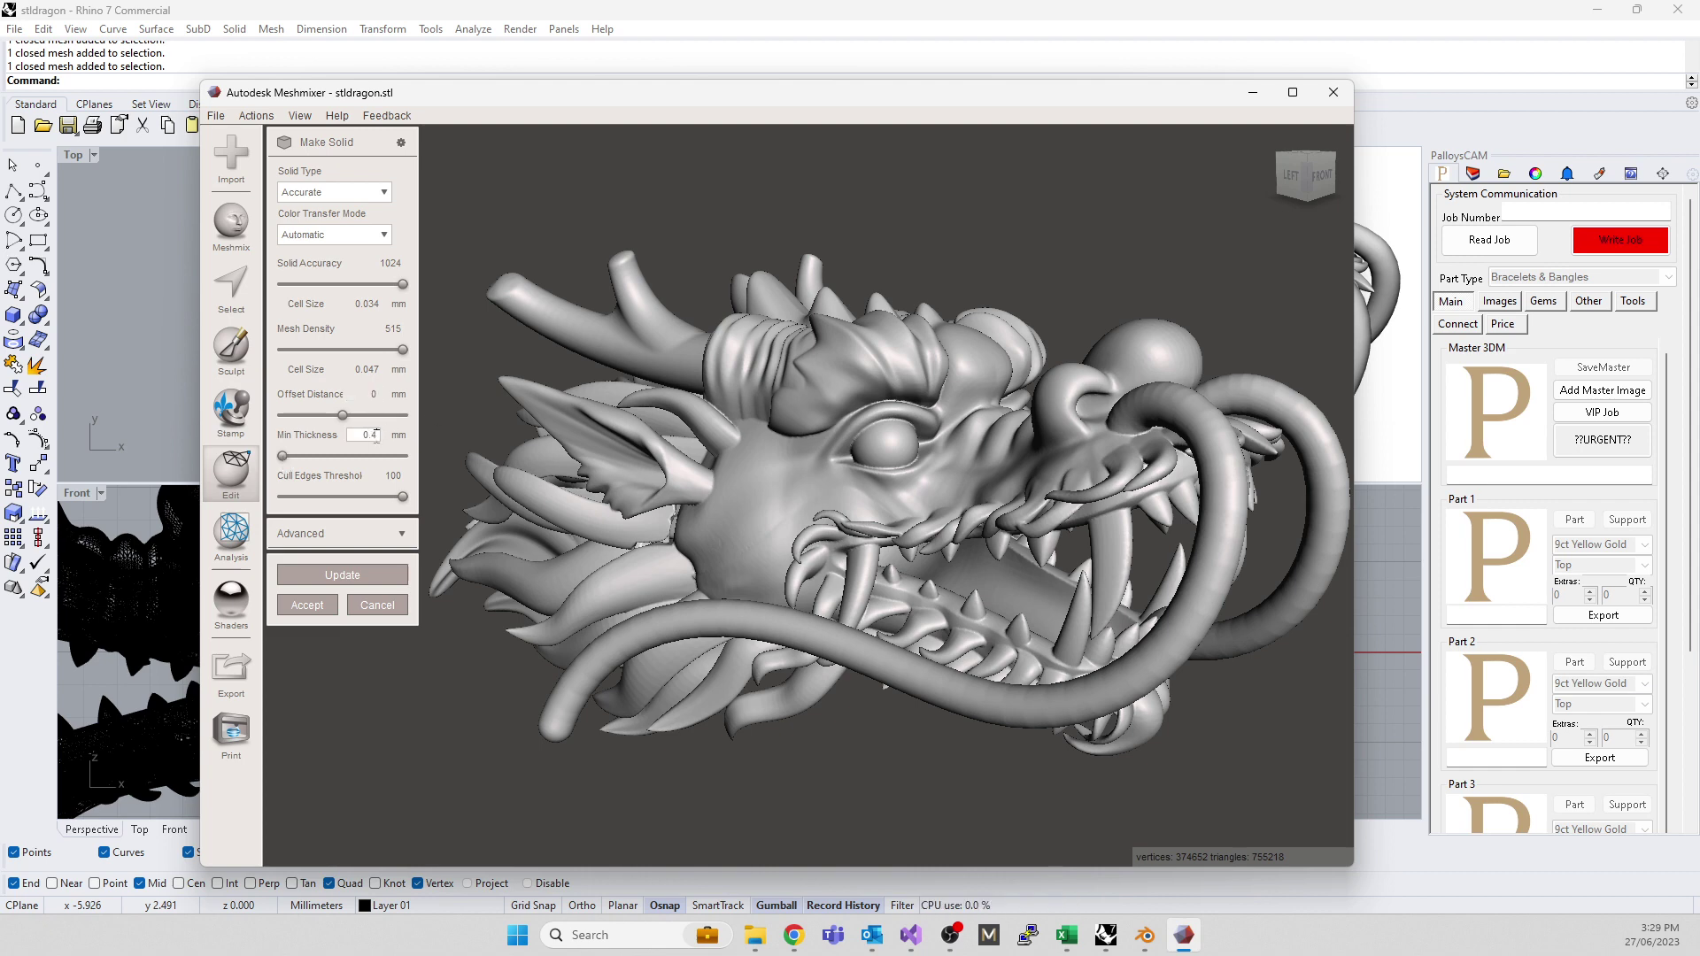
click(340, 576)
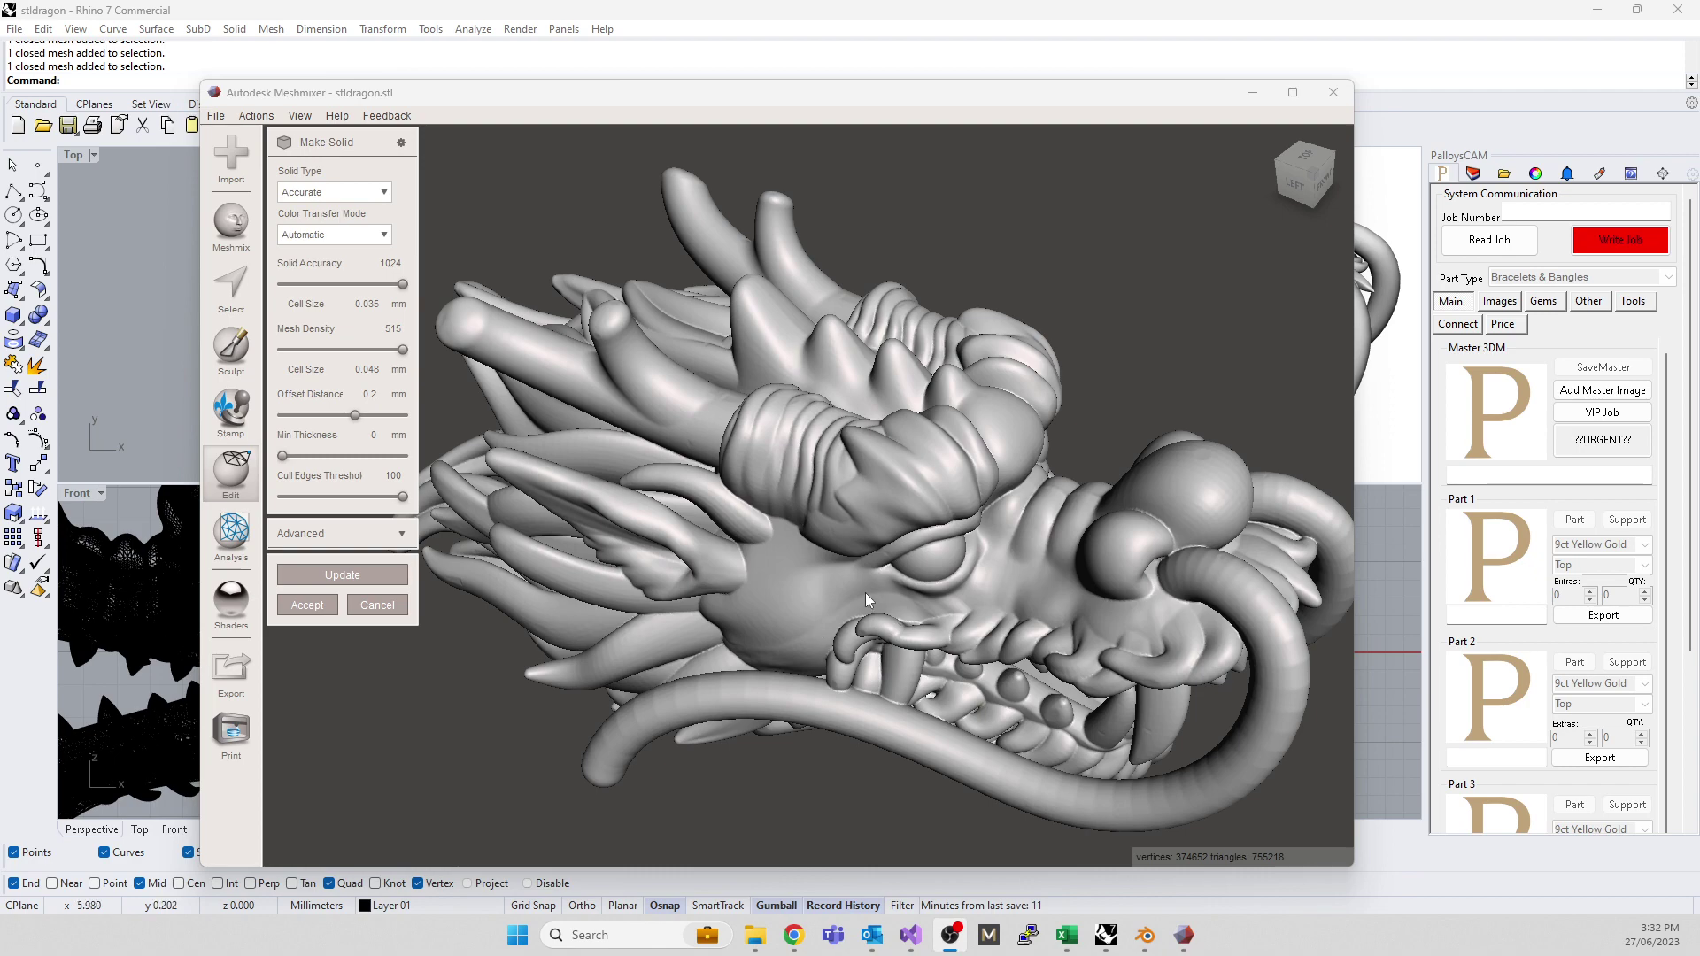
- Orbit and zoom around the thickened dragon head to inspect its front, top, side and back-left
right_drag(866, 594, 903, 553)
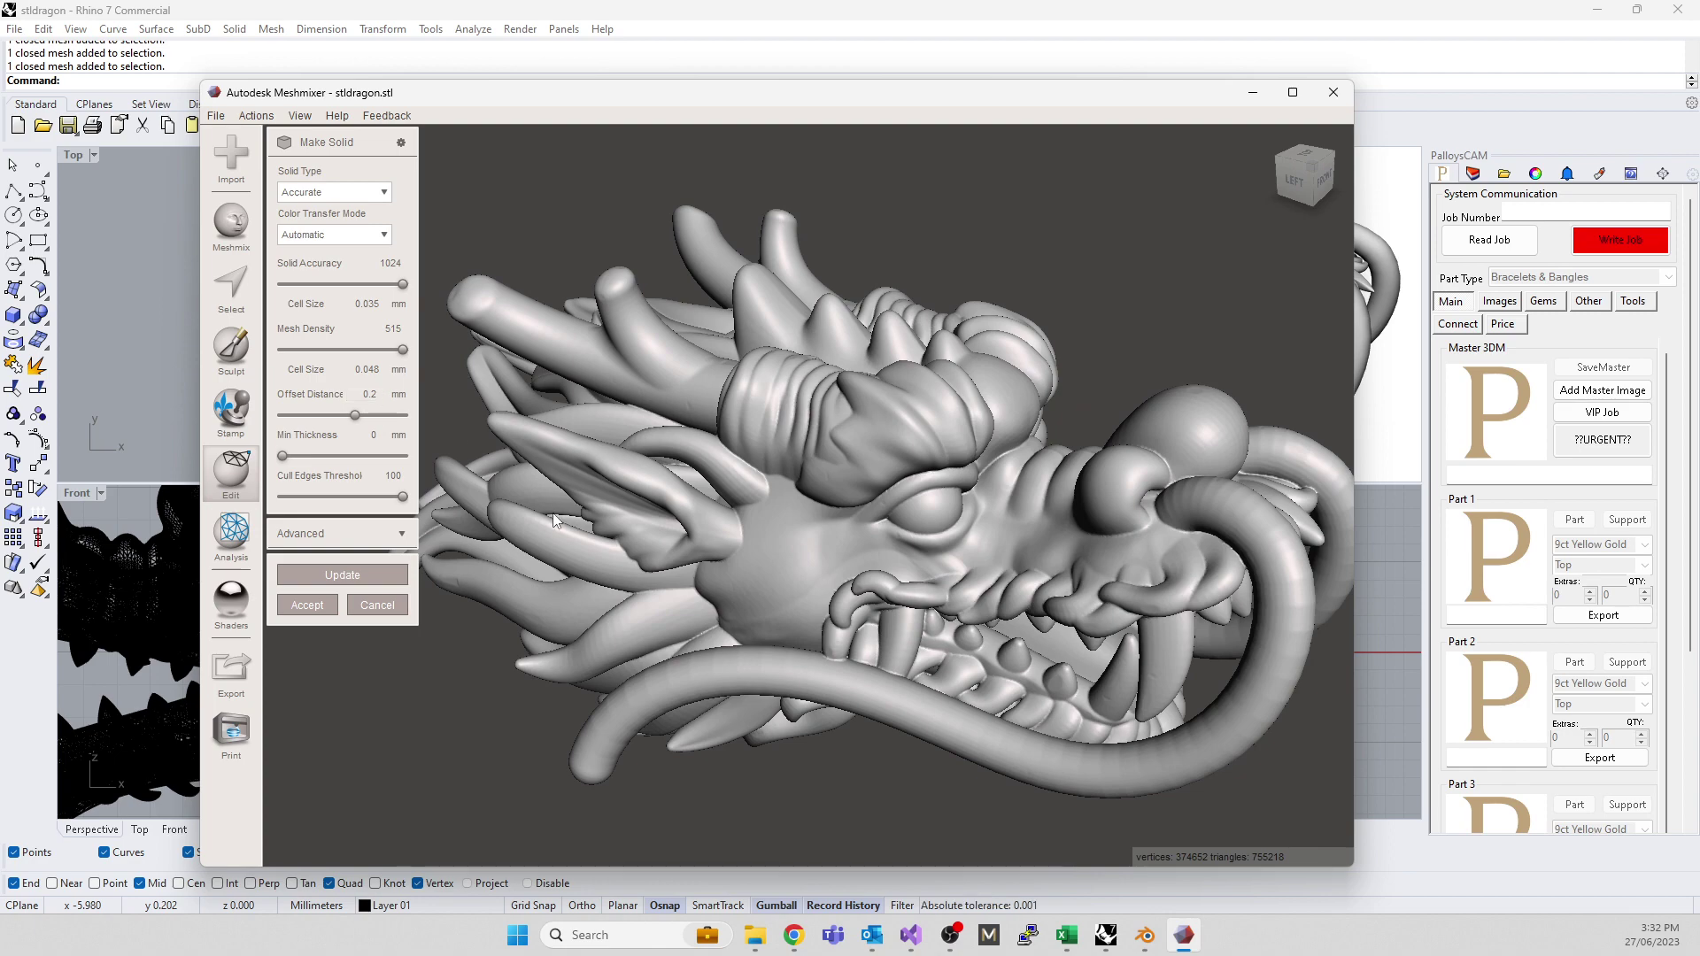
right_drag(554, 519, 526, 455)
scroll(968, 555, up, 3)
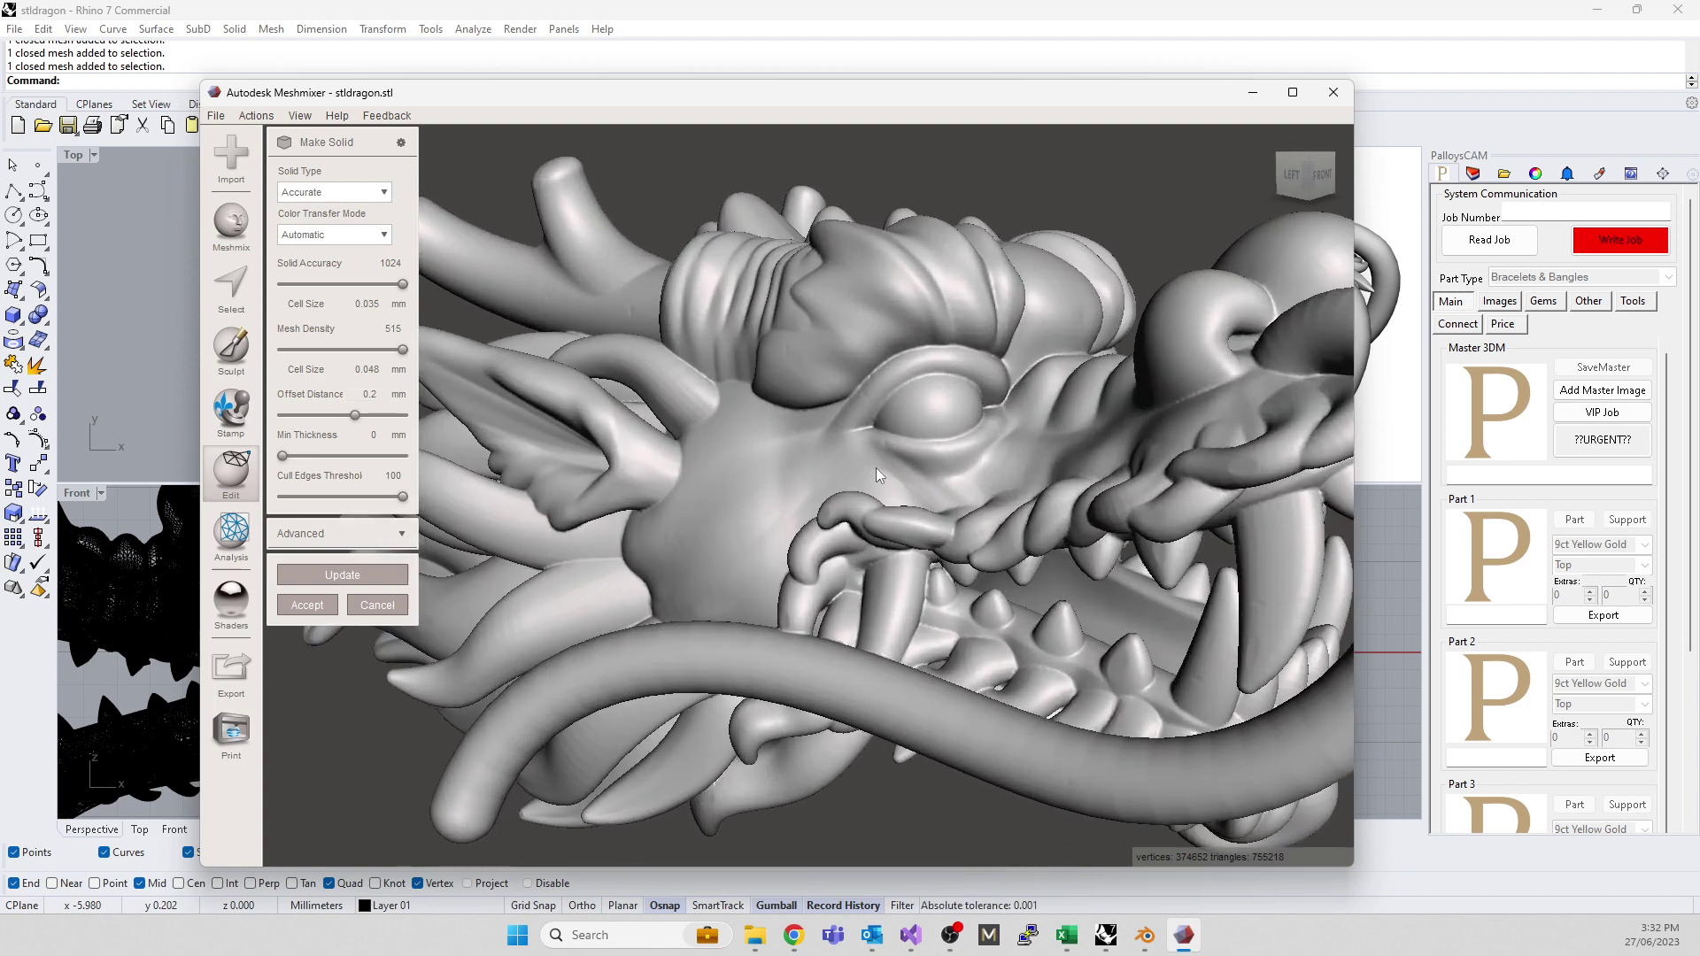
right_drag(874, 468, 868, 529)
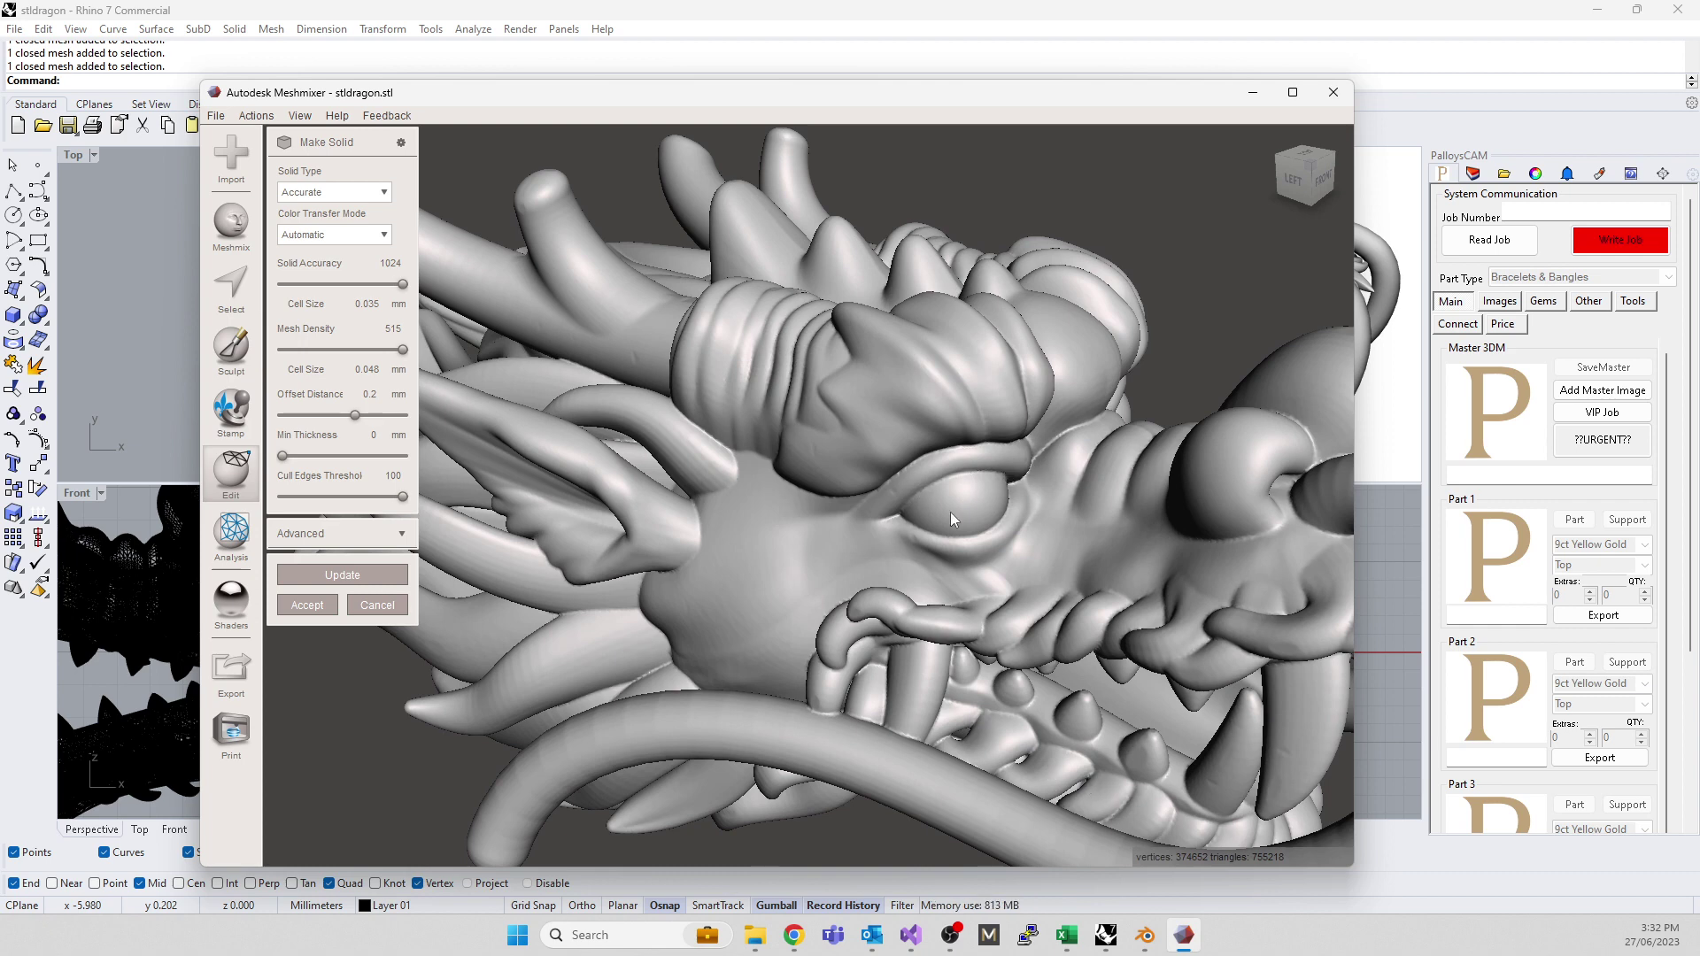
mouse_move(873, 533)
right_down()
mouse_move(873, 577)
mouse_move(883, 524)
right_up()
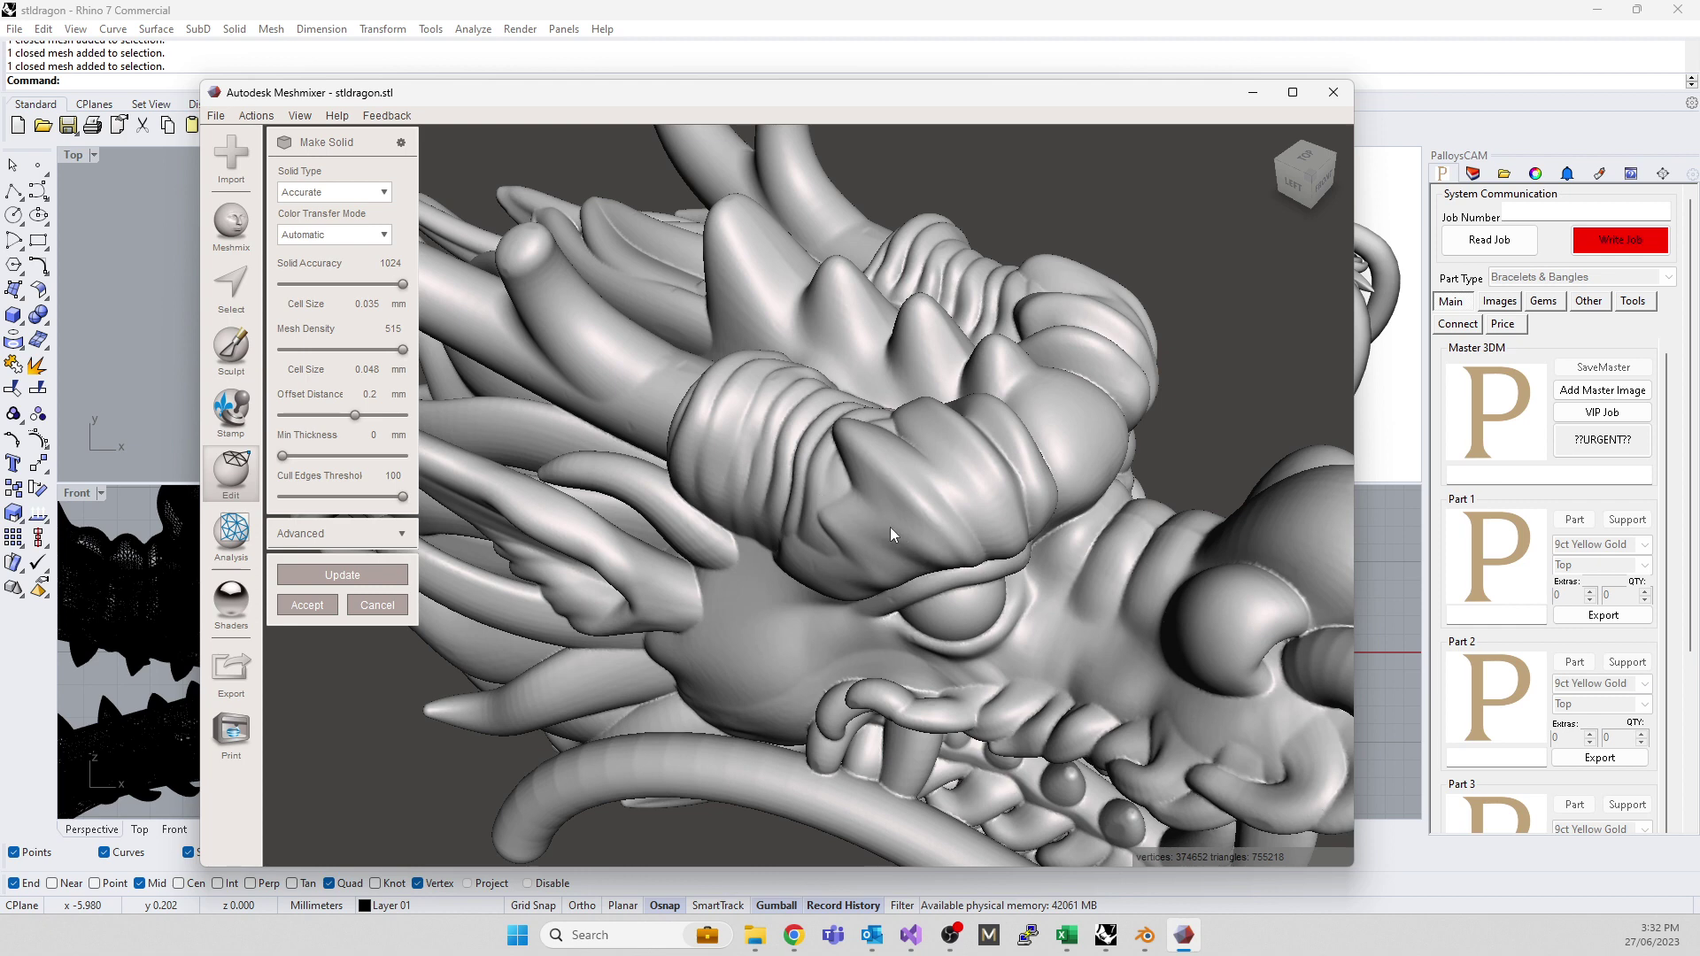
scroll(875, 375, down, 5)
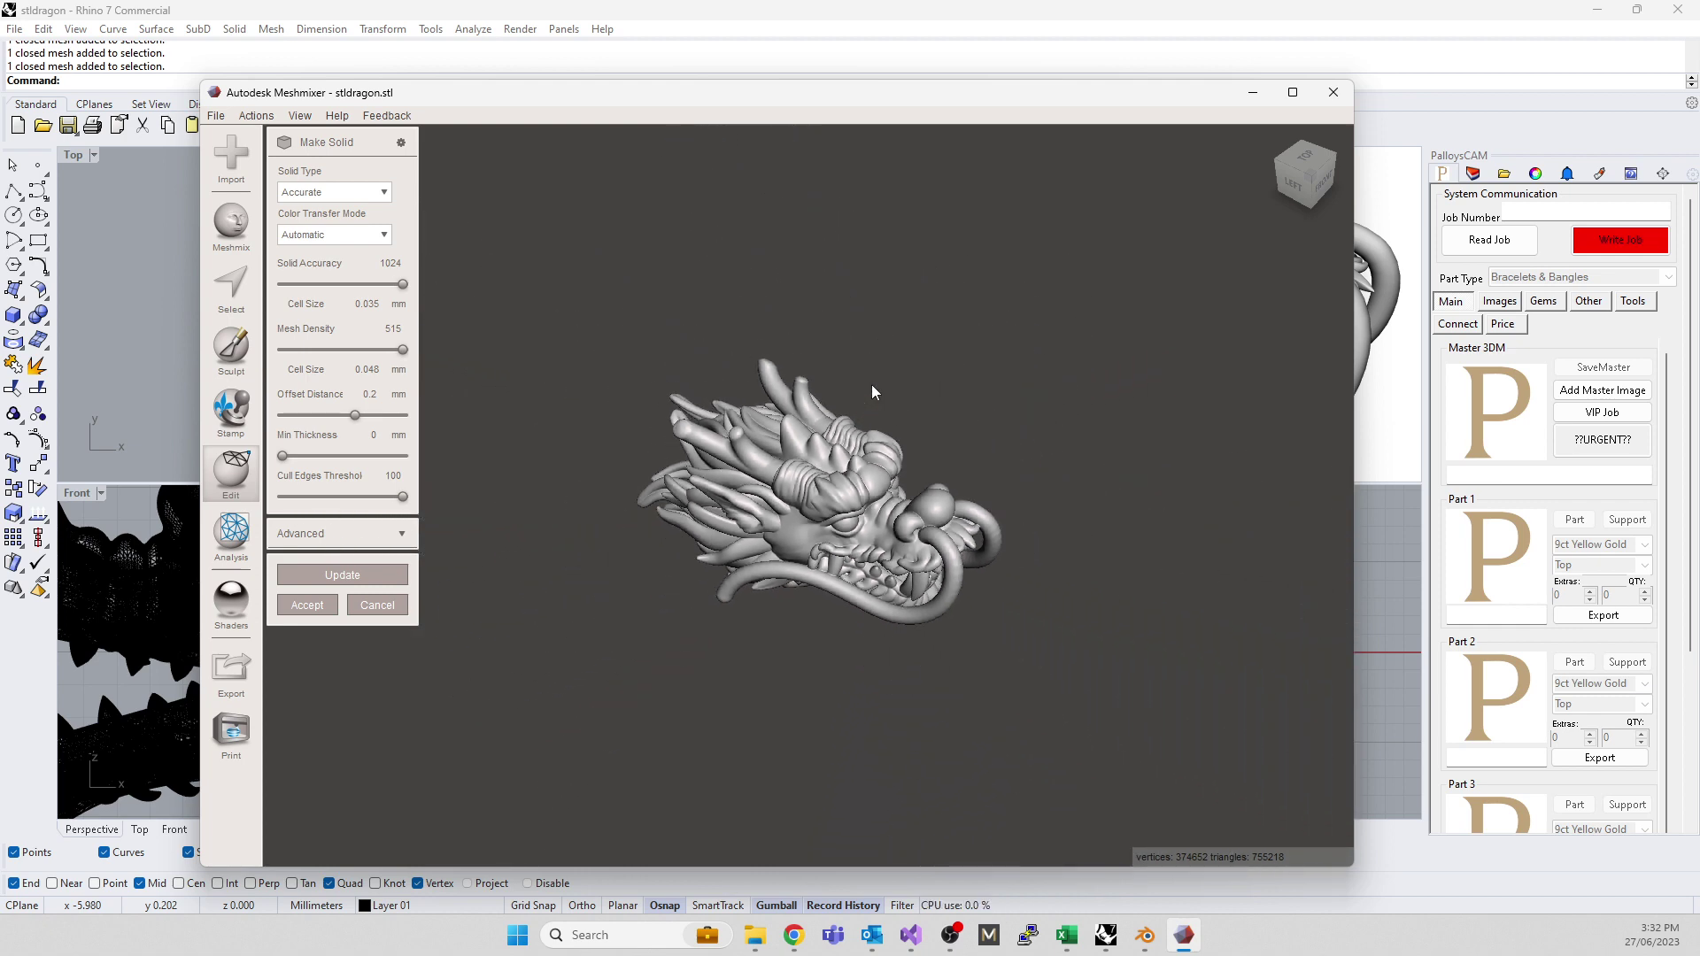
right_drag(872, 387, 1016, 502)
scroll(1017, 502, up, 5)
right_drag(866, 513, 580, 633)
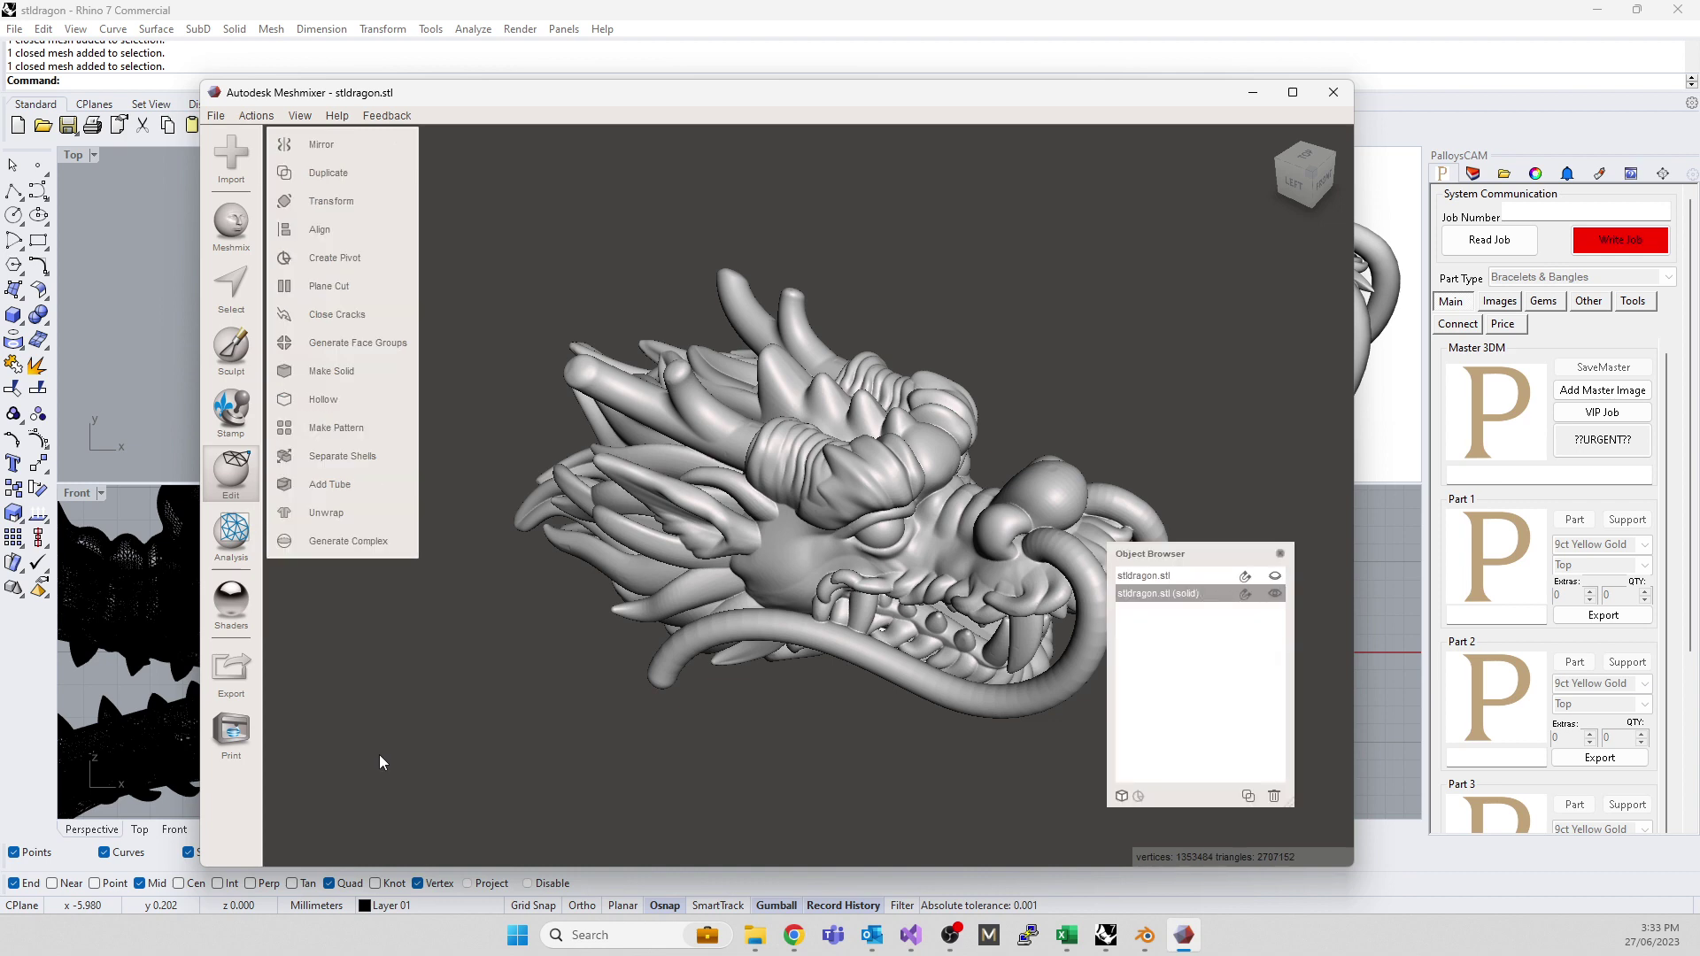
- Export the solid dragon as newdragon.stl on the Desktop, overwriting the existing file
click(215, 115)
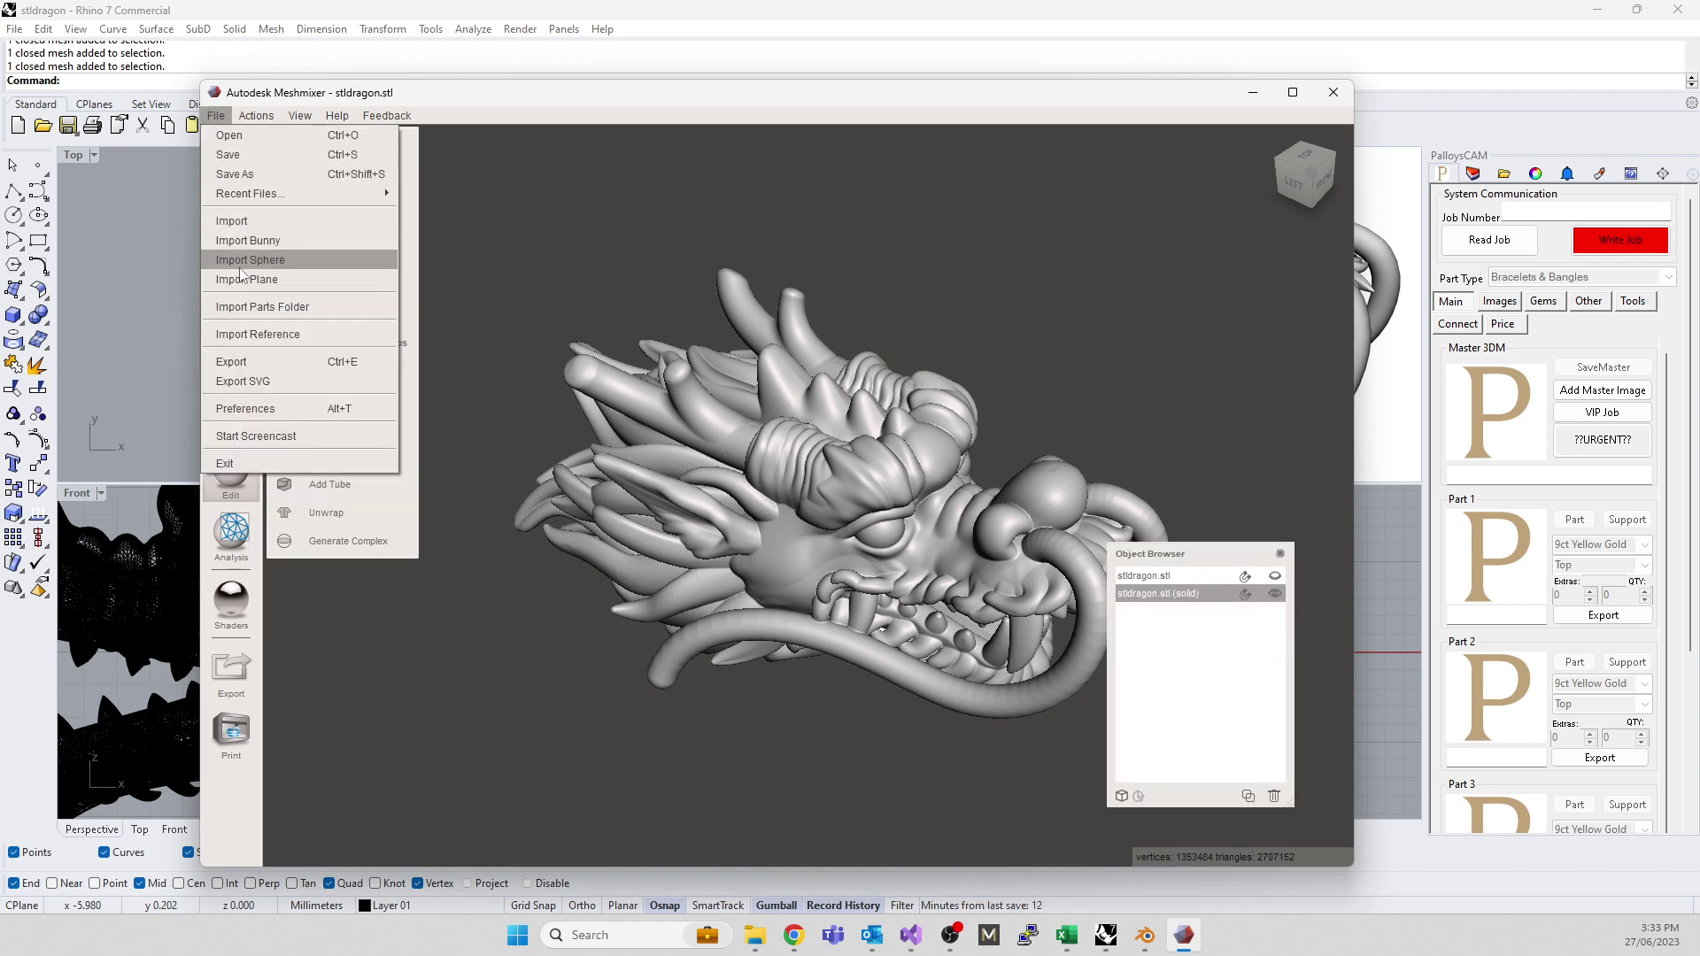
click(237, 361)
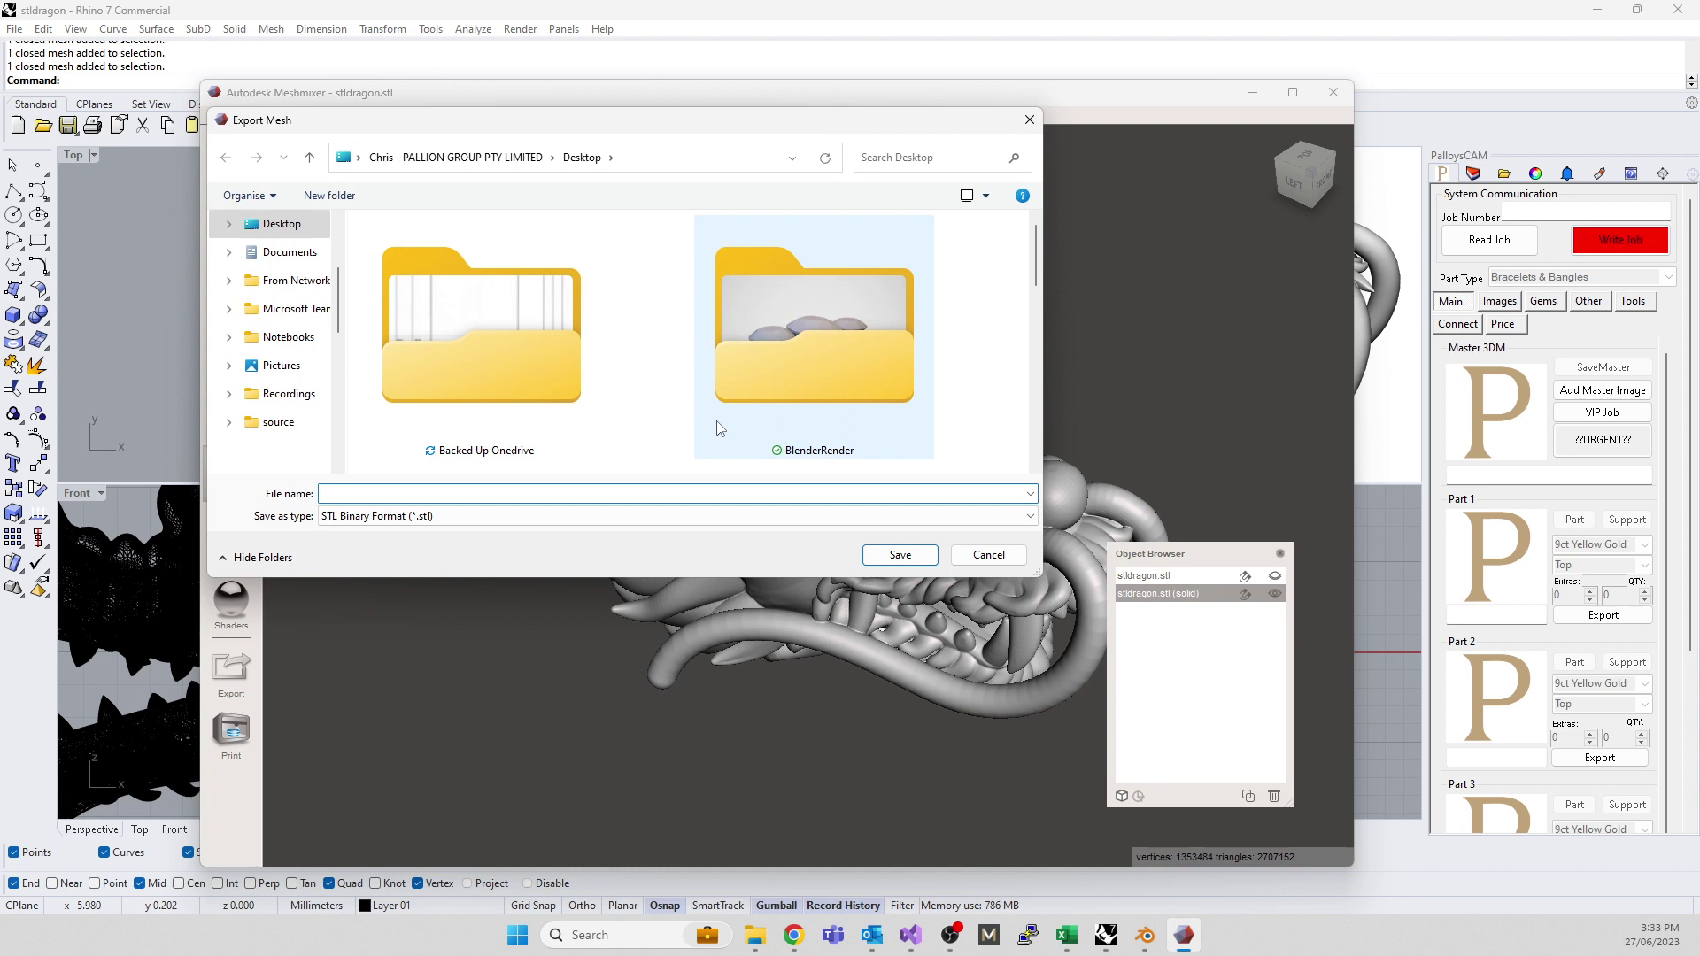
scroll(720, 429, down, 5)
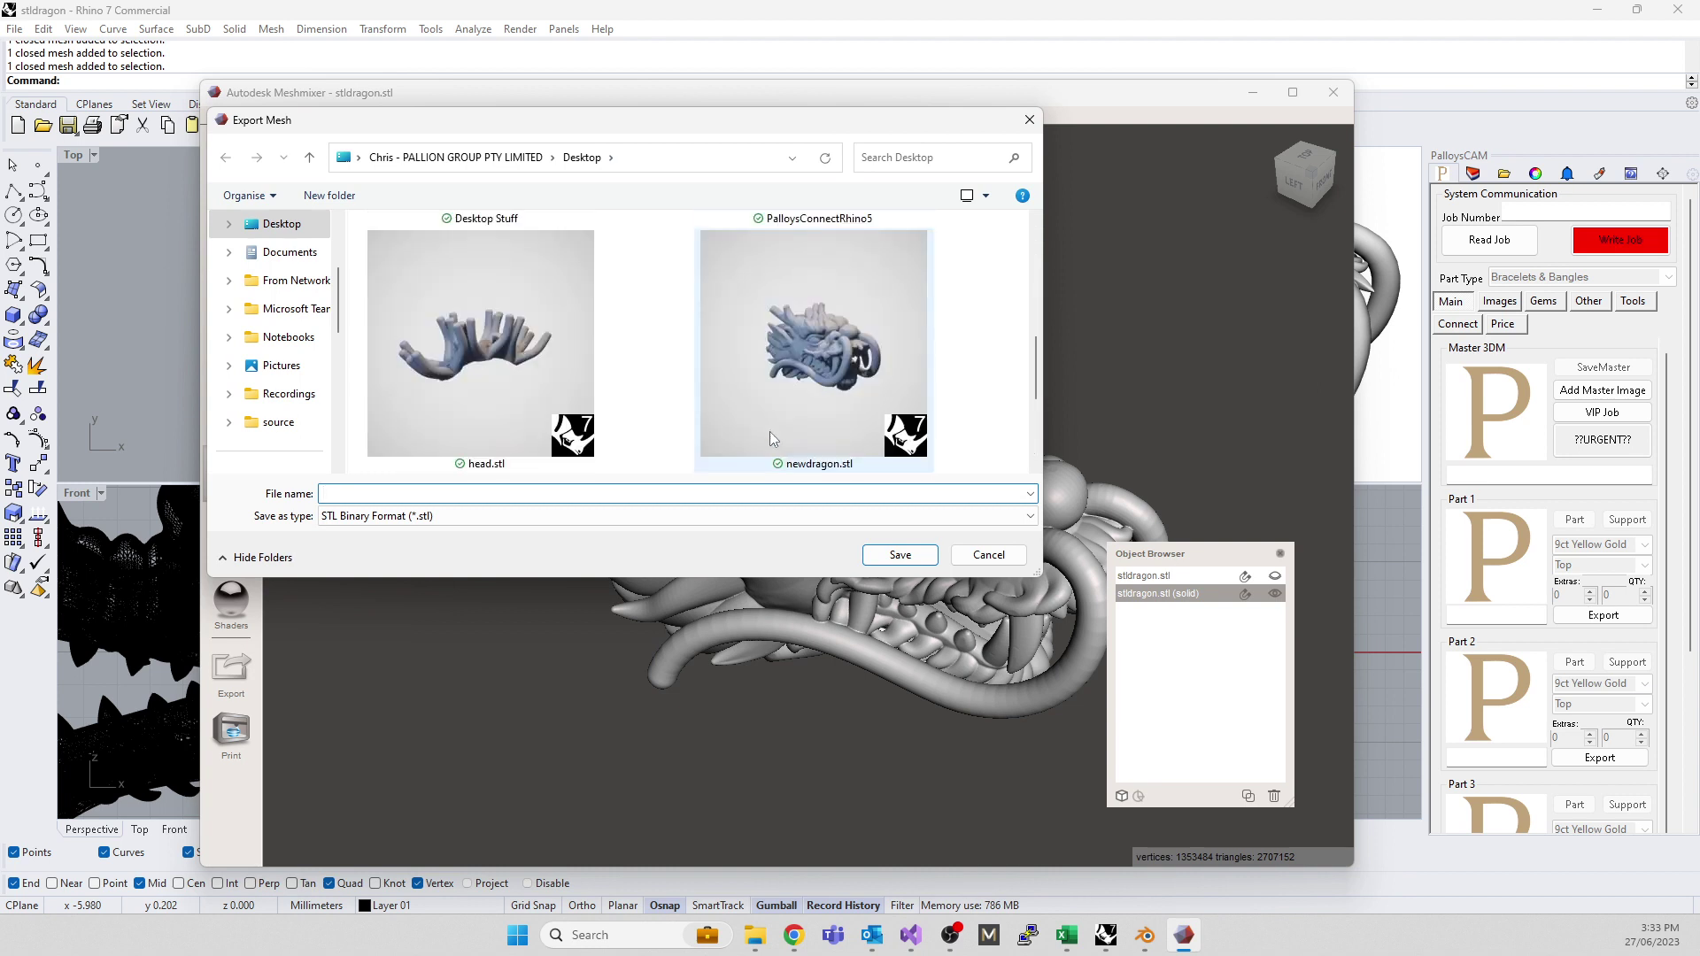
click(794, 397)
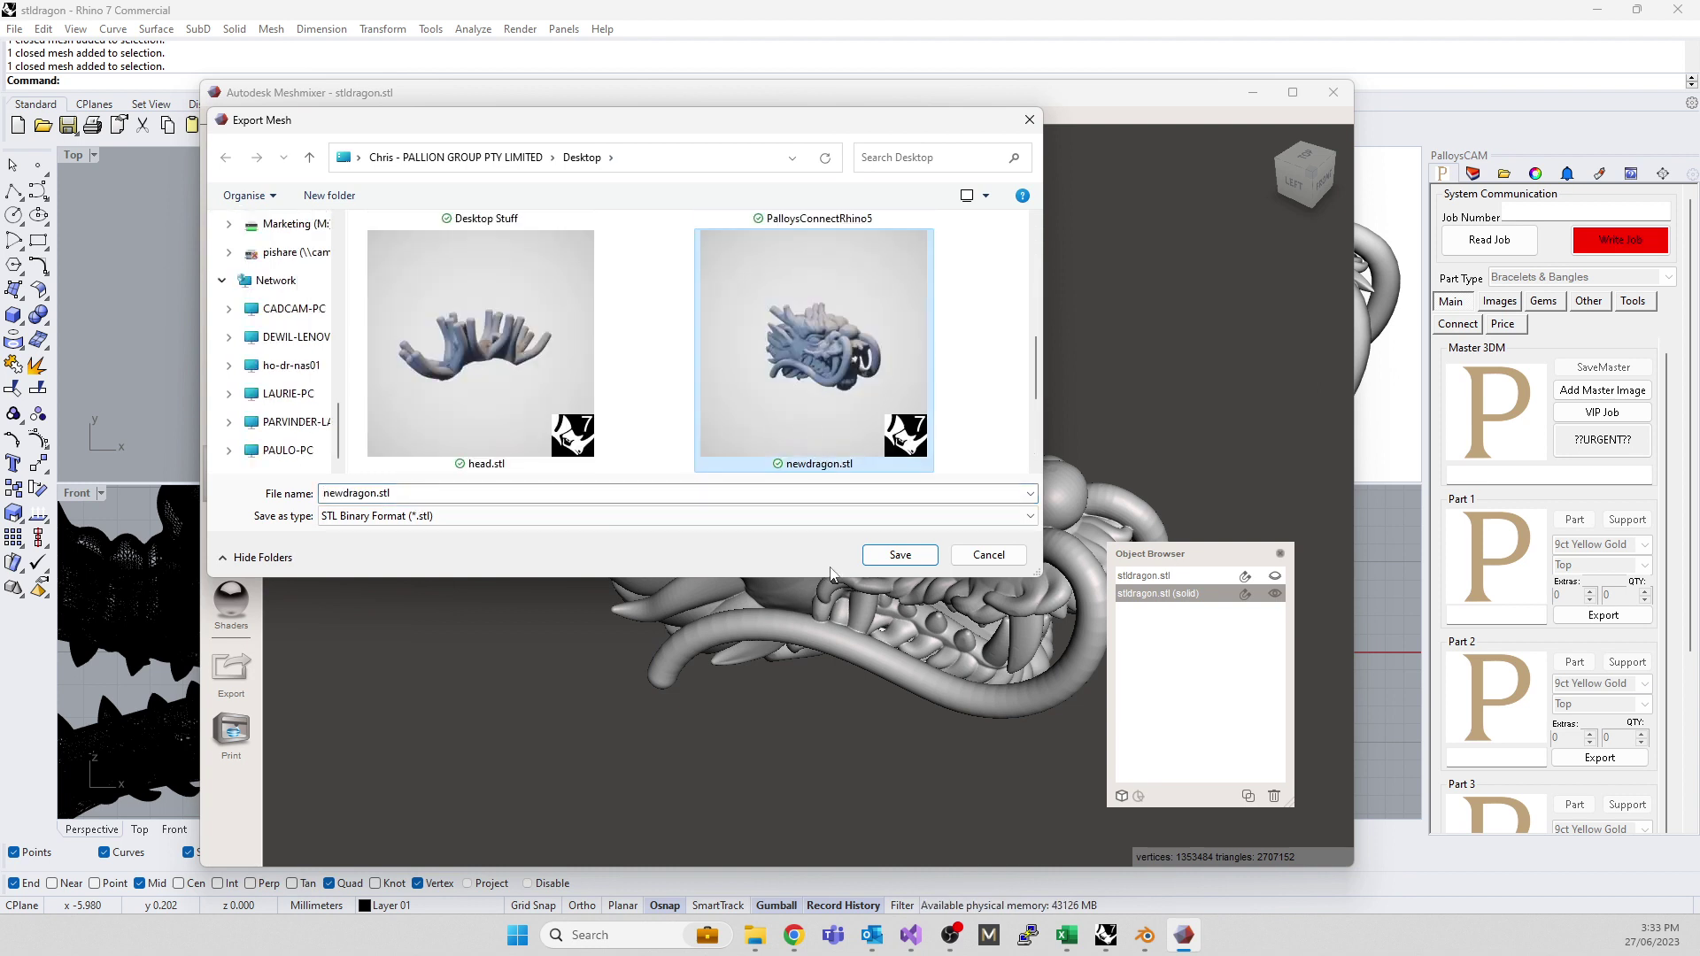
click(885, 556)
click(879, 462)
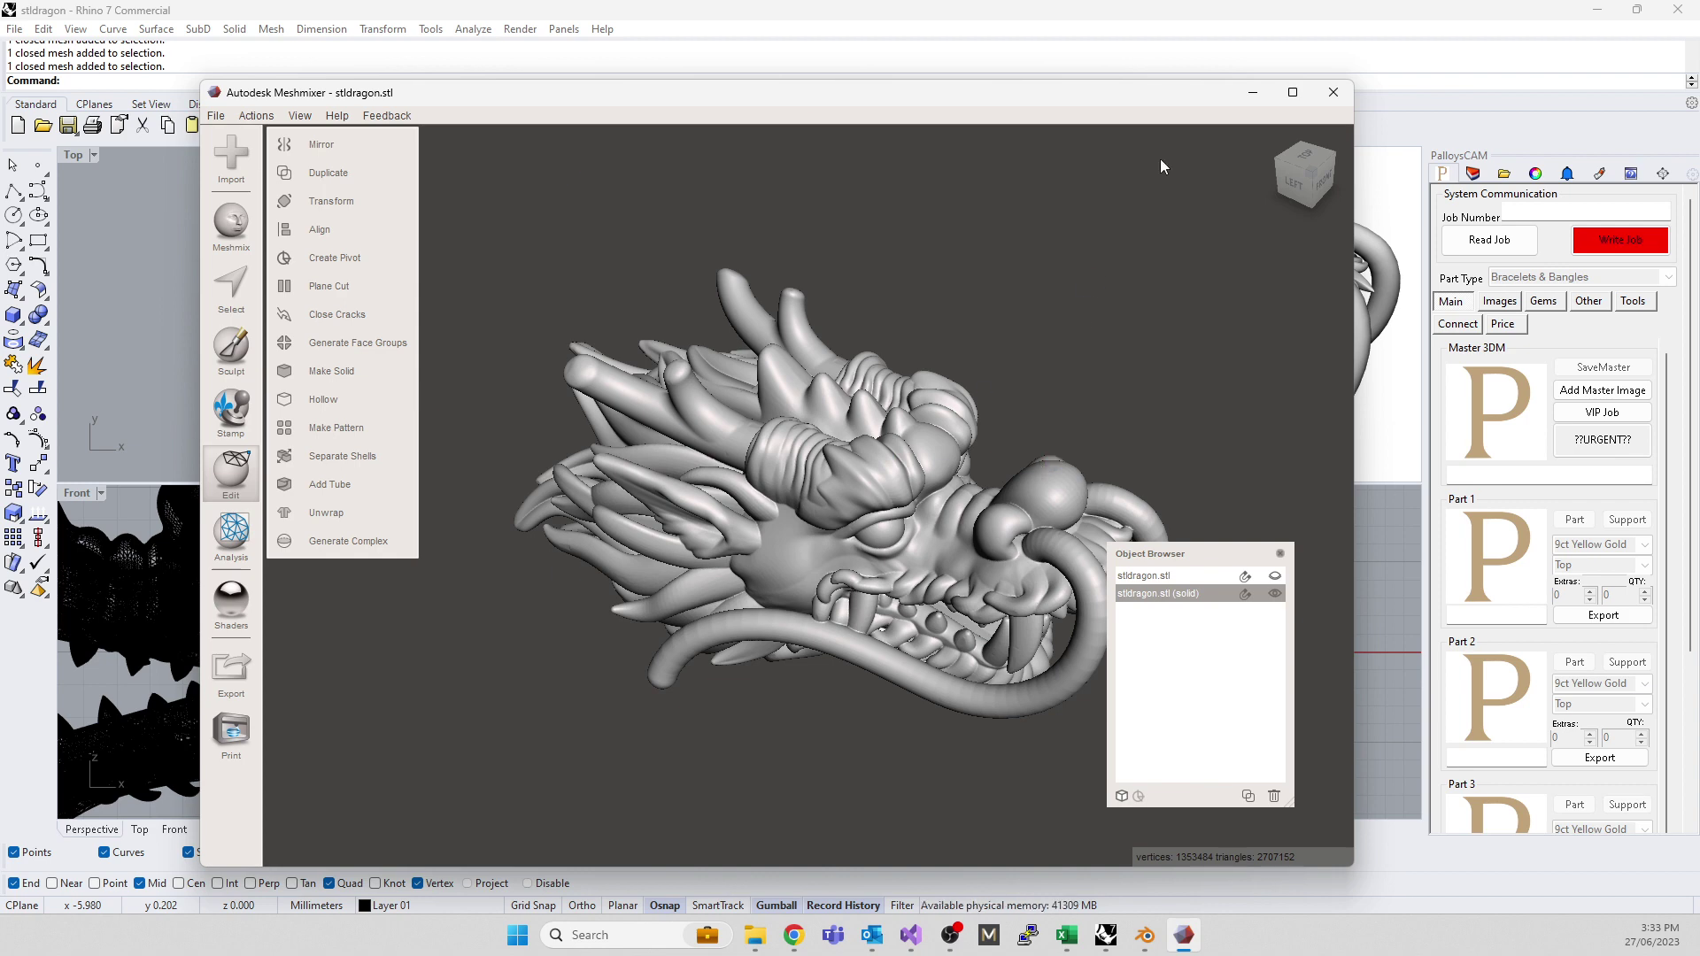
- Back in Rhino, window-select the original dragon's meshes and move them down with the gumball
click(1254, 99)
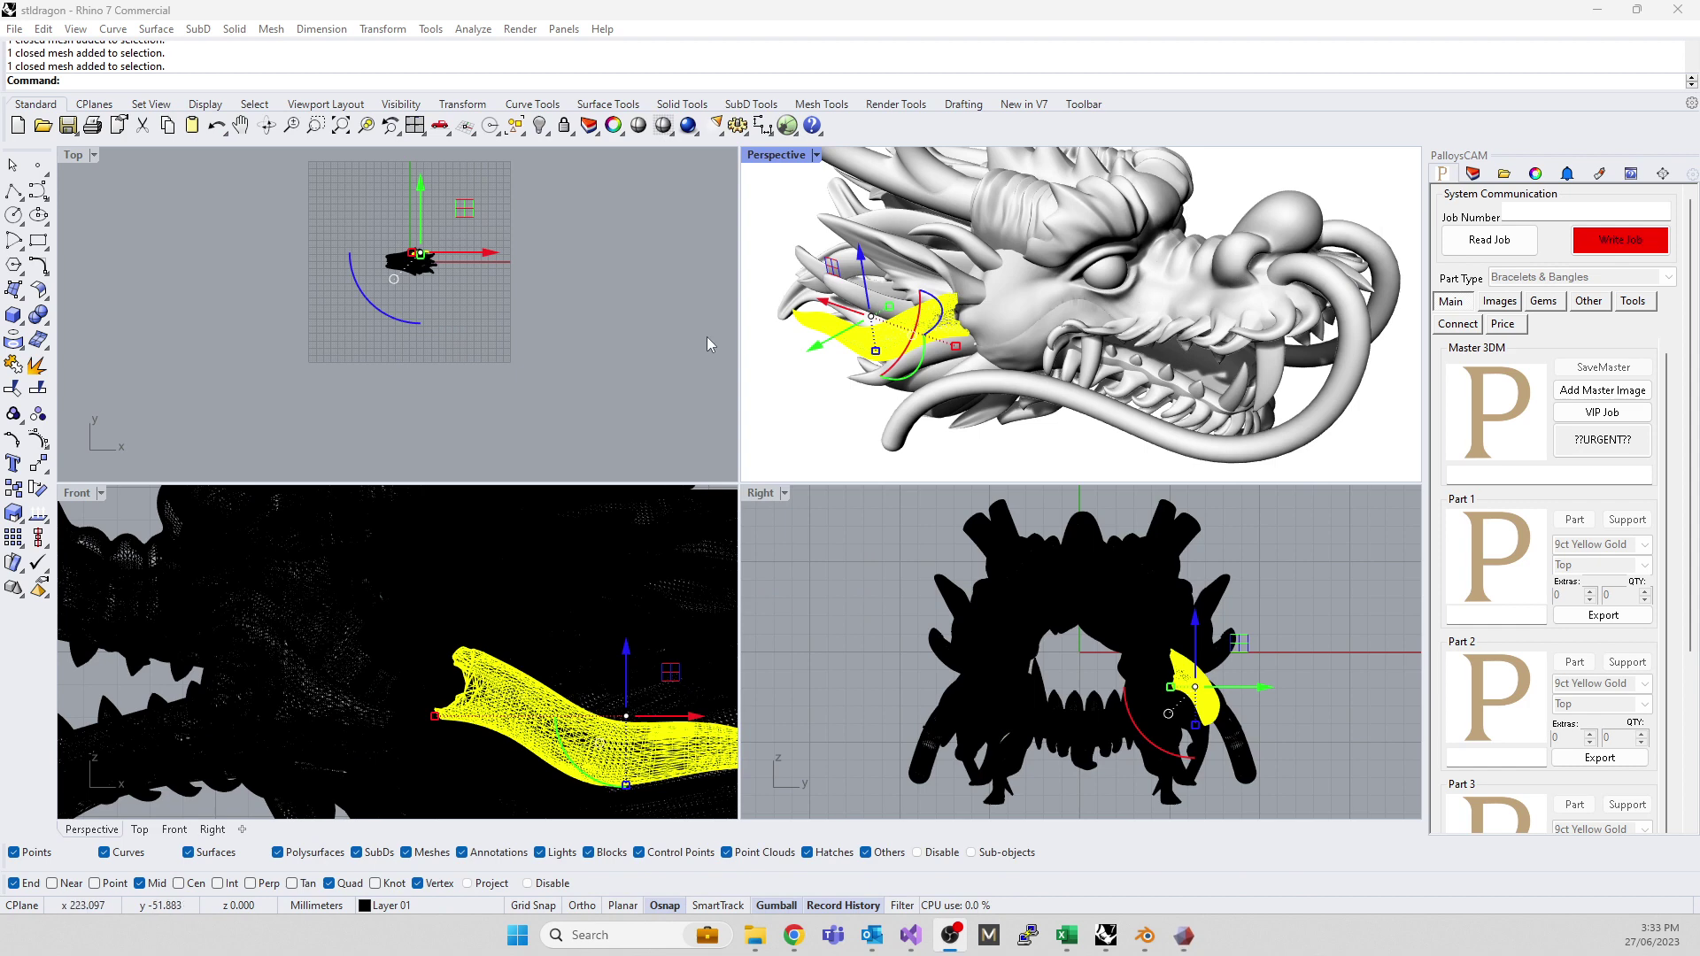
click(524, 351)
drag(365, 235, 478, 290)
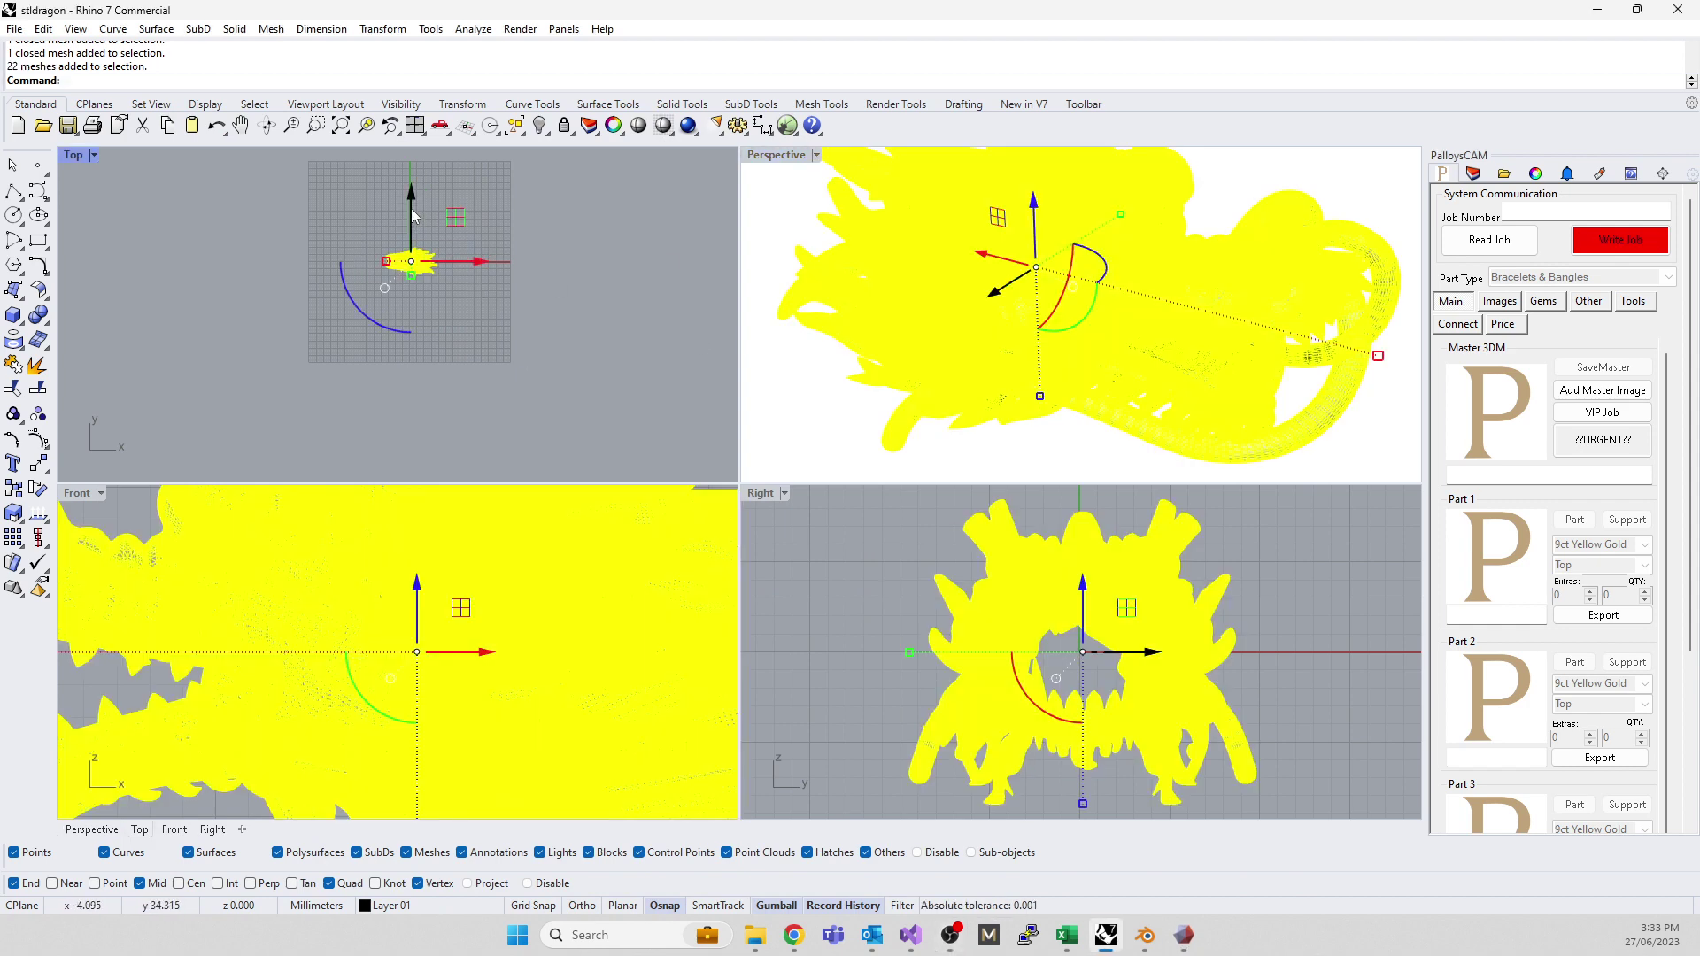
drag(411, 202, 412, 239)
click(252, 299)
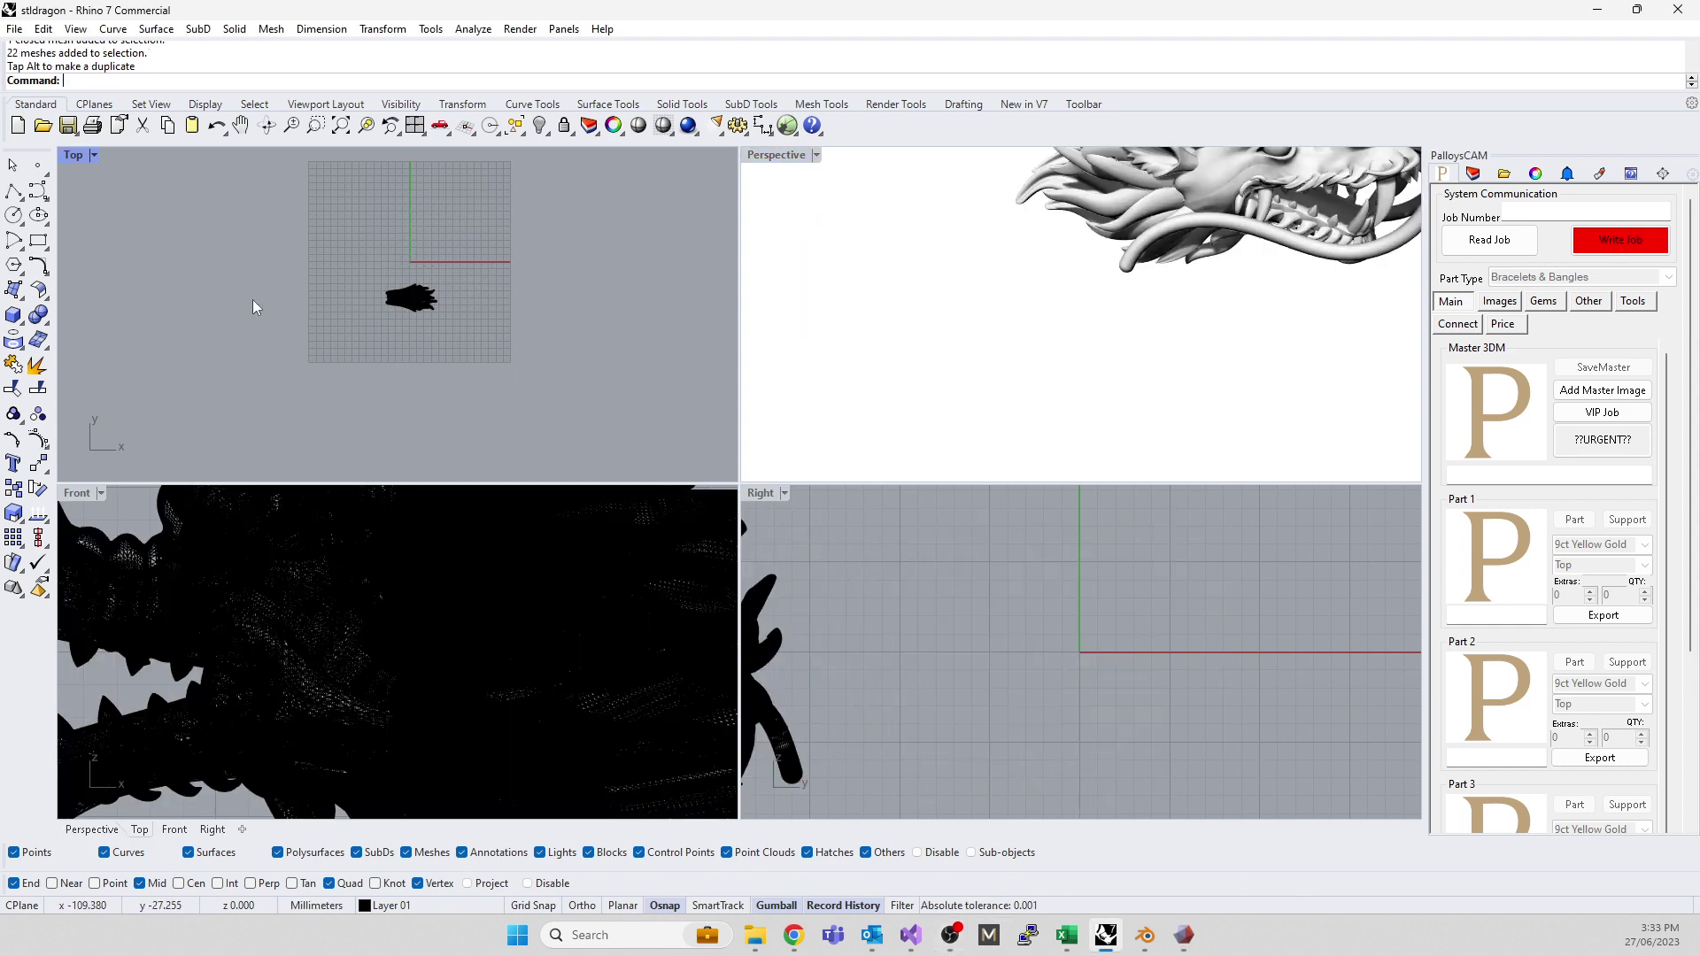
- Import newdragon.stl into the scene as a second dragon head
text(Import)
key(Return)
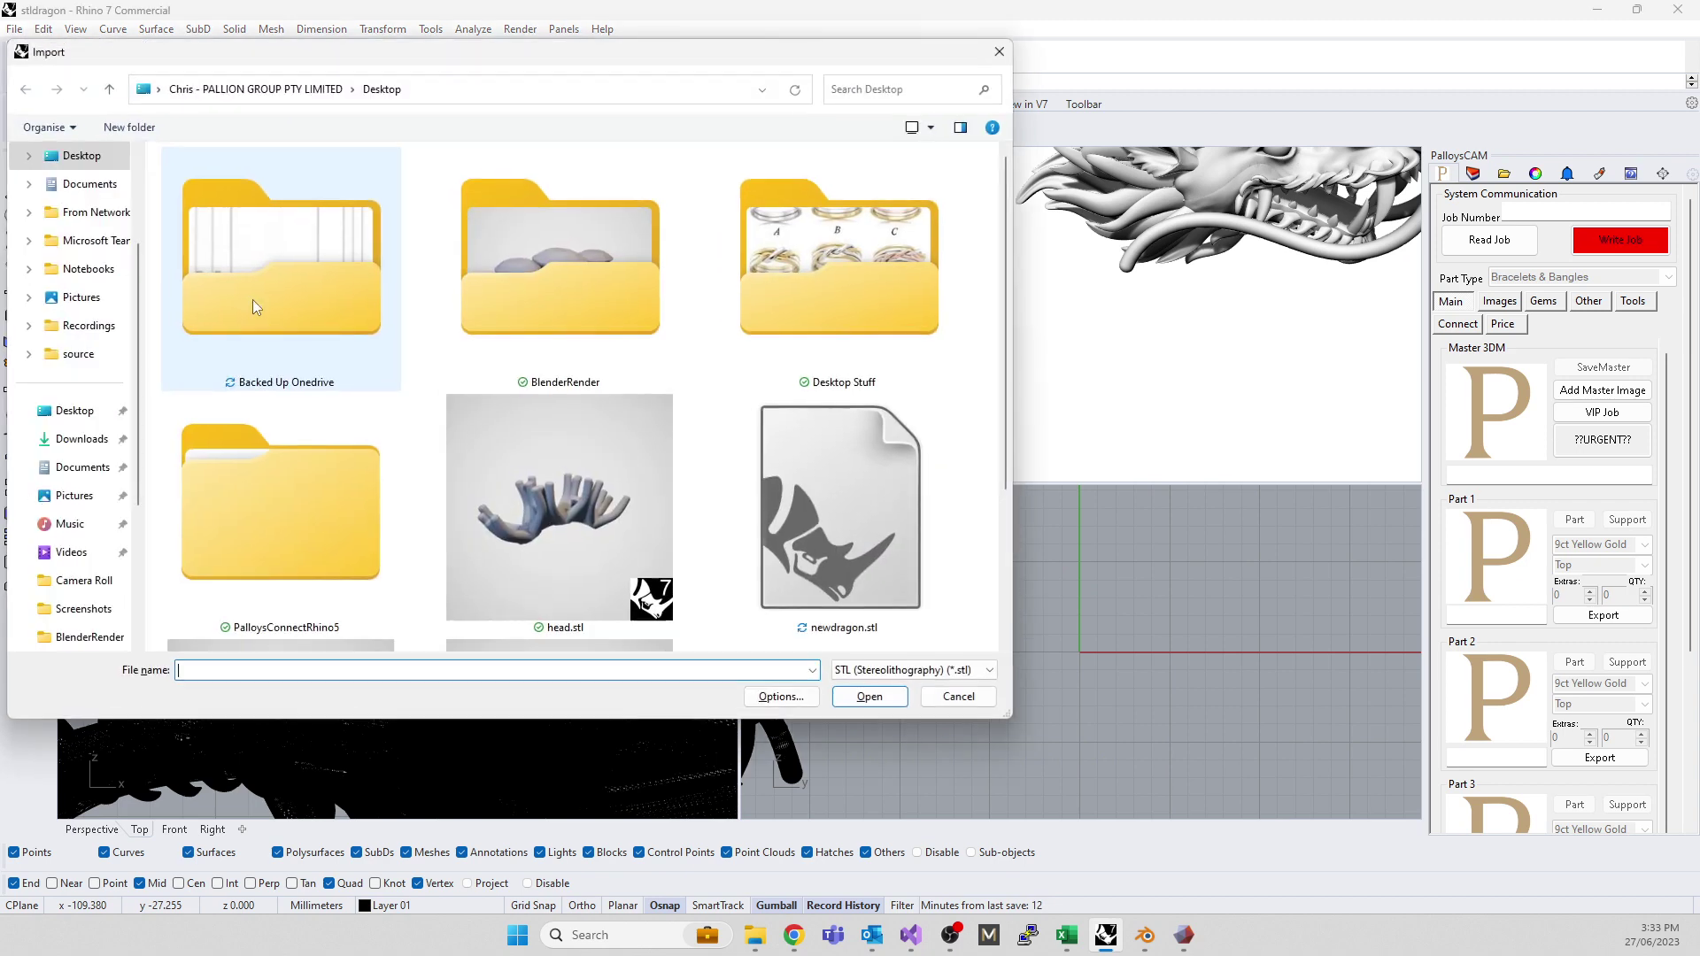
double_click(809, 555)
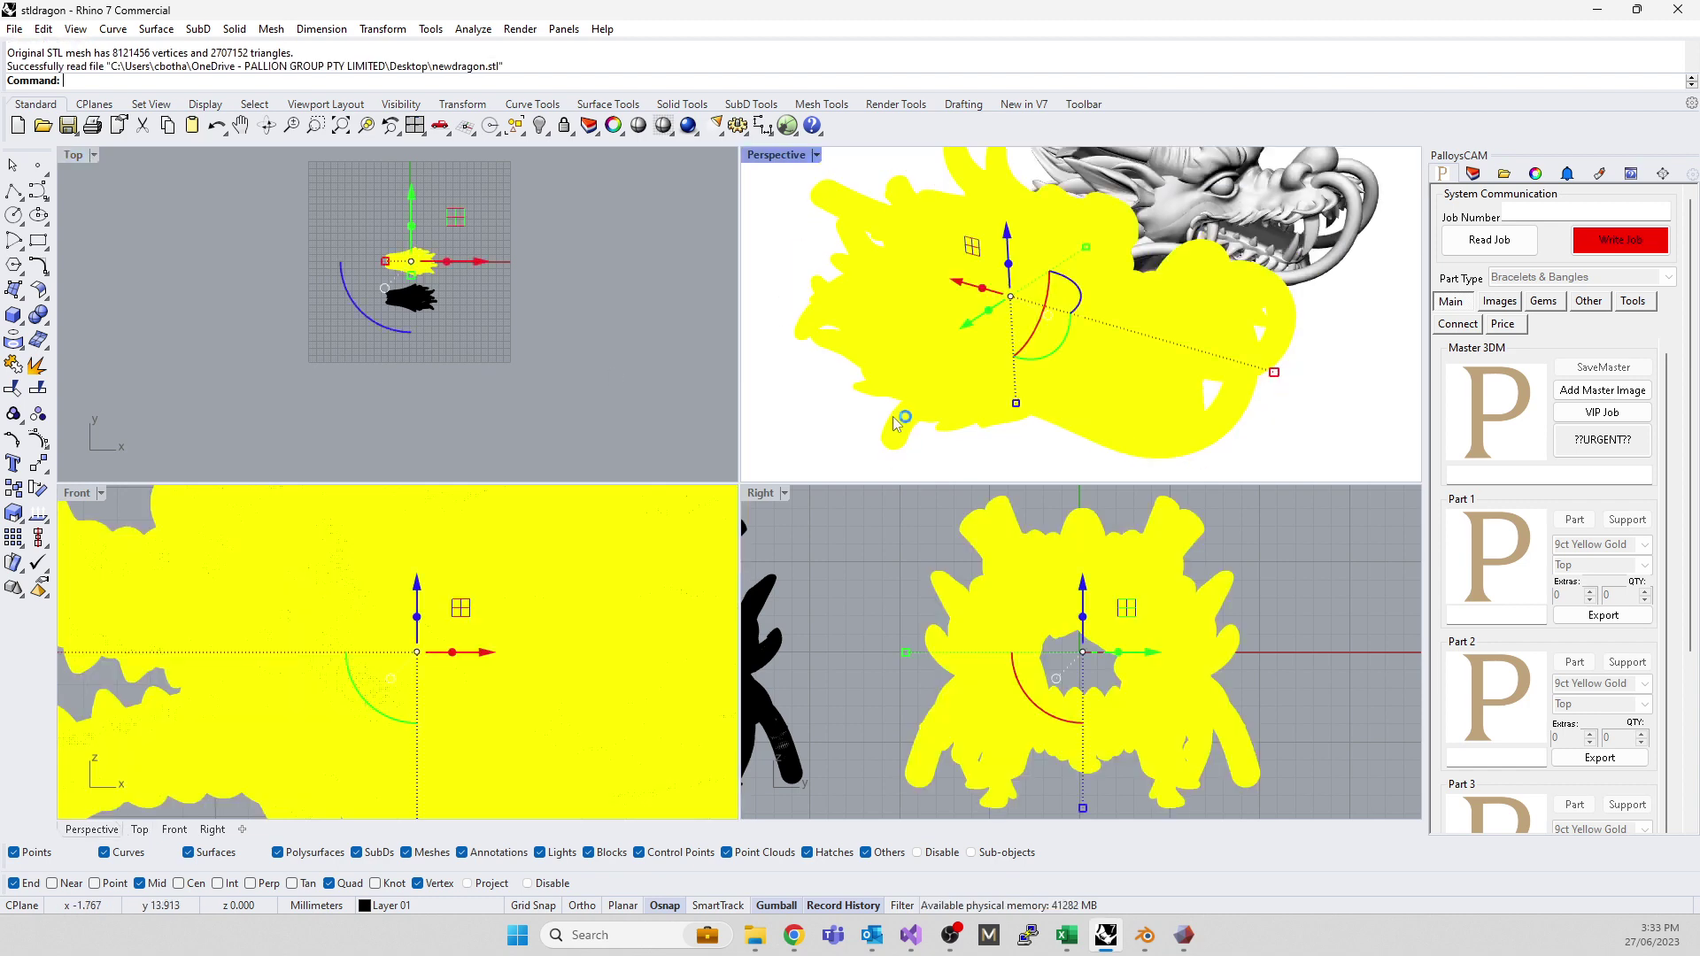
key(Escape)
- Select the right-hand dragon and move it left, closer to the original head
scroll(1027, 379, down, 6)
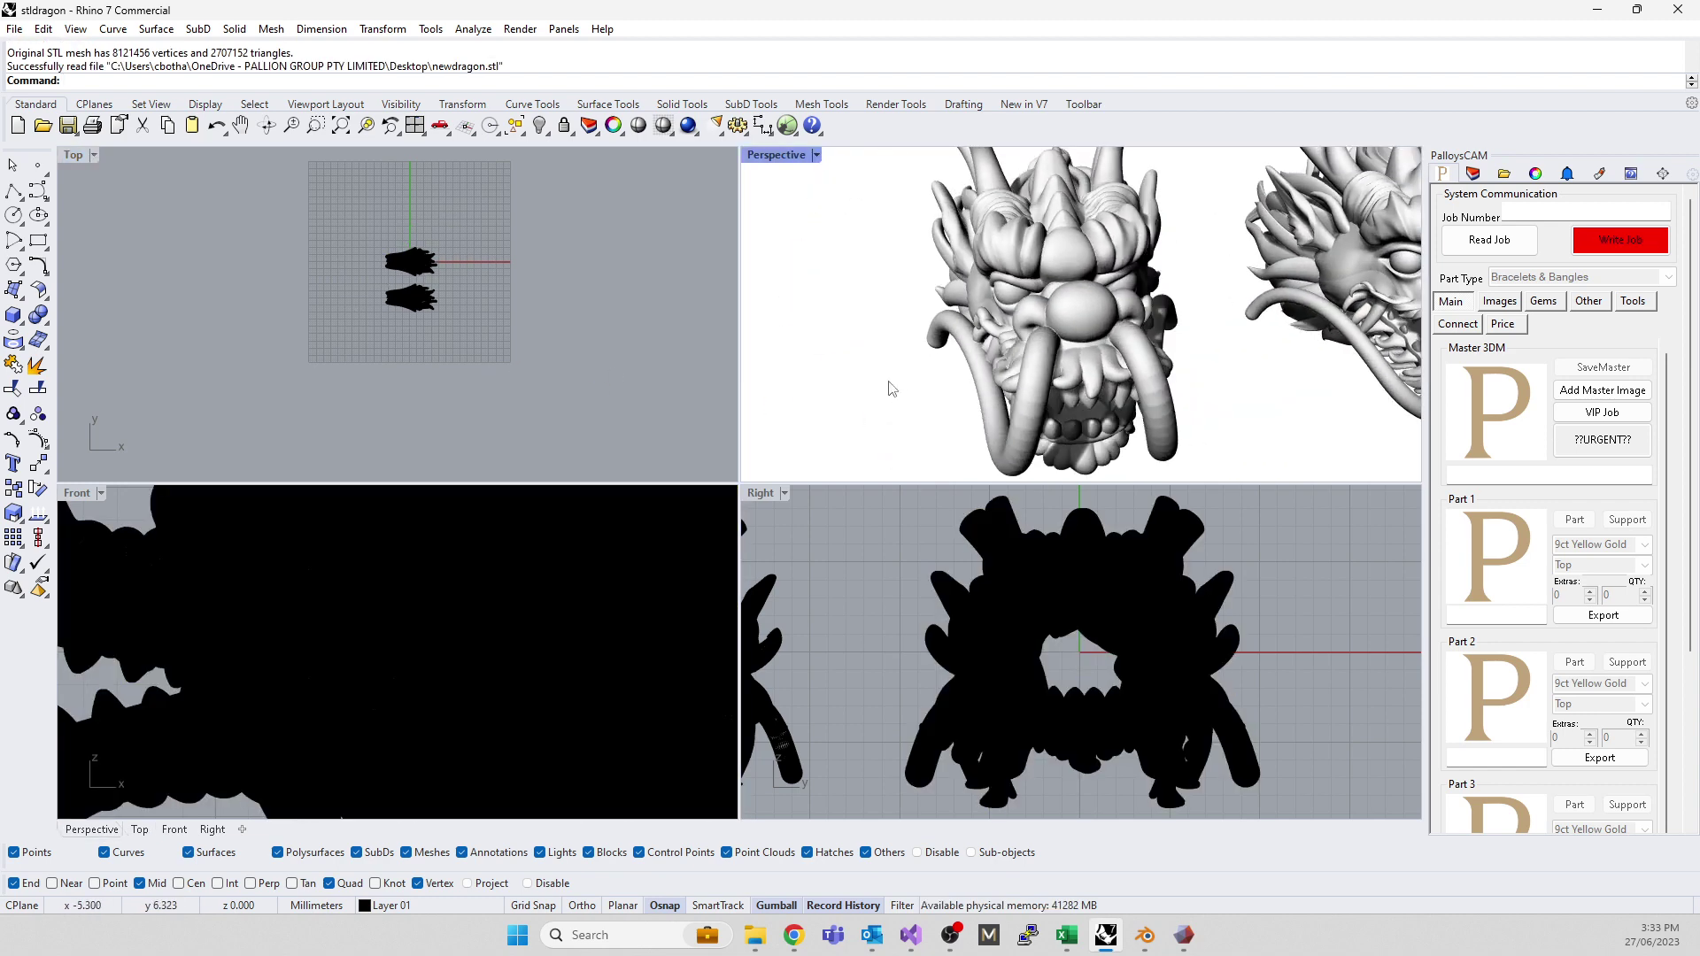
right_drag(978, 389, 1053, 385)
drag(1080, 192, 1275, 447)
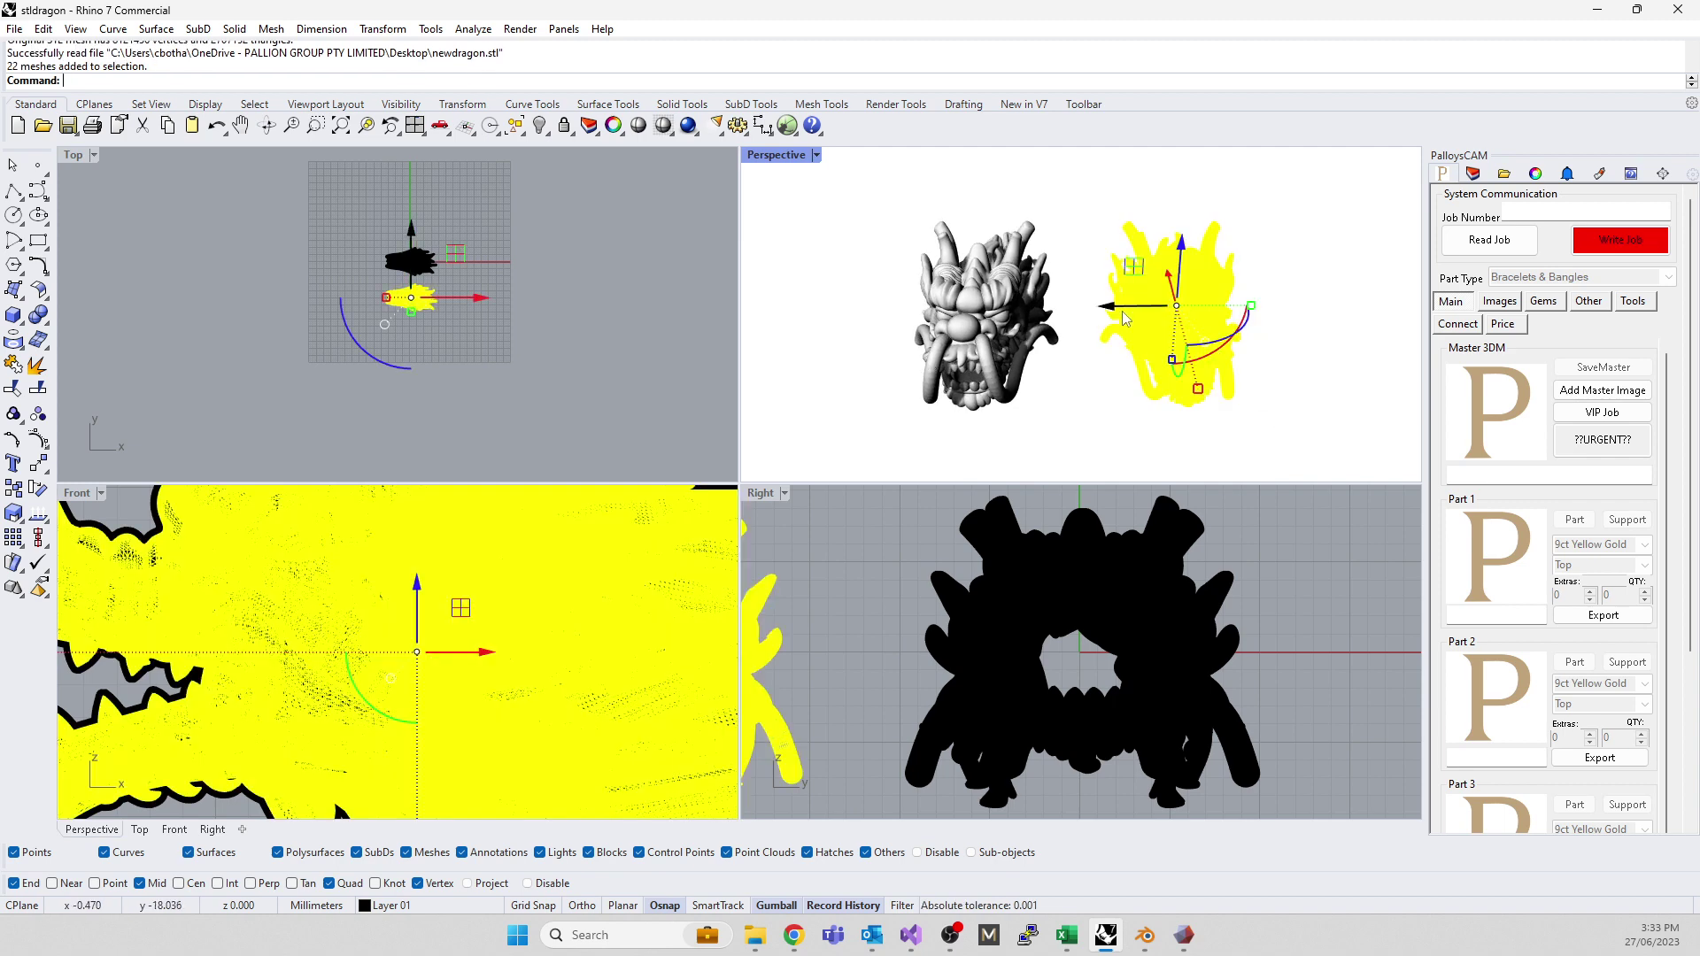
drag(1114, 310, 1071, 311)
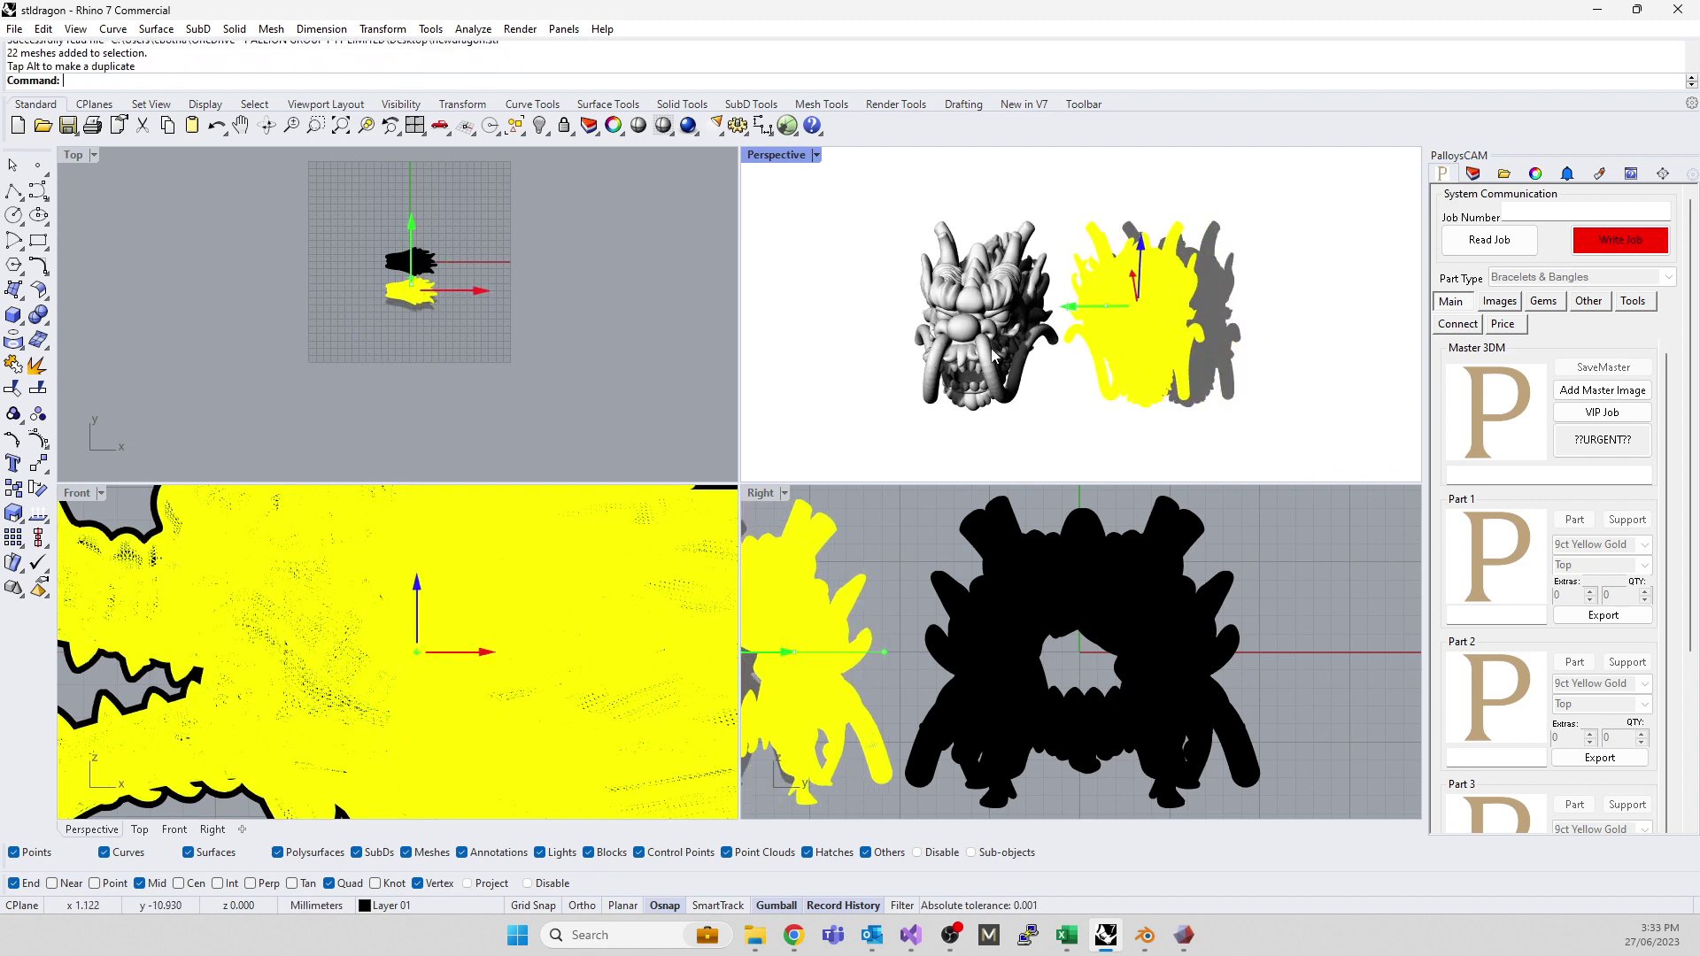
click(850, 431)
- Maximize the Perspective viewport and orbit to view both dragon heads side by side
scroll(1049, 347, up, 5)
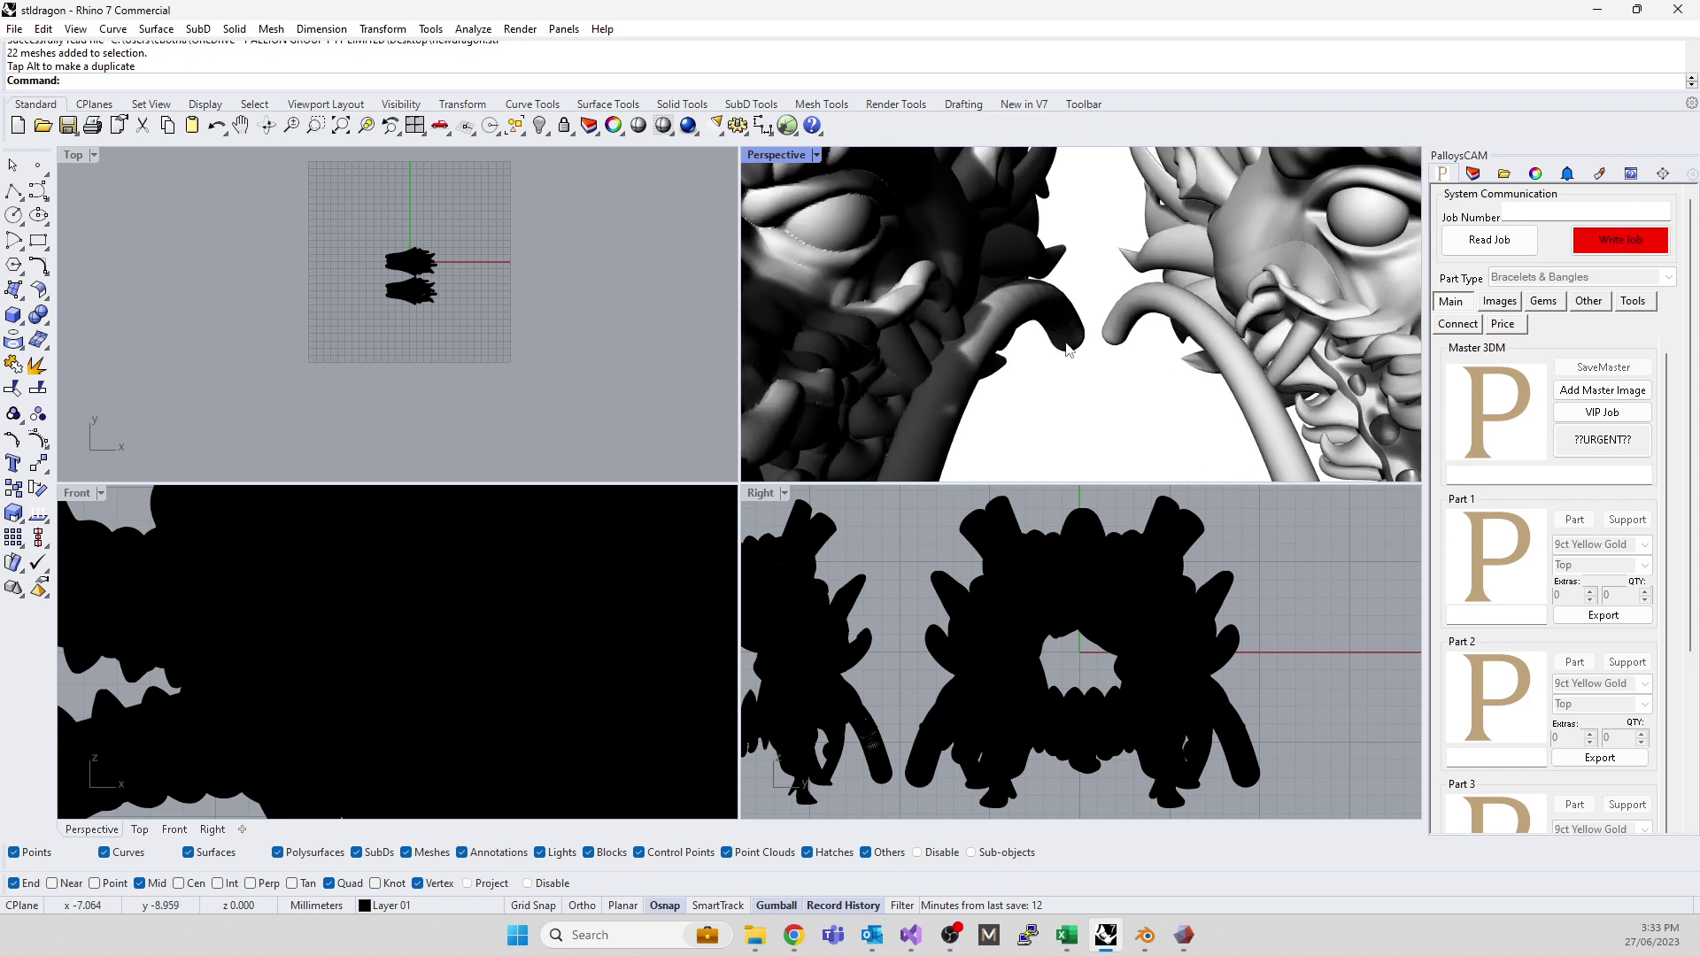
scroll(1067, 350, down, 6)
right_drag(1091, 368, 1154, 373)
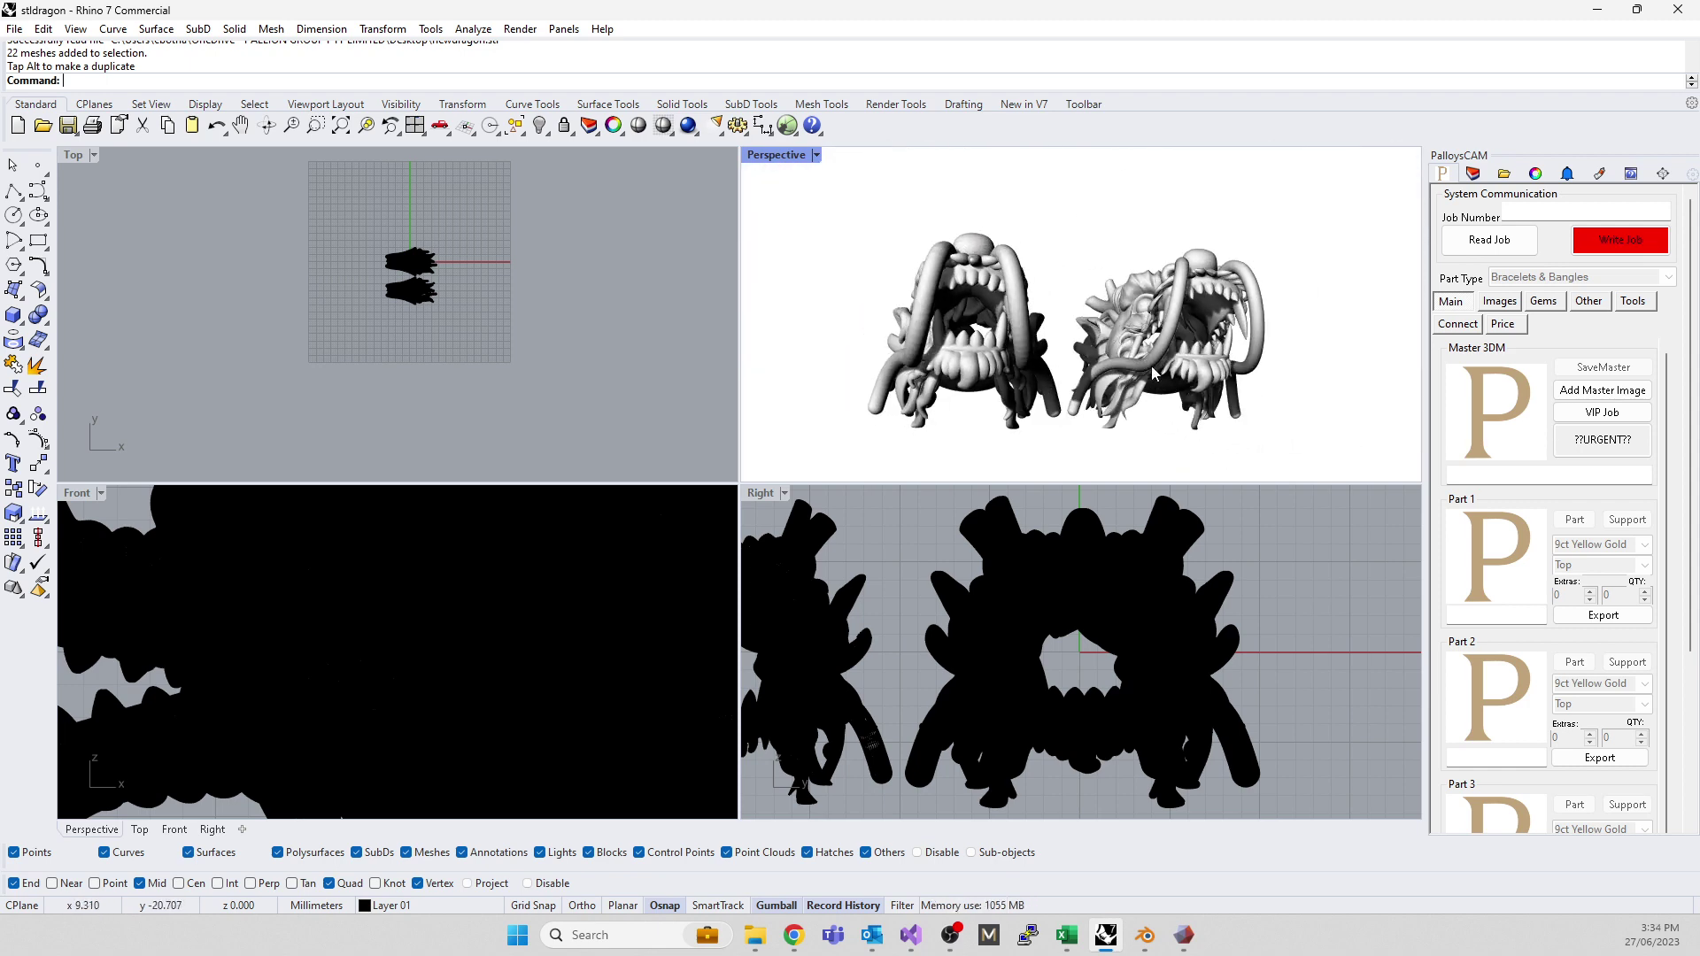
scroll(1153, 372, up, 4)
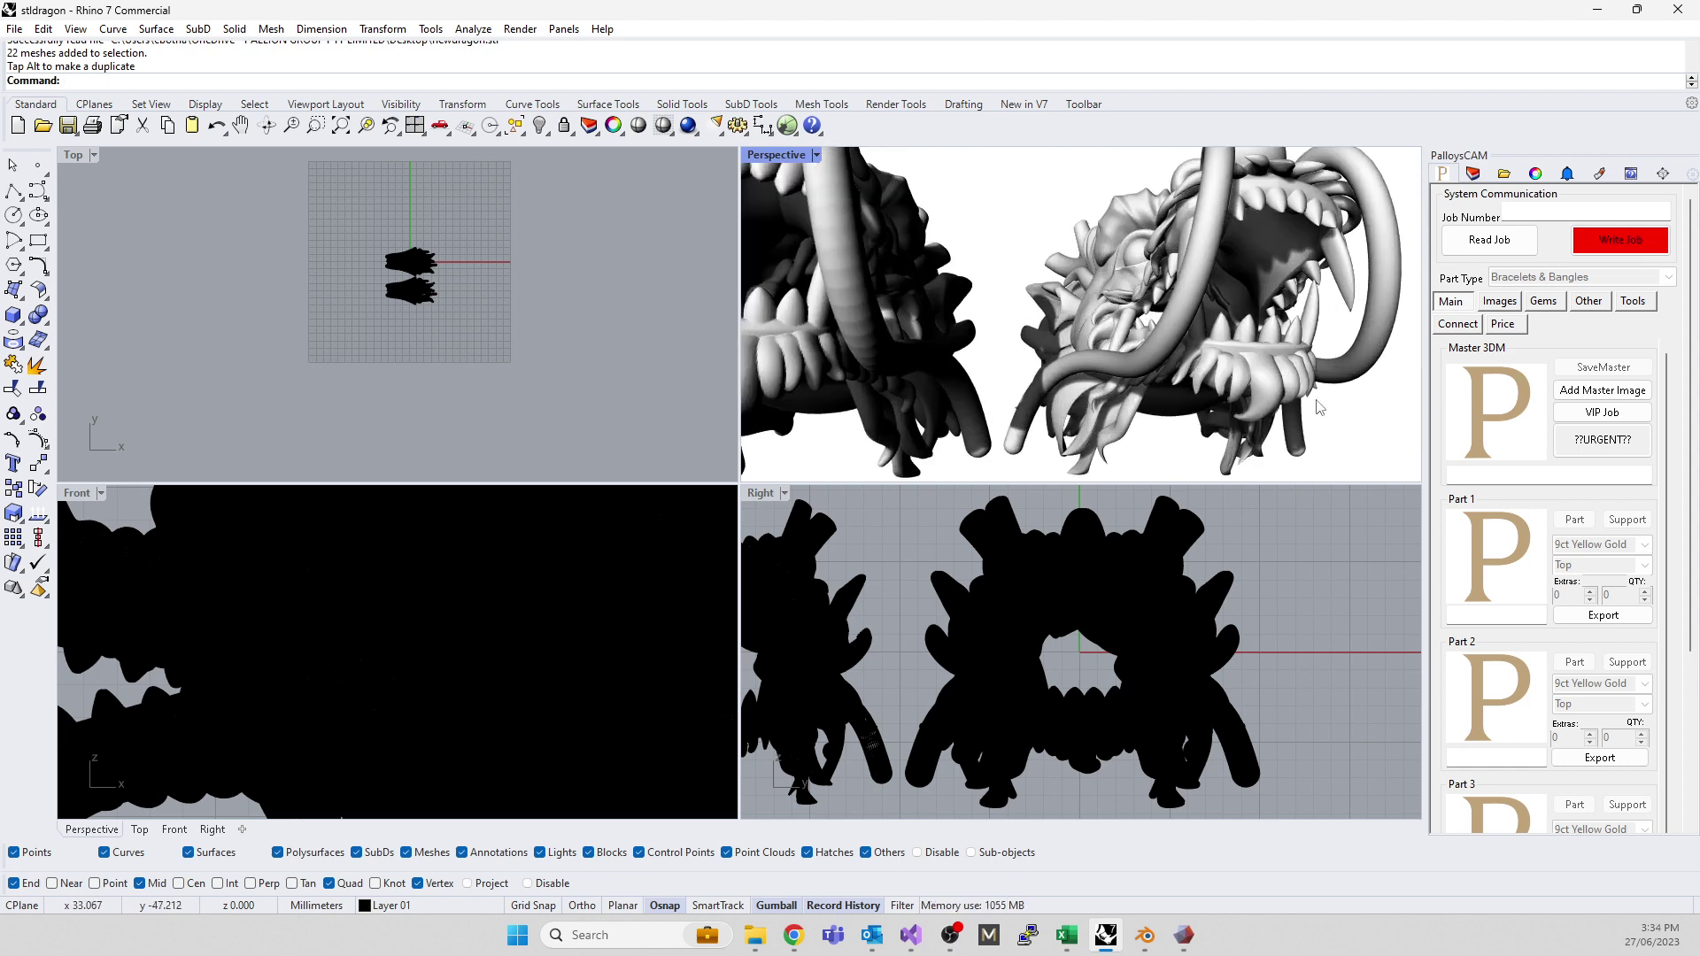
double_click(770, 156)
right_drag(681, 461, 645, 303)
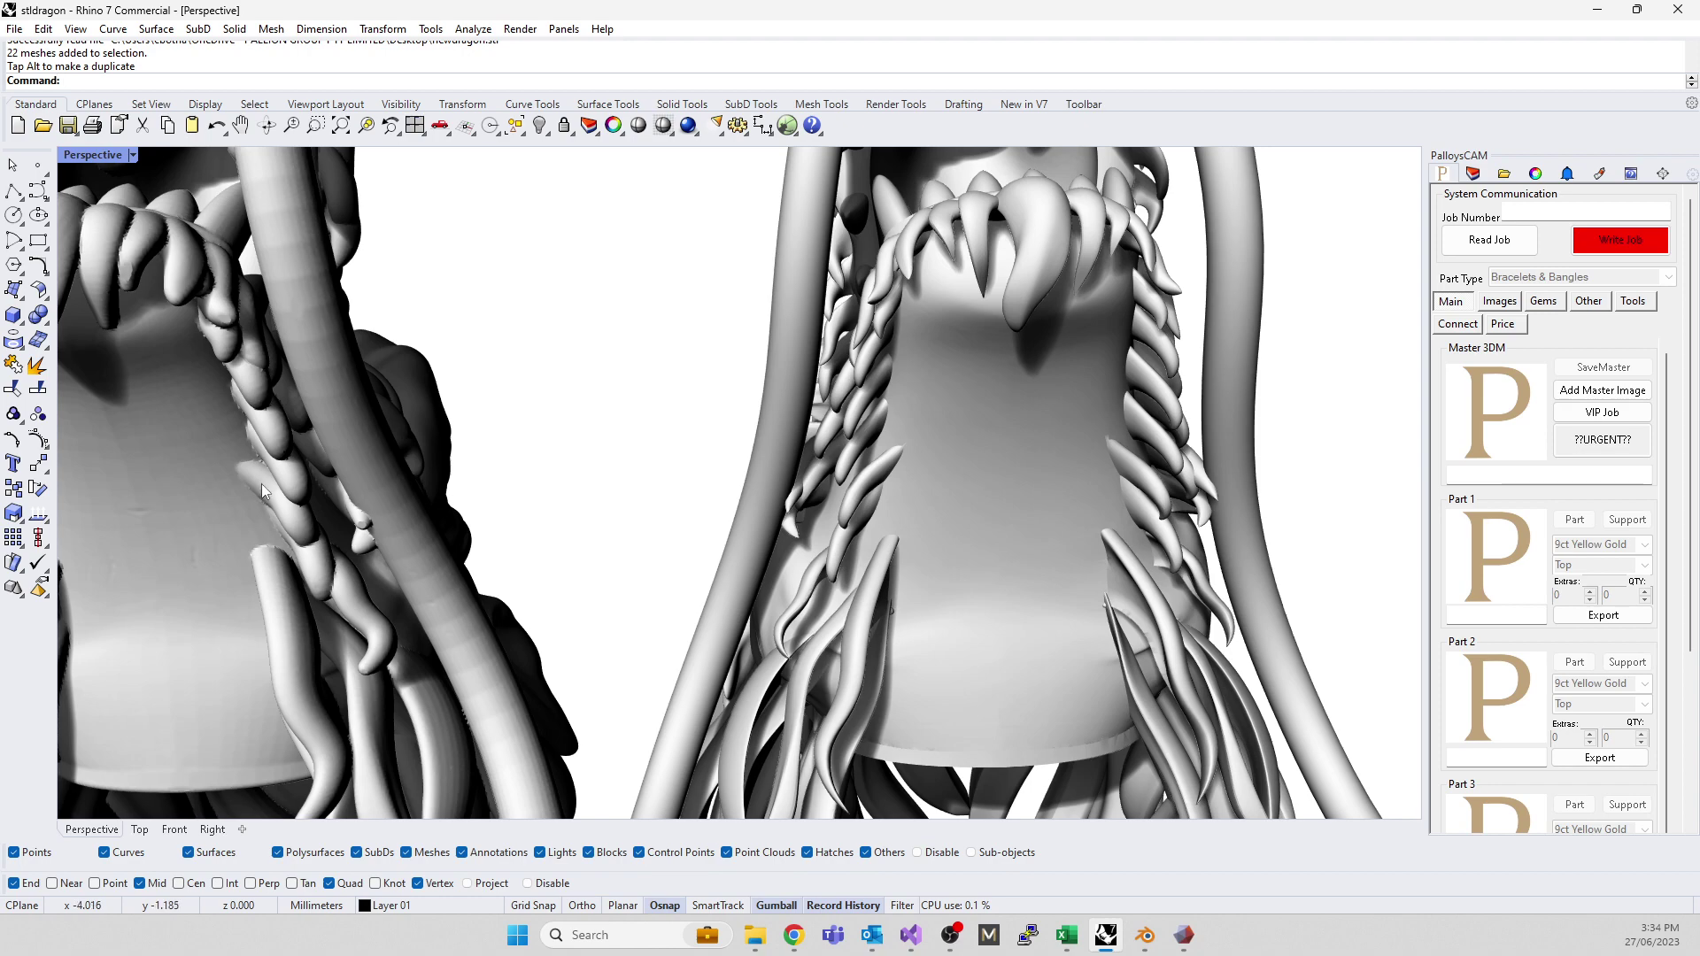
scroll(252, 487, down, 5)
right_drag(243, 490, 384, 626)
scroll(373, 512, up, 10)
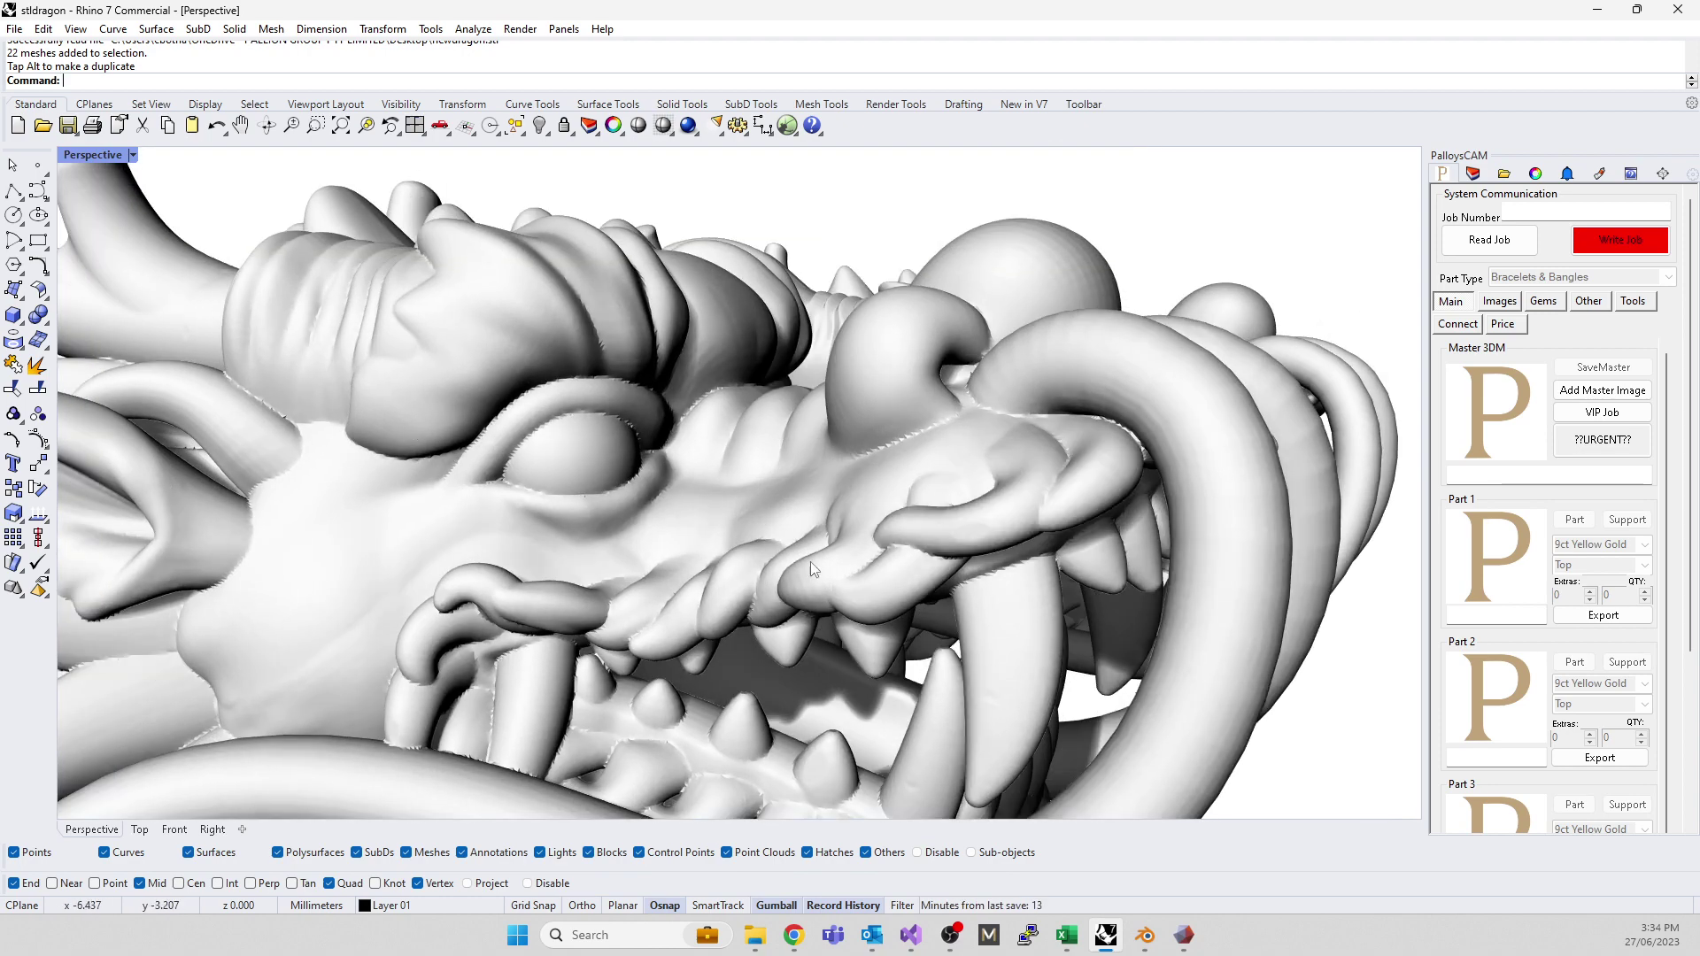
scroll(809, 561, down, 5)
right_drag(810, 561, 670, 468)
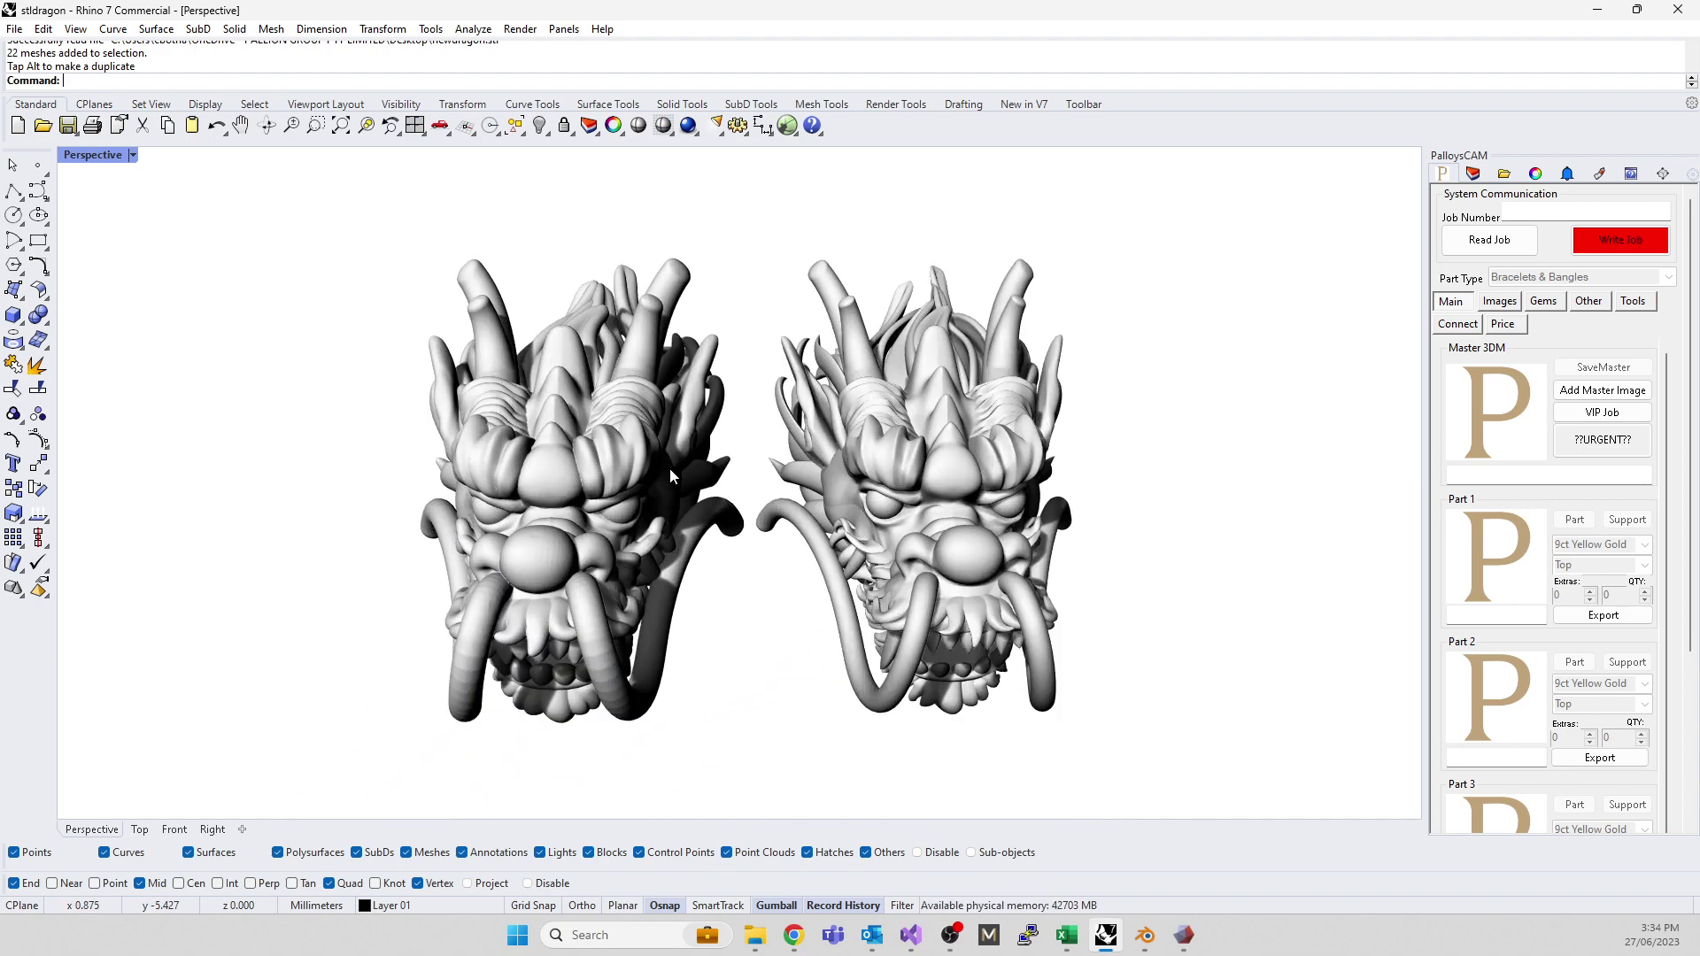
scroll(669, 467, up, 3)
right_drag(666, 598, 782, 538)
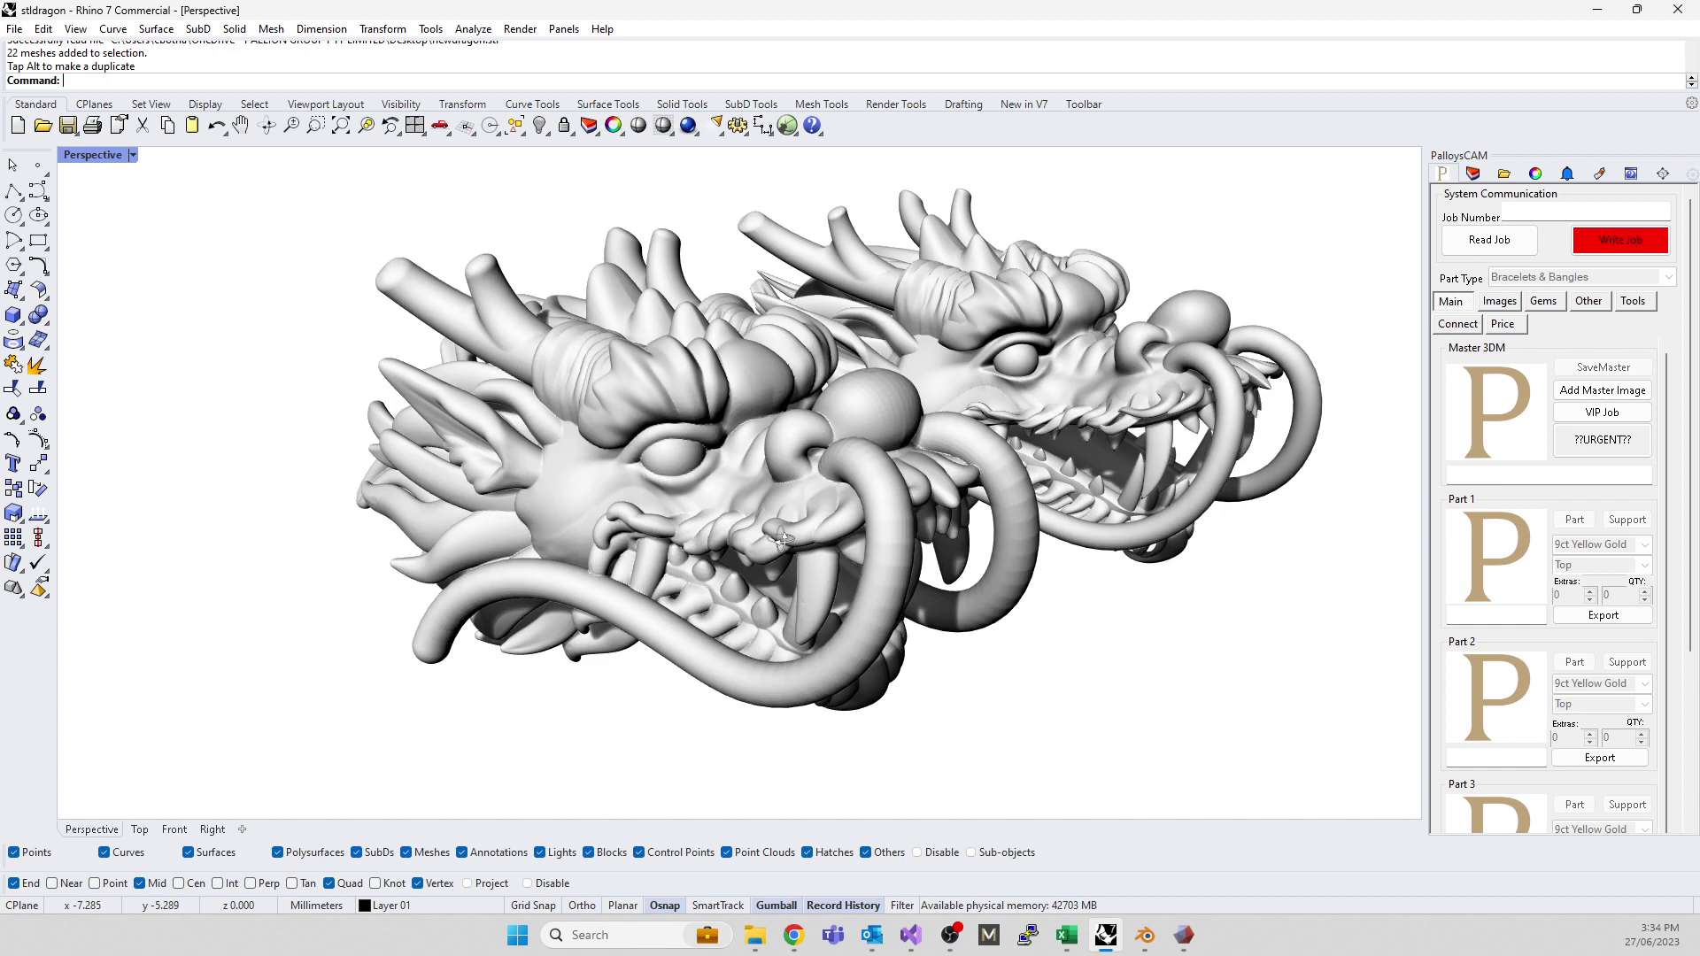
click(616, 514)
click(219, 644)
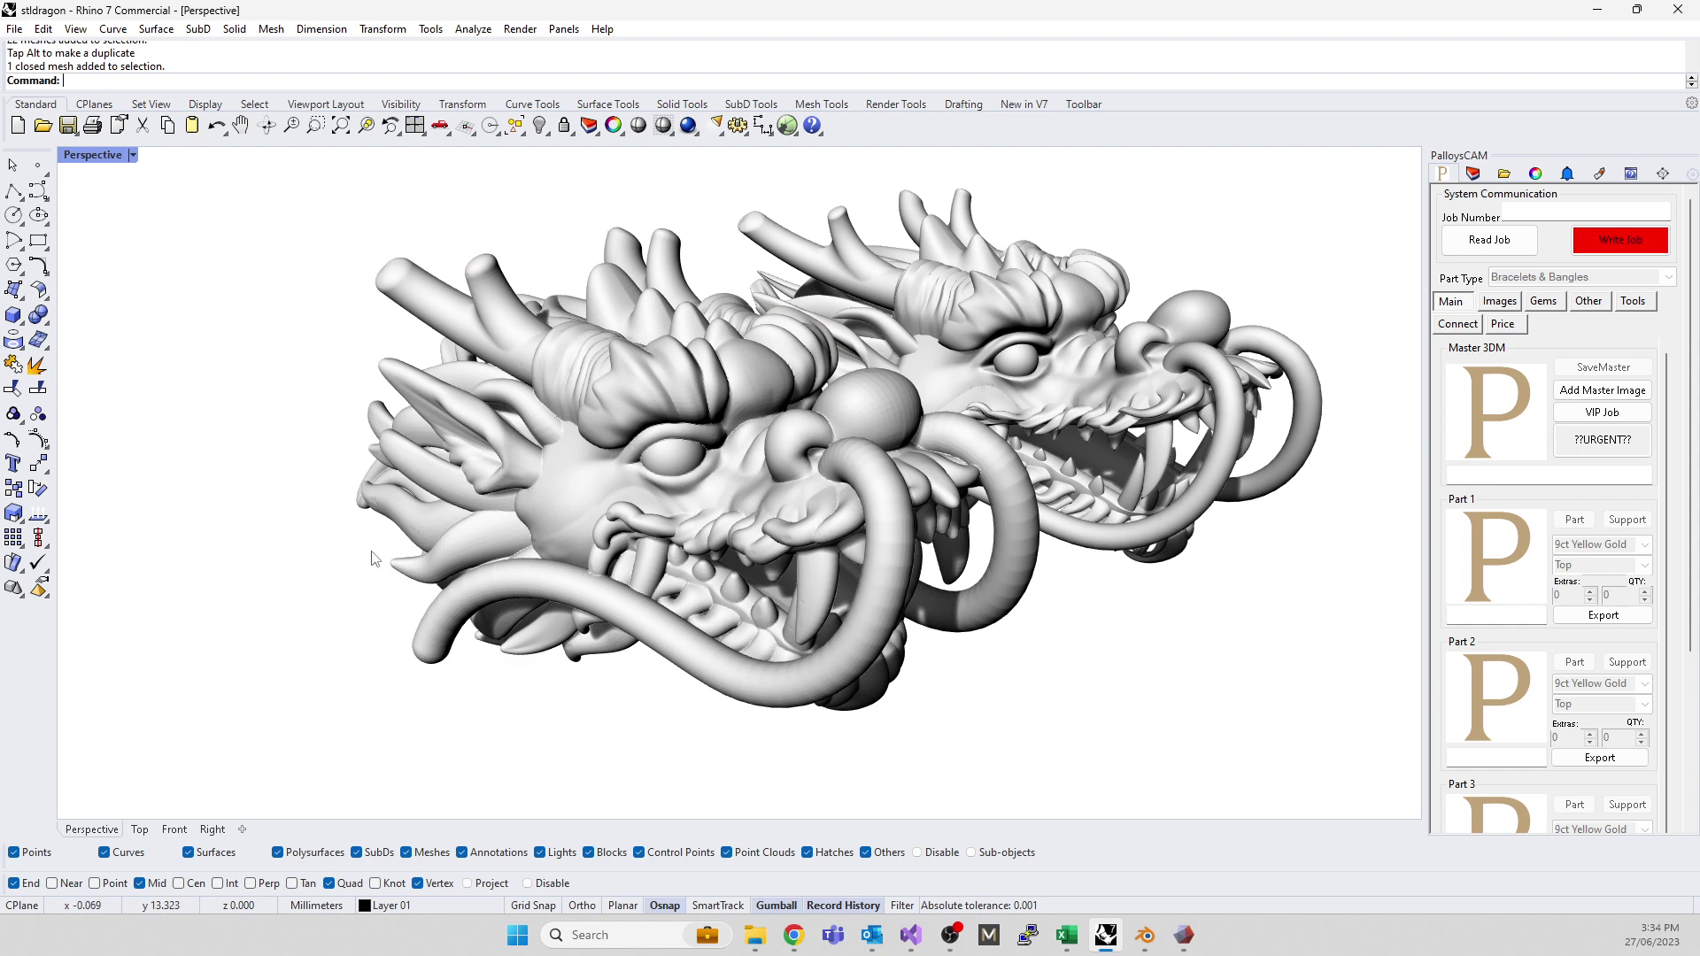
right_drag(567, 505, 873, 513)
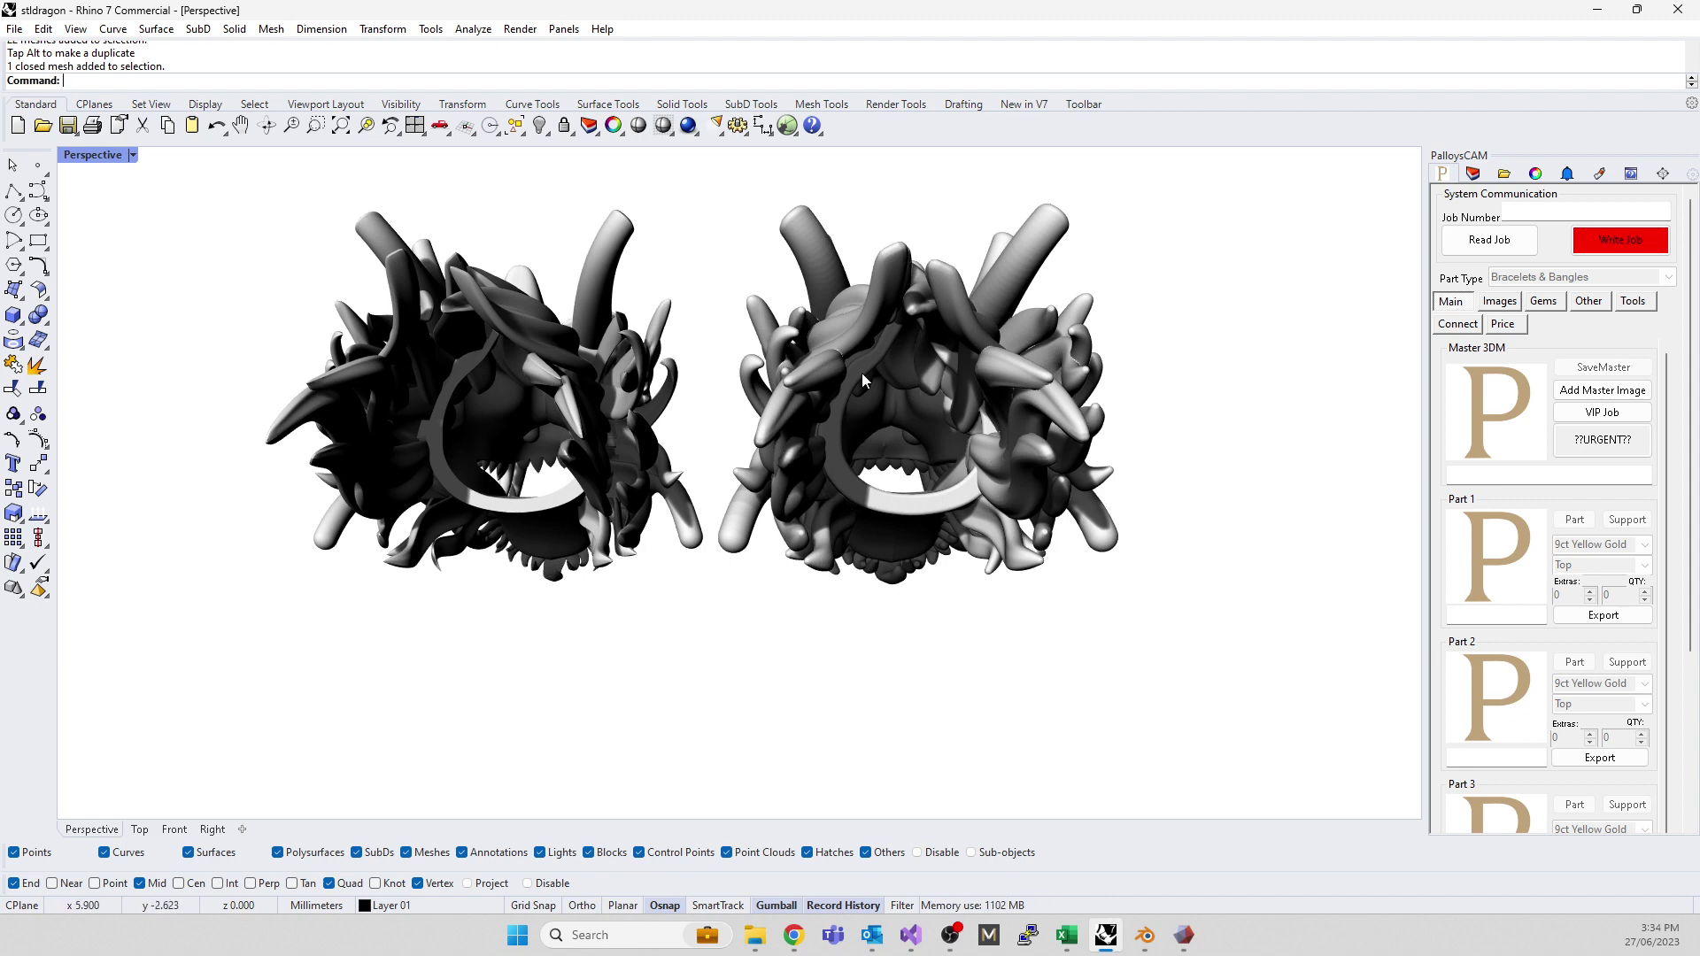
right_drag(872, 491, 94, 606)
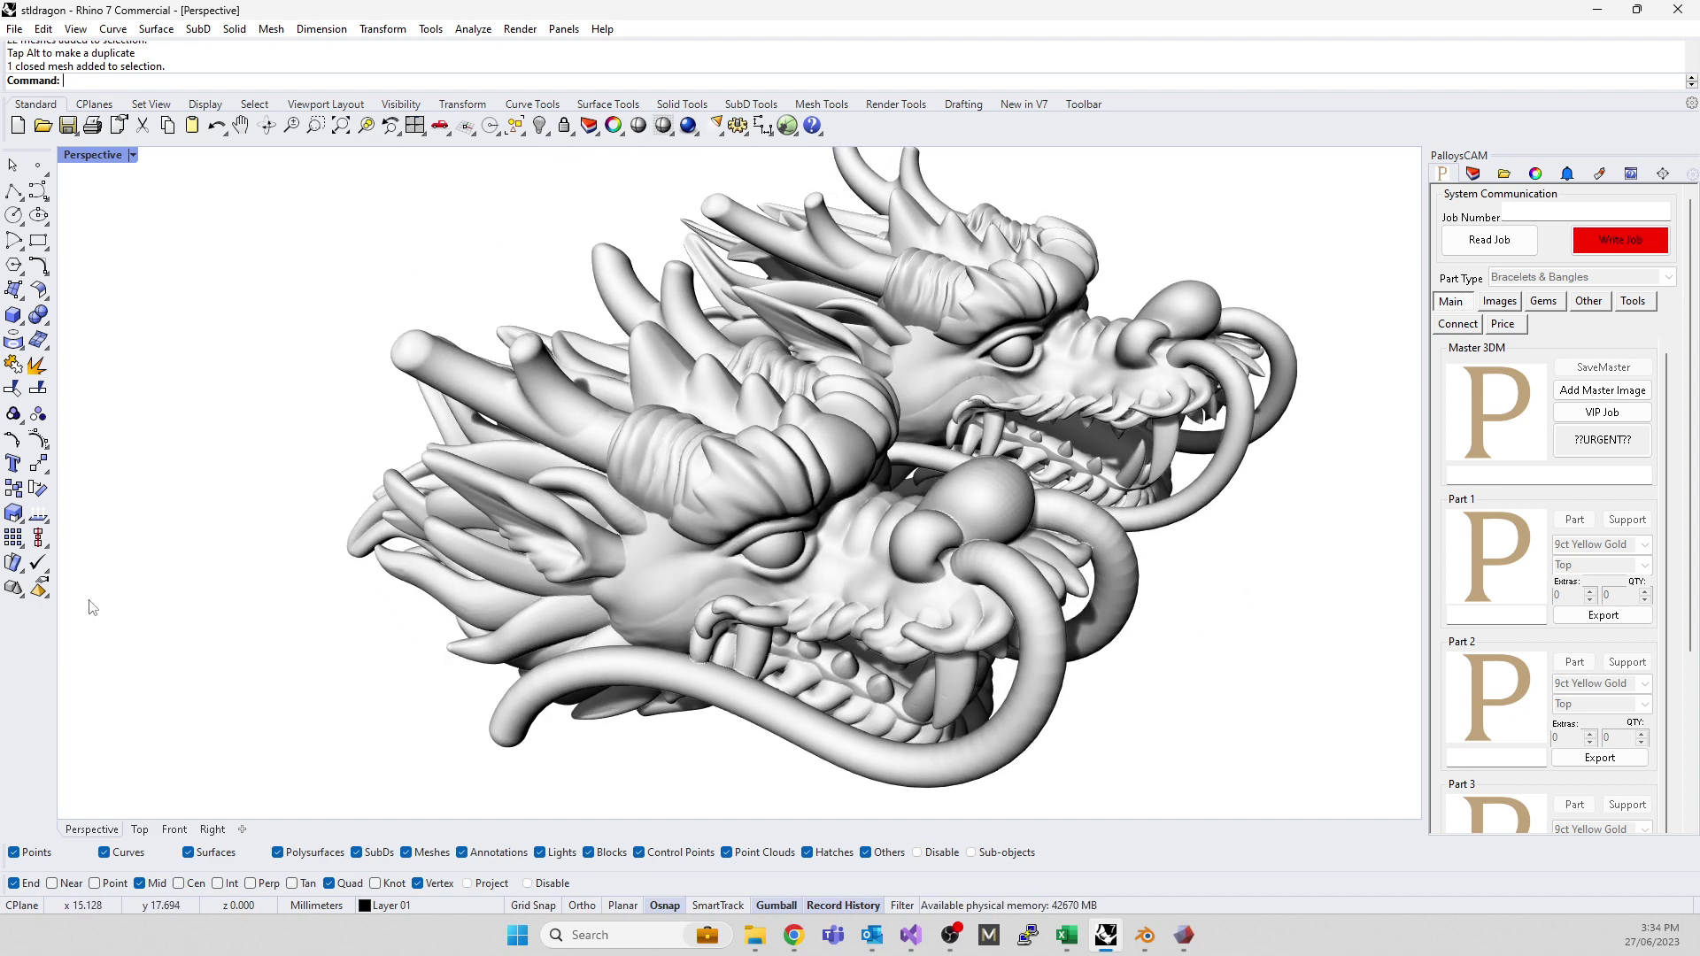
scroll(77, 605, down, 3)
right_drag(275, 677, 305, 648)
scroll(221, 448, up, 2)
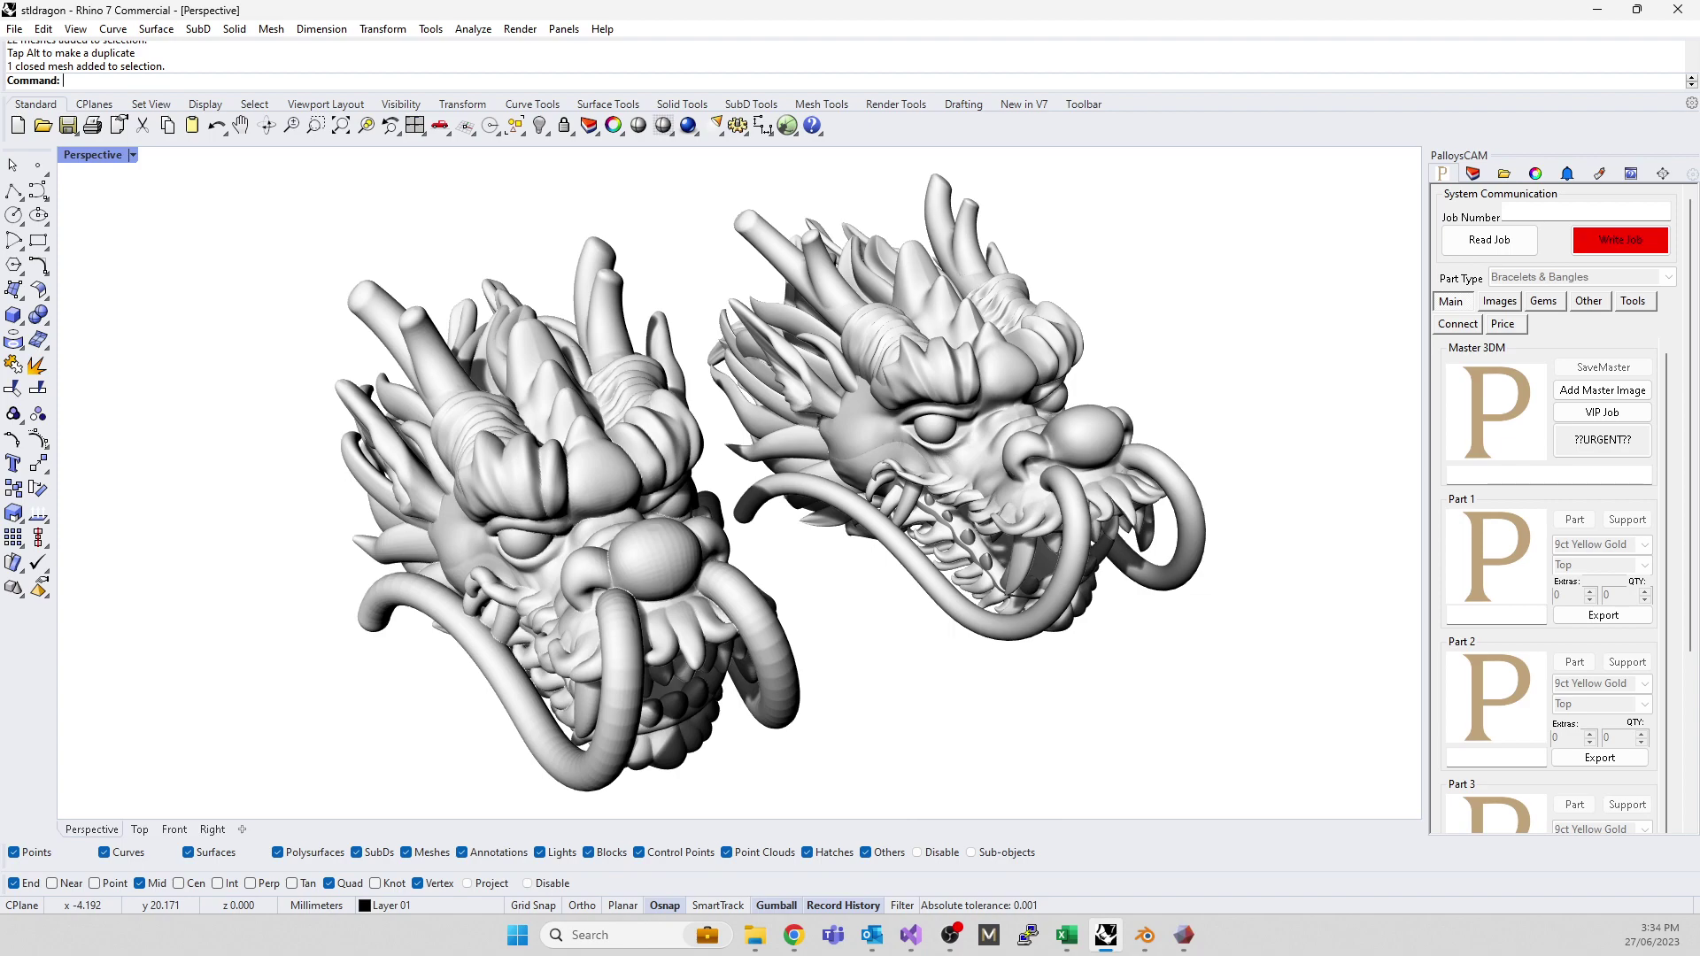